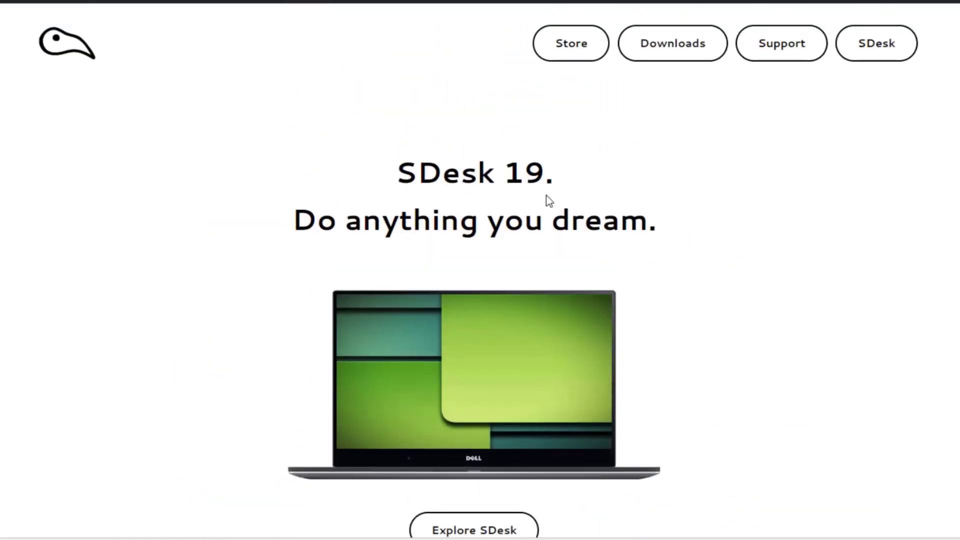
Step: Go to the SDesk Downloads page and scroll down to the Download .ISO button
click(665, 50)
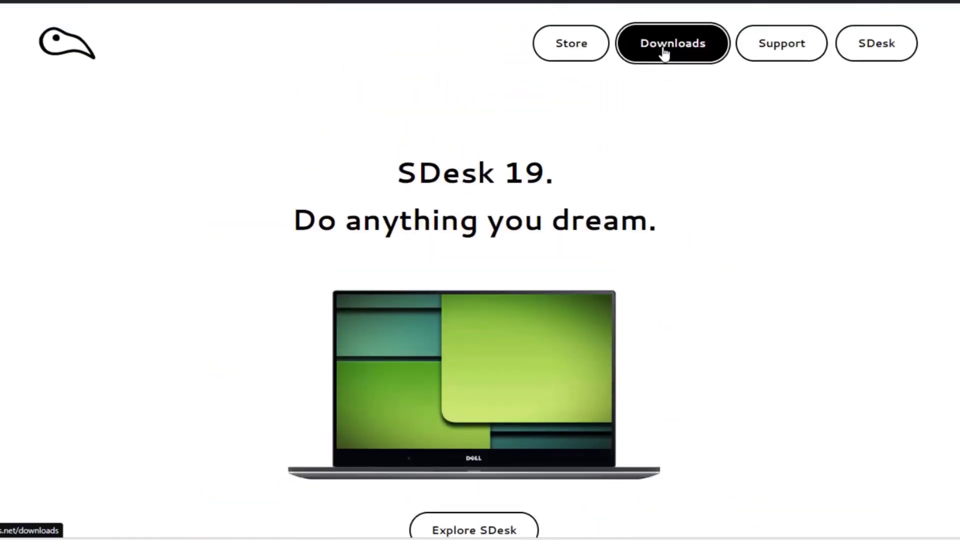
scroll(822, 255, down, 2)
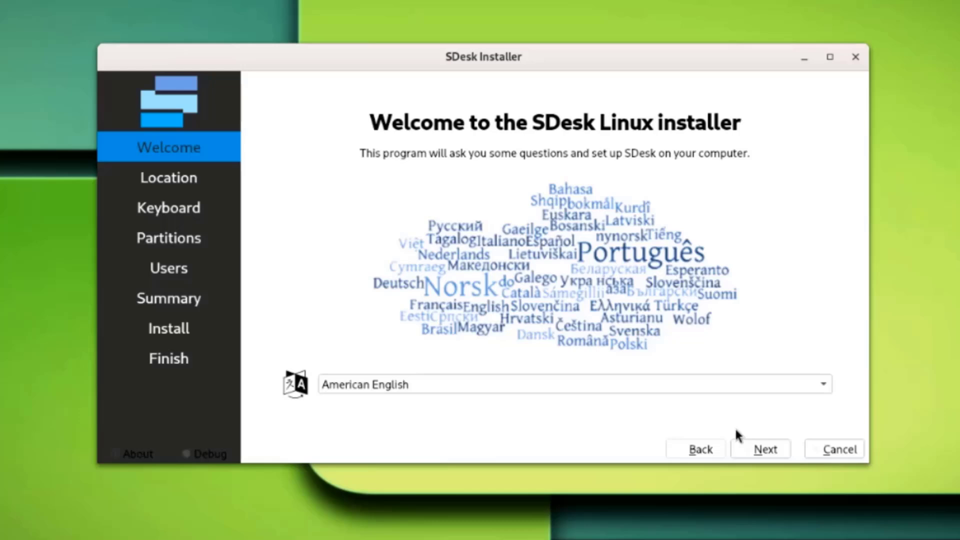
Step: Accept the default American English language, New York location and US keyboard layout
click(765, 449)
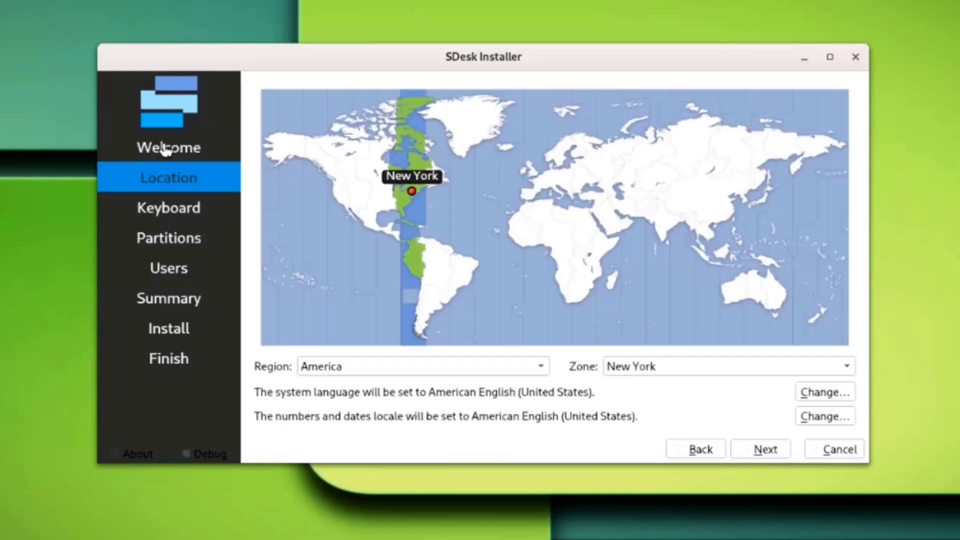
click(753, 453)
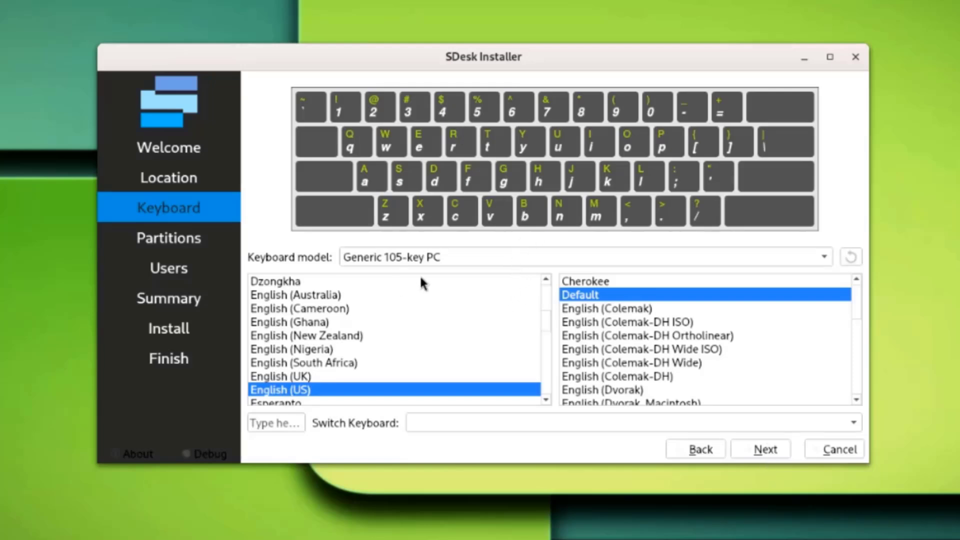
click(765, 449)
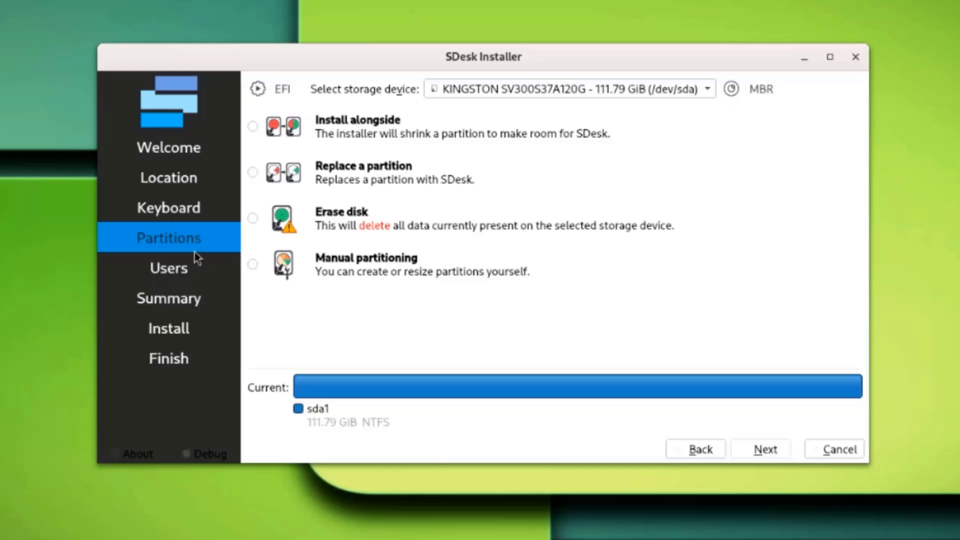
Step: Erase the 111.79 GiB Kingston disk with Swap to file and continue to Users
click(639, 92)
click(640, 93)
click(257, 266)
click(252, 217)
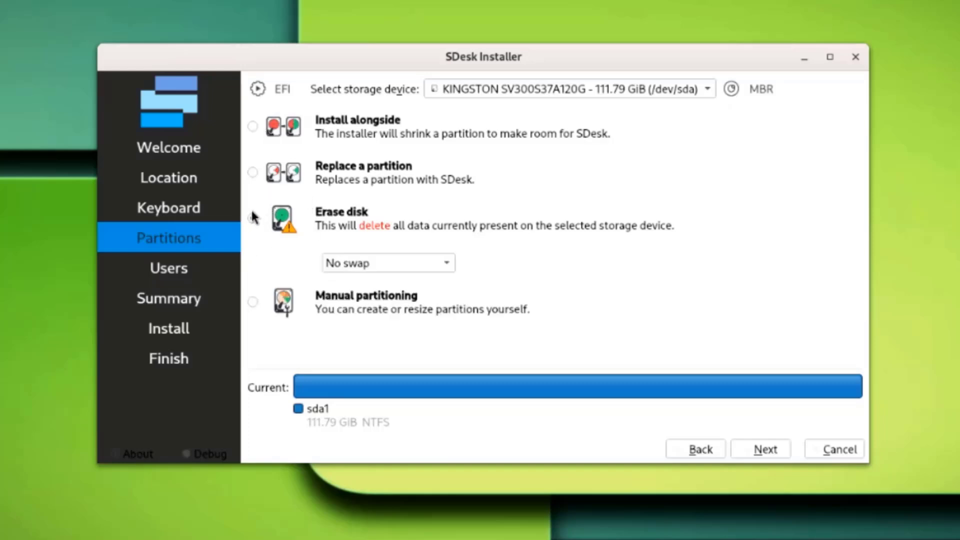
click(367, 269)
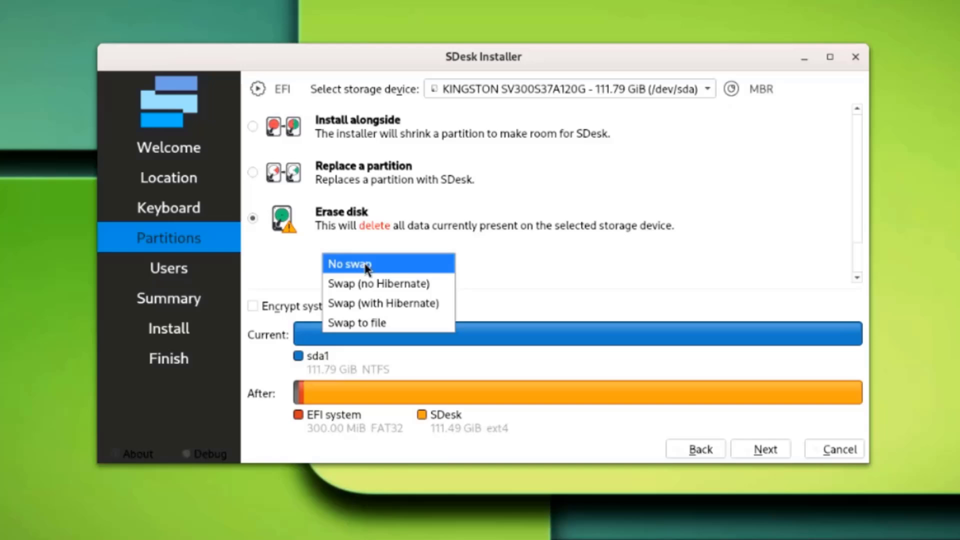
click(383, 324)
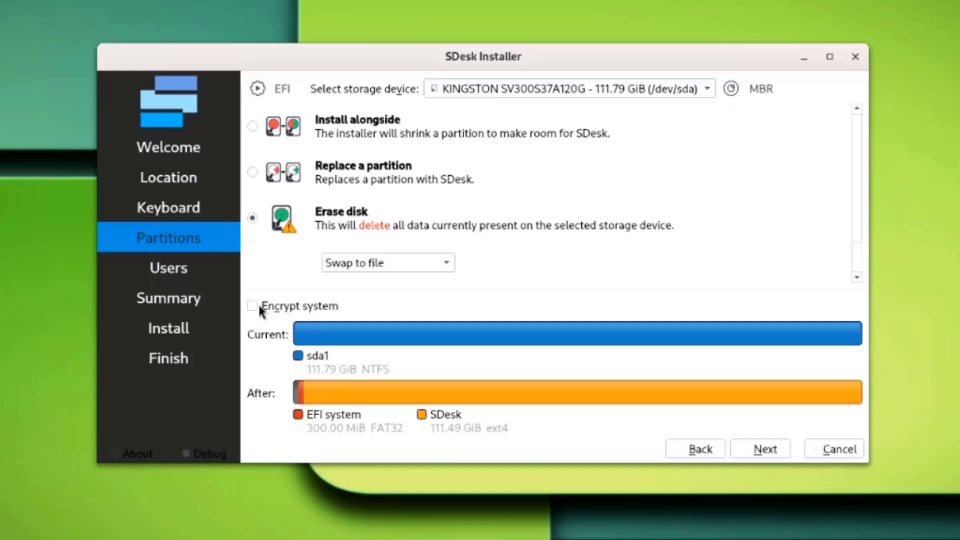
click(759, 456)
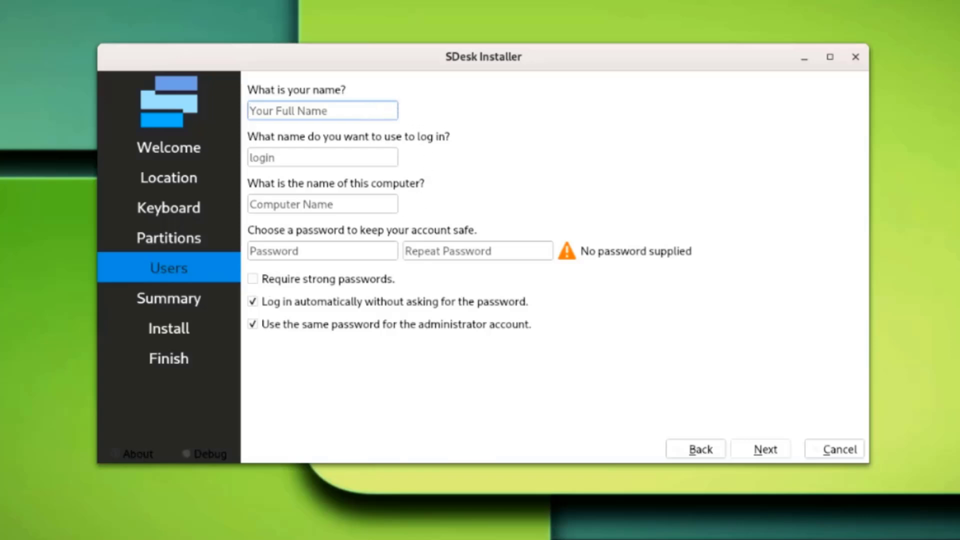
Step: Create the user account by entering the name, then the password twice
text(john)
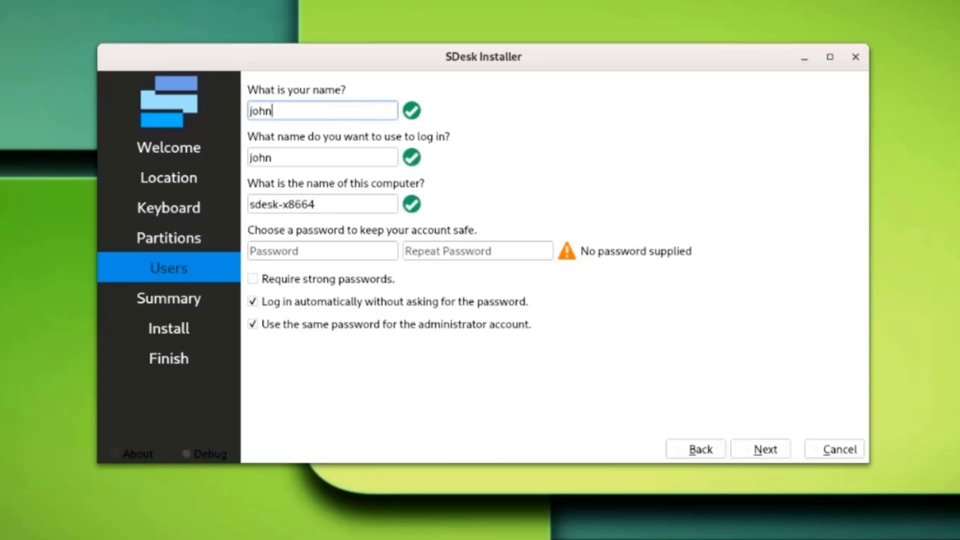
click(305, 250)
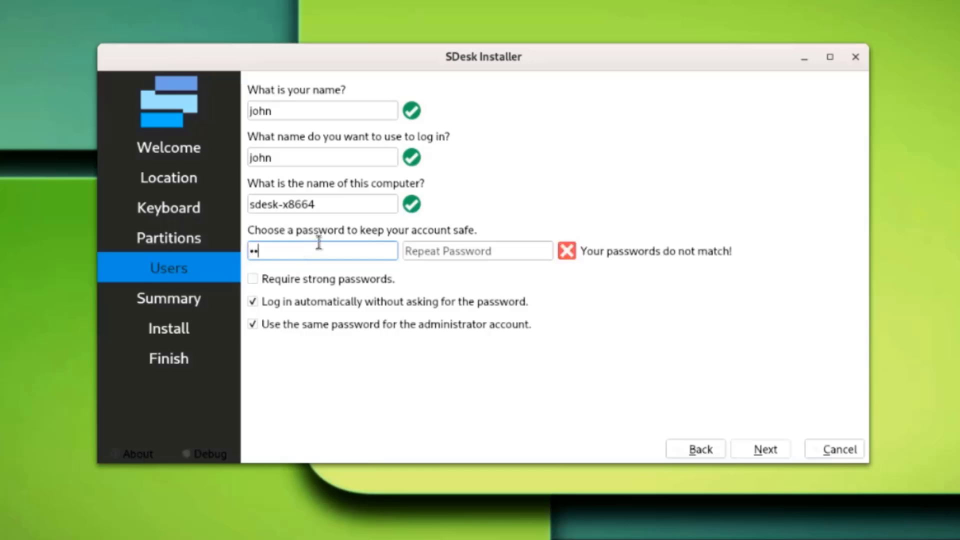
click(407, 251)
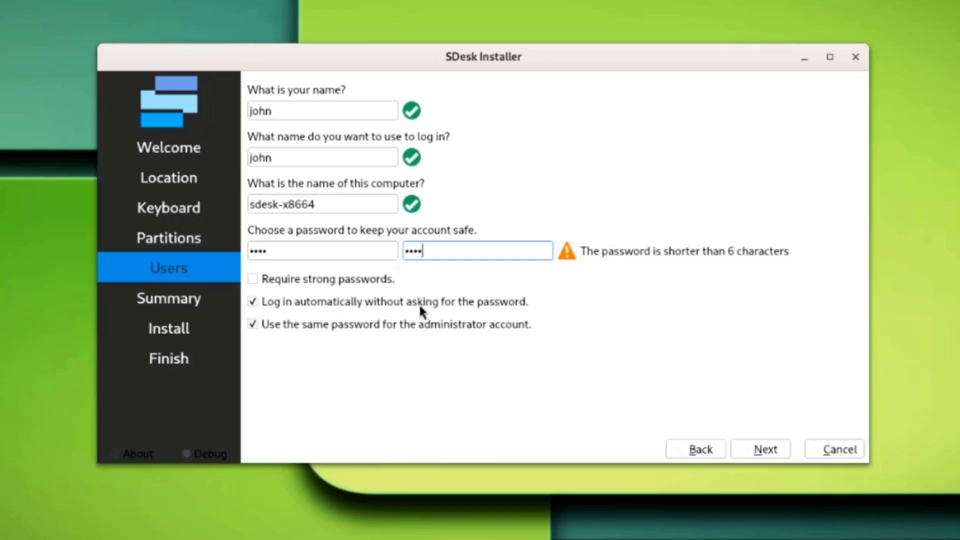
Step: Review the summary and confirm installing SDesk Linux
click(256, 306)
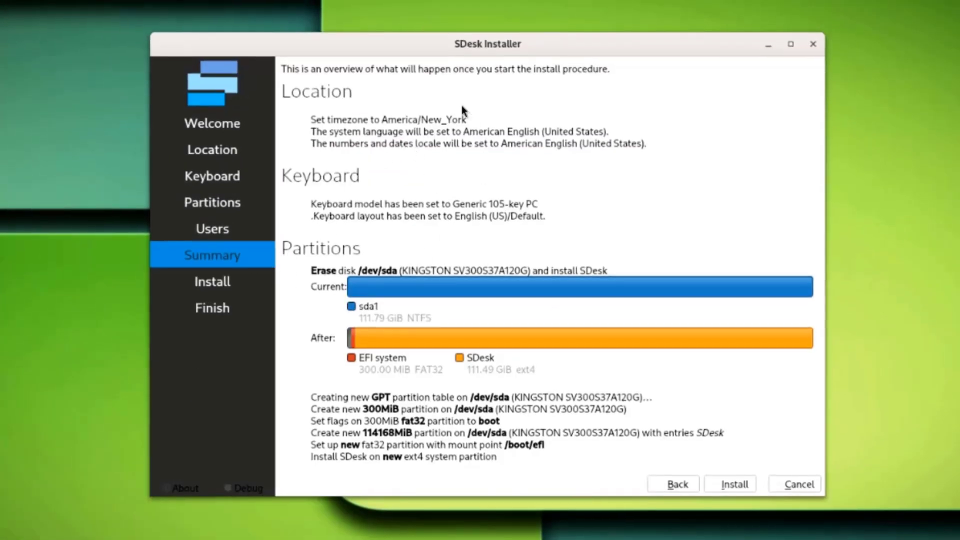
click(735, 485)
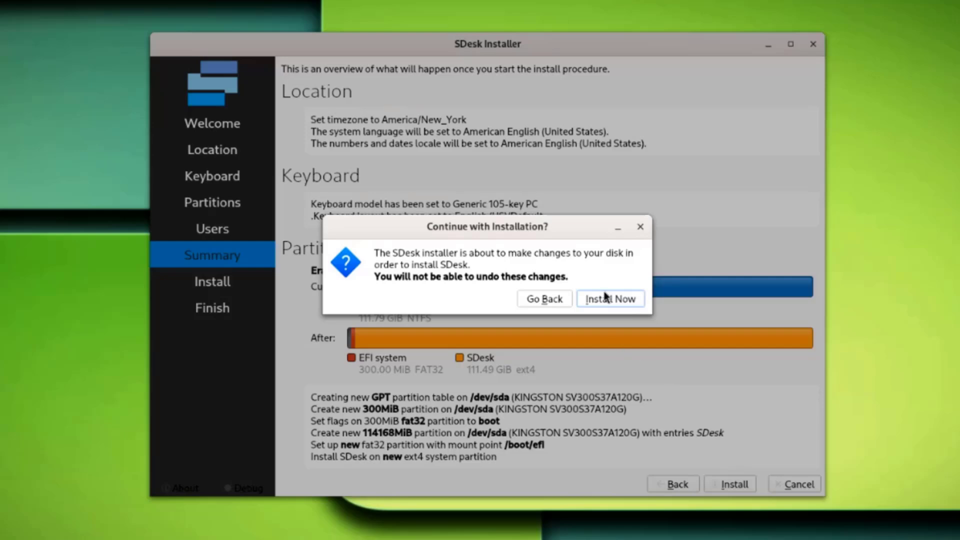
click(605, 297)
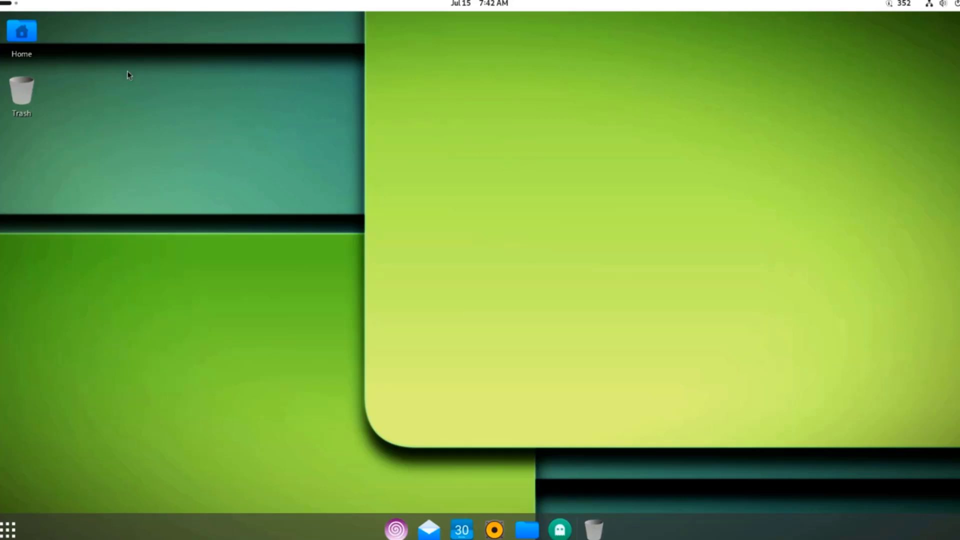
Step: In the Activities overview, switch to the second workspace, back to the first, then exit
click(7, 3)
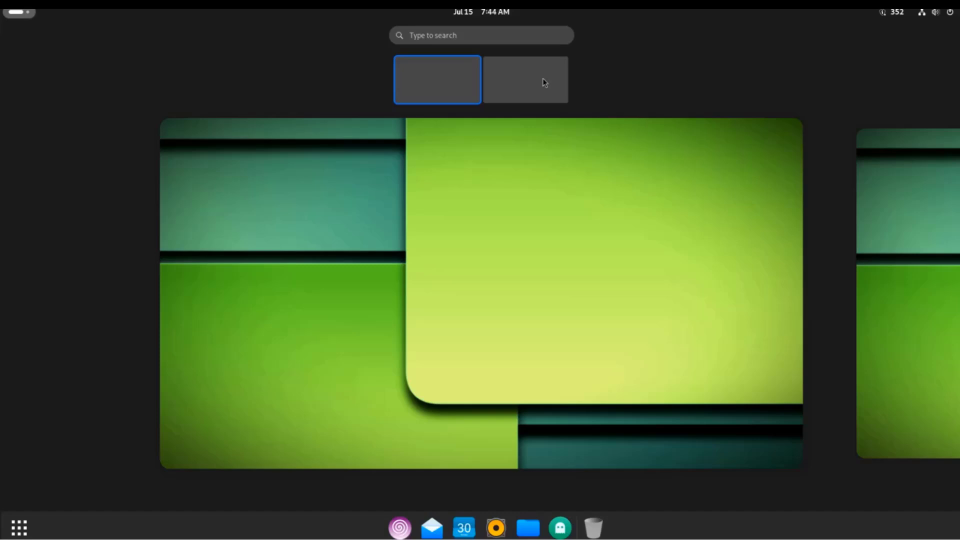
click(495, 81)
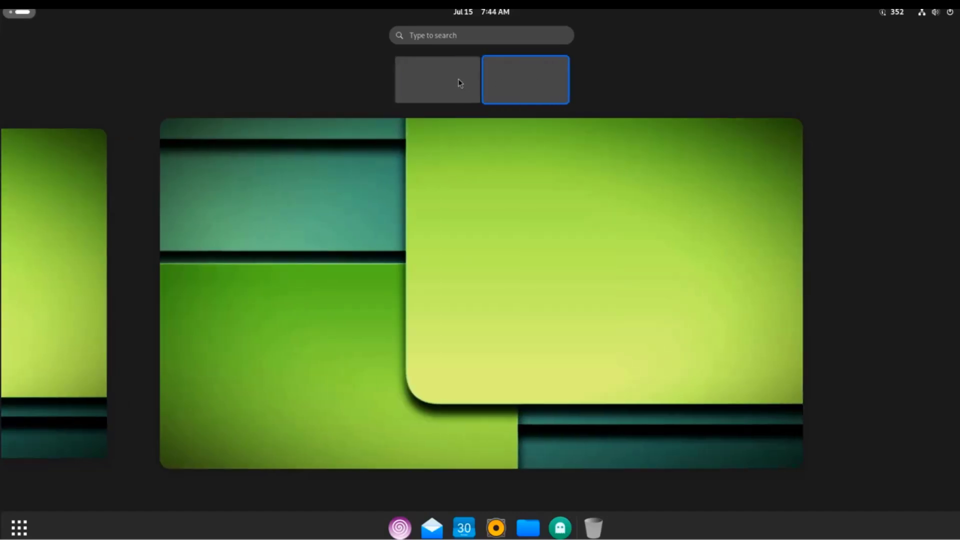
click(459, 82)
click(596, 425)
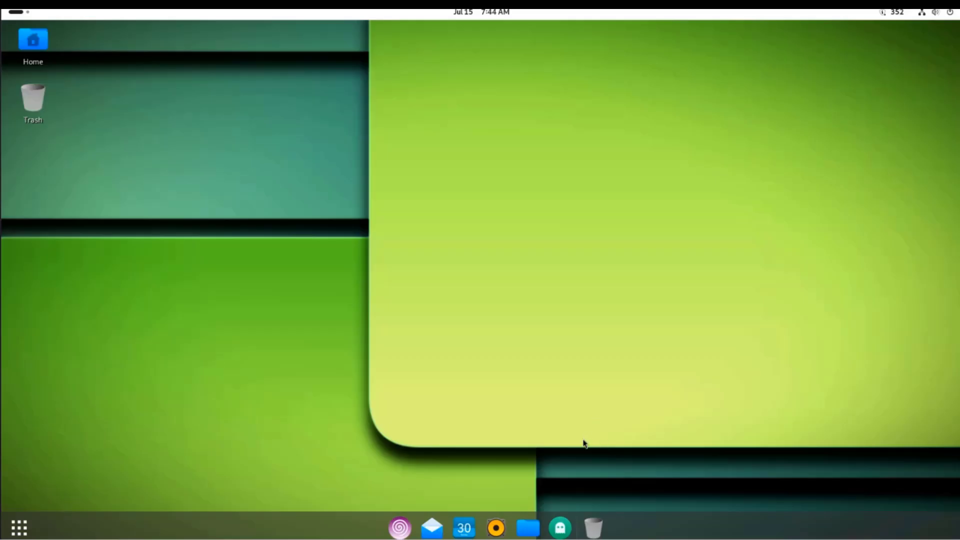
Step: Launch Octopi, check for updates, and choose to install all 352 upgrades
click(560, 528)
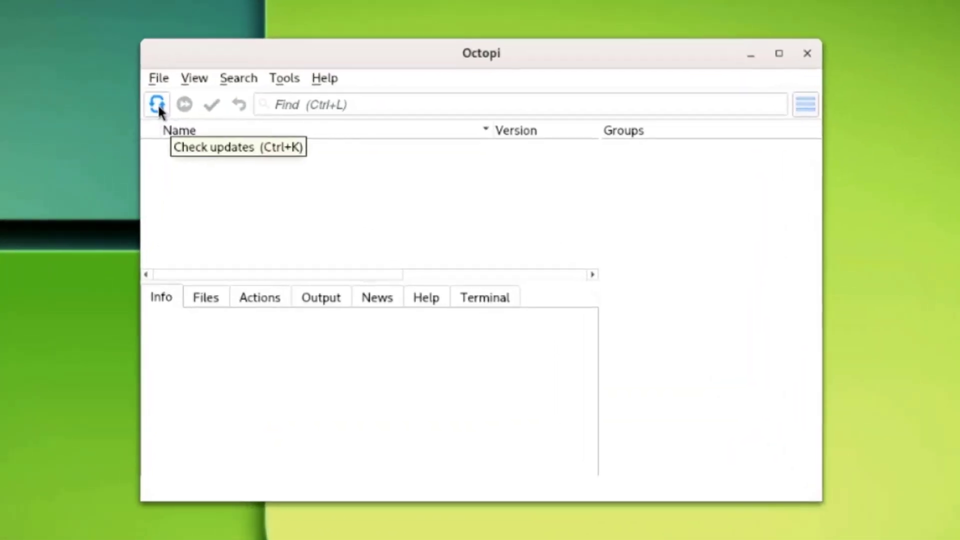
click(157, 104)
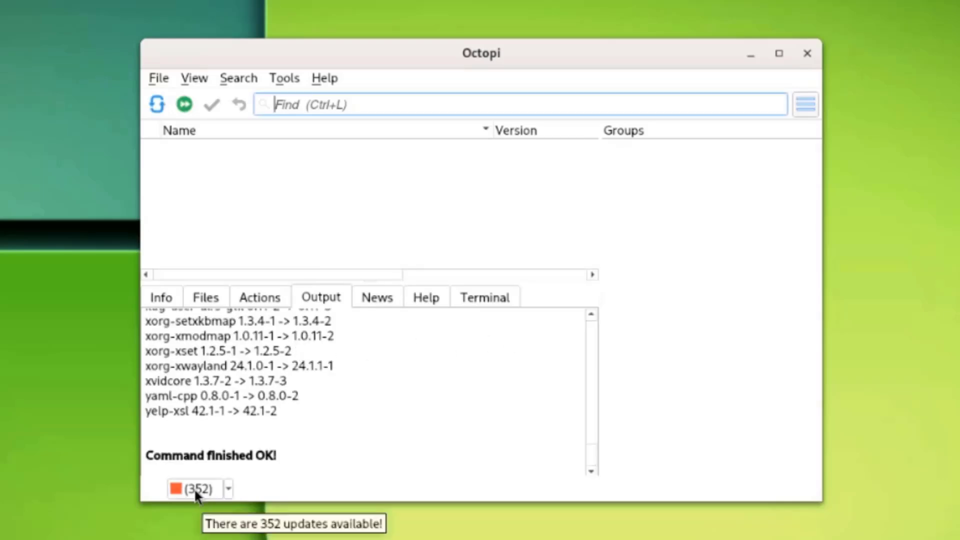
click(229, 490)
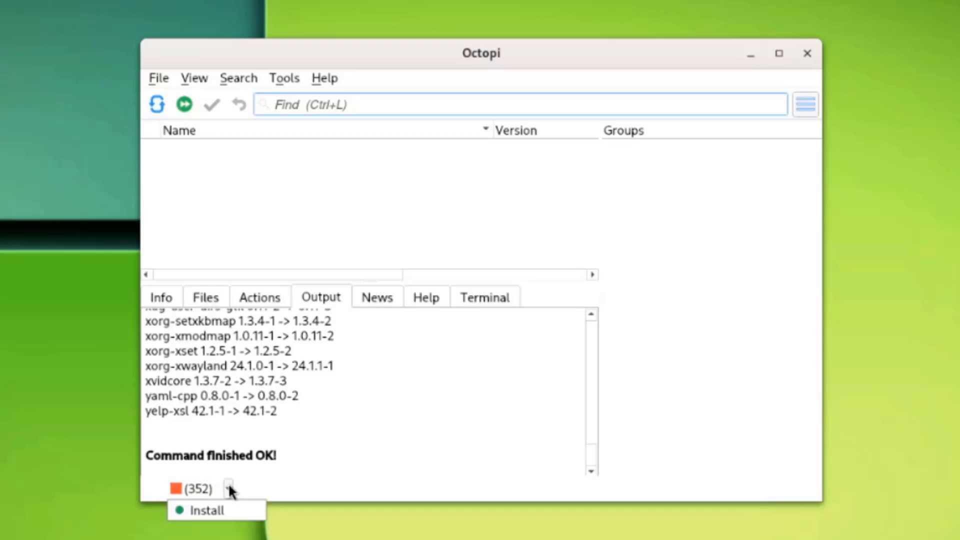
click(212, 511)
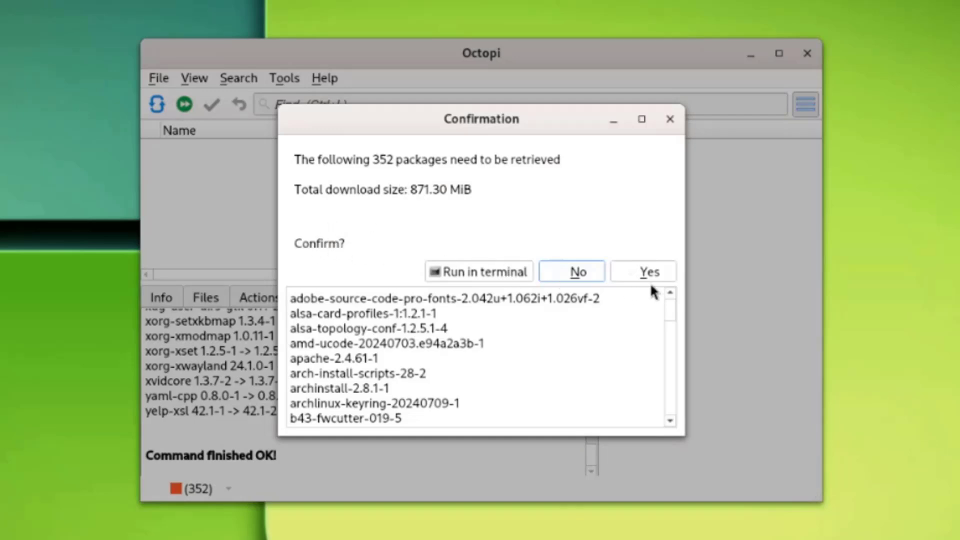
Step: Confirm the 352-package upgrade with the administrator password, then quit Octopi when done
drag(669, 300, 670, 328)
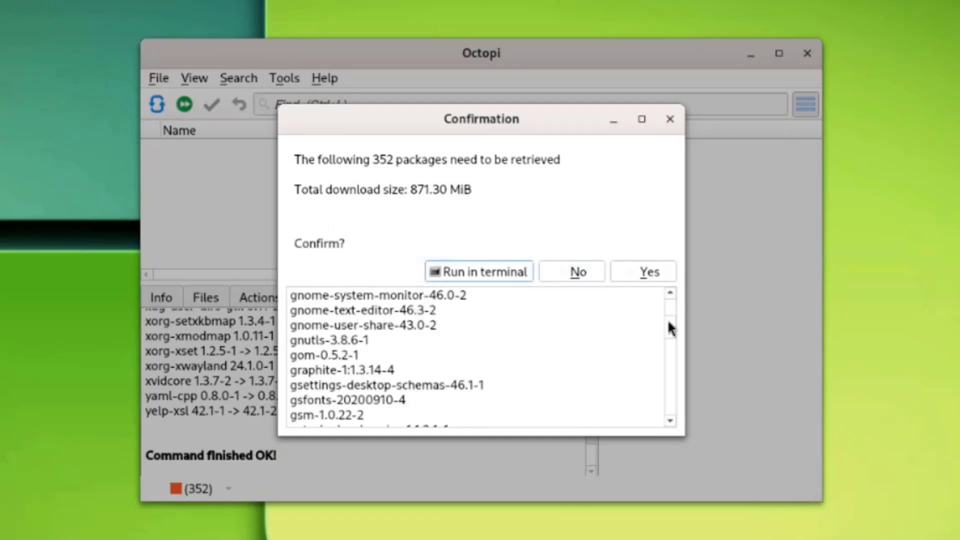
scroll(669, 327, down, 20)
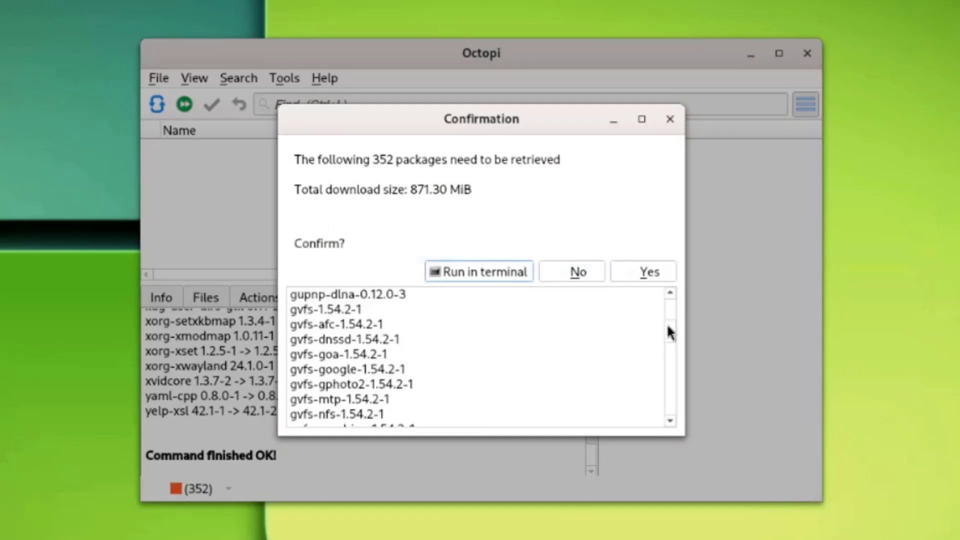
click(655, 267)
text(••••)
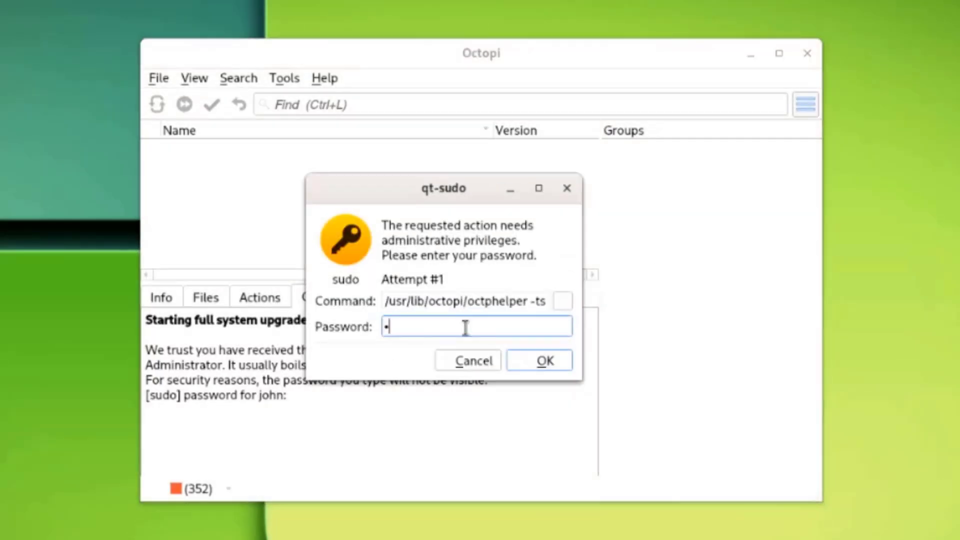
click(542, 359)
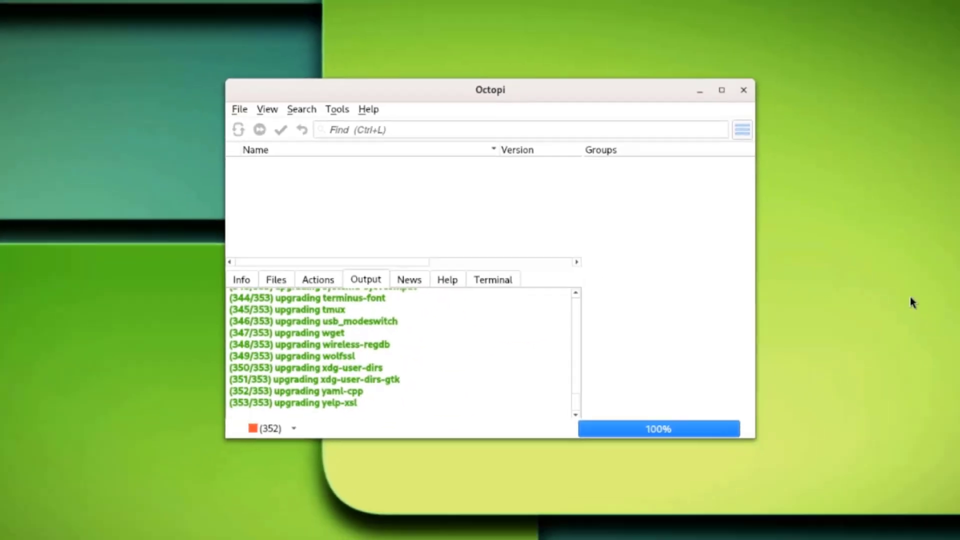
key(ctrl+q)
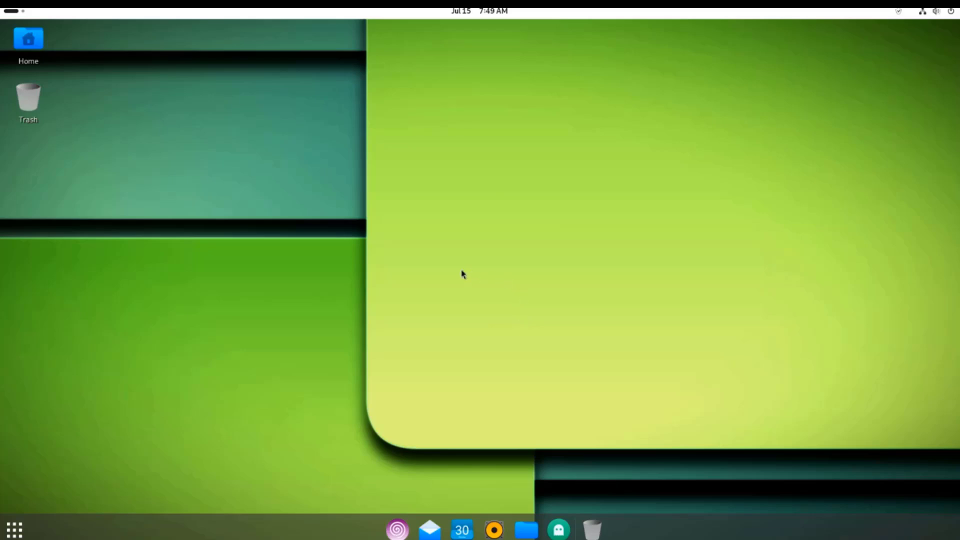
Step: Launch Terminal and give the Unnamed profile the built-in GNOME dark colour scheme
click(15, 530)
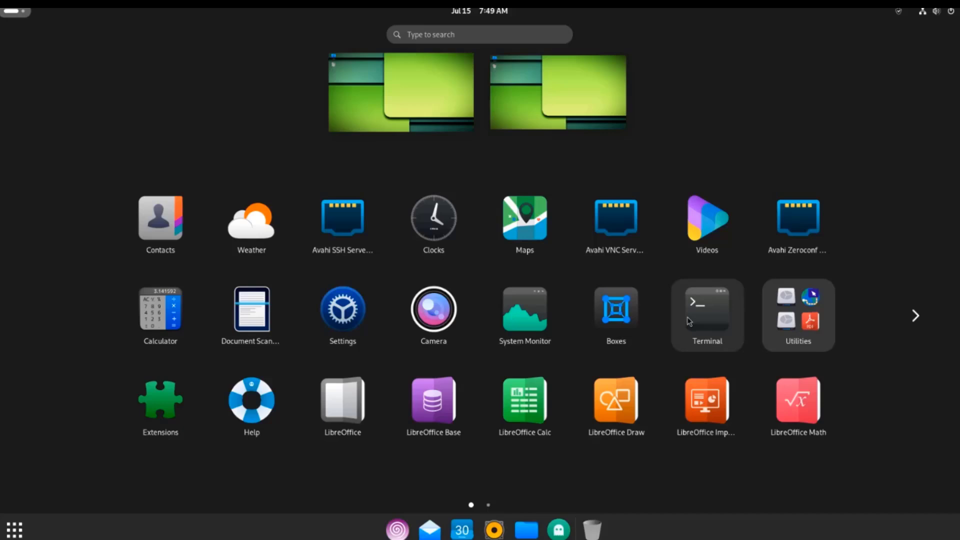
drag(690, 320, 689, 318)
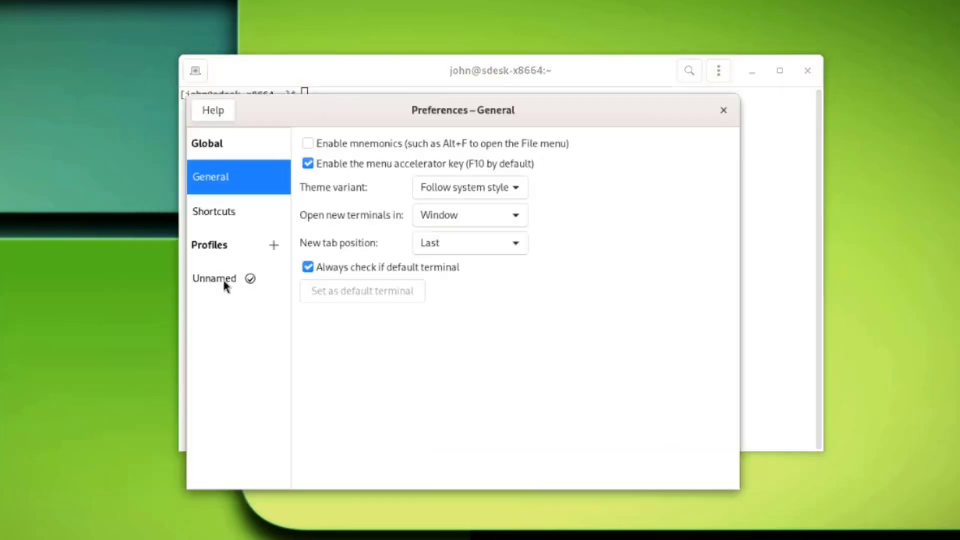
click(224, 280)
click(423, 136)
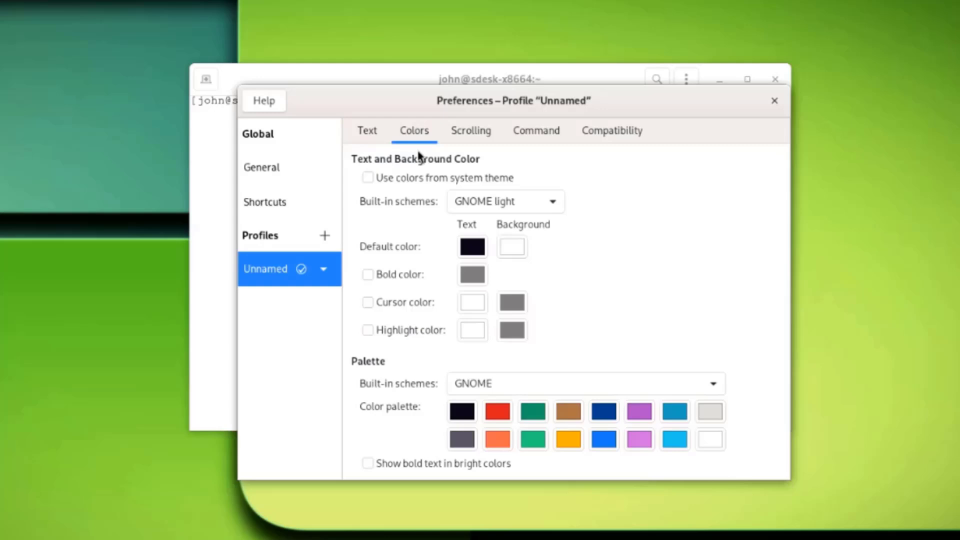
click(469, 207)
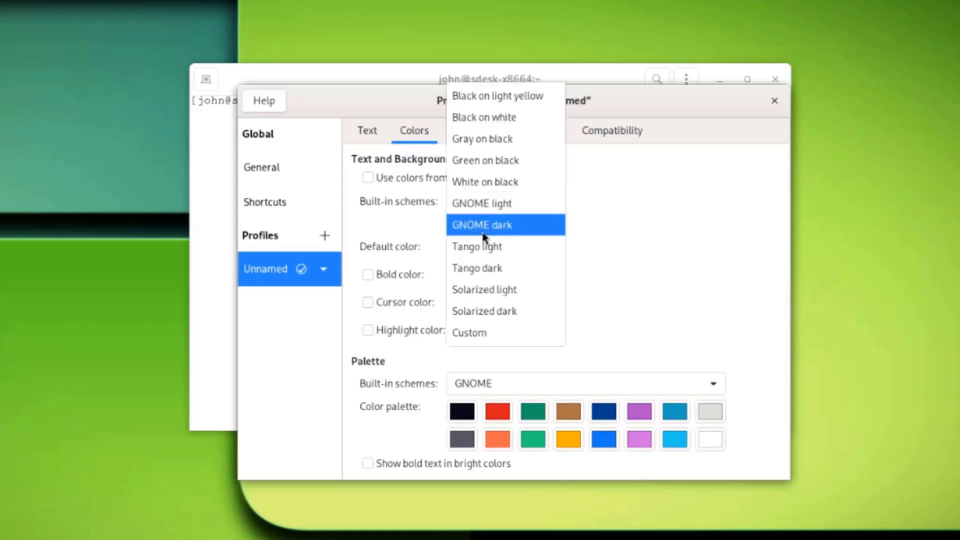
click(482, 226)
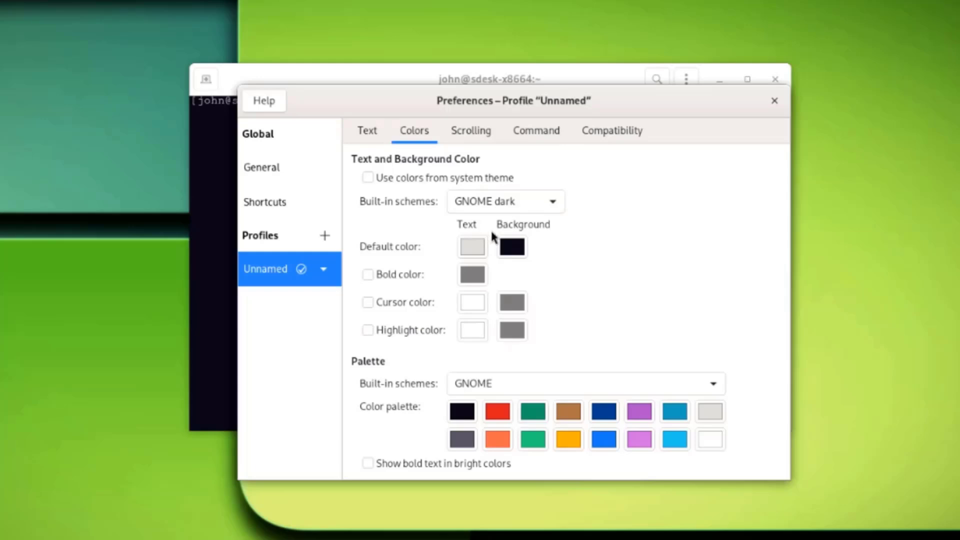
scroll(369, 134, down, 3)
Step: Set the profile's custom font to Monospace size 20 and close Preferences
click(368, 133)
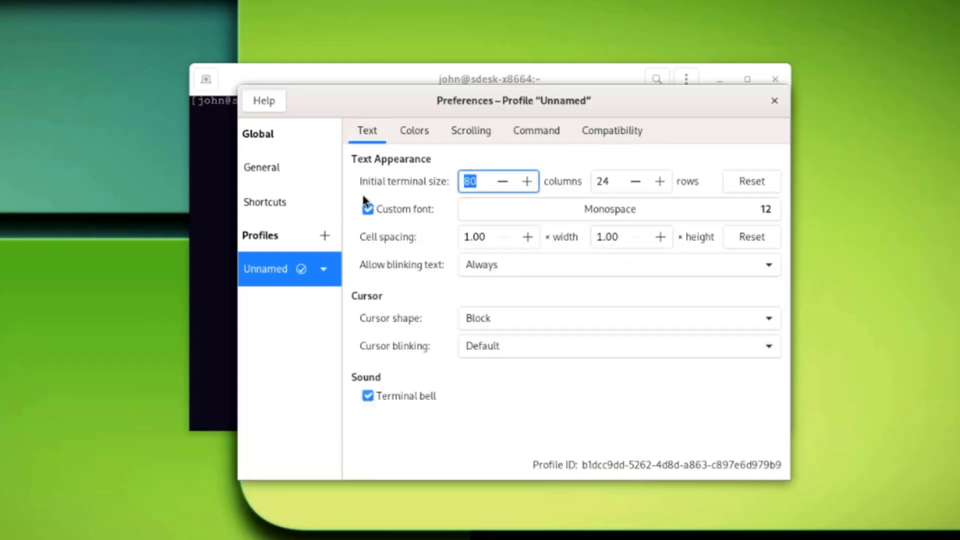
click(711, 214)
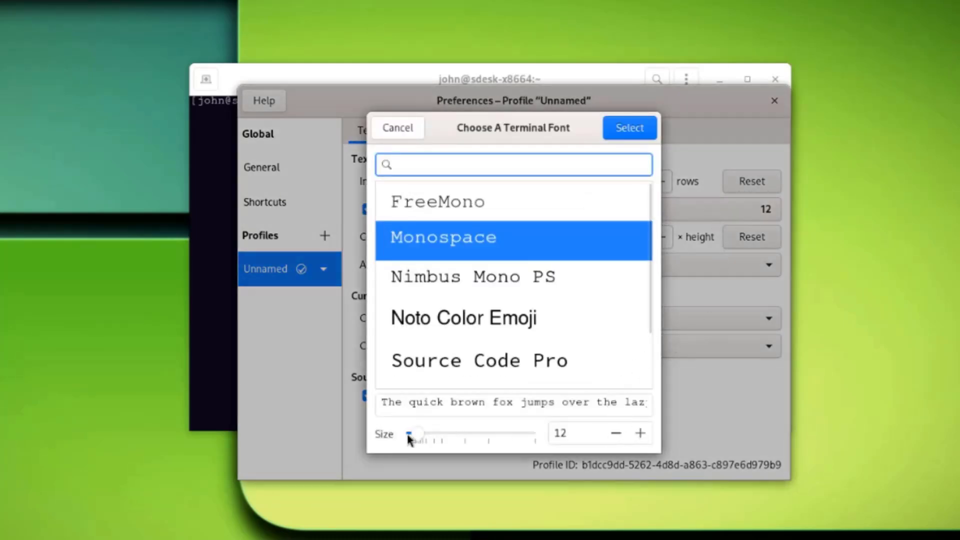
drag(413, 441, 434, 437)
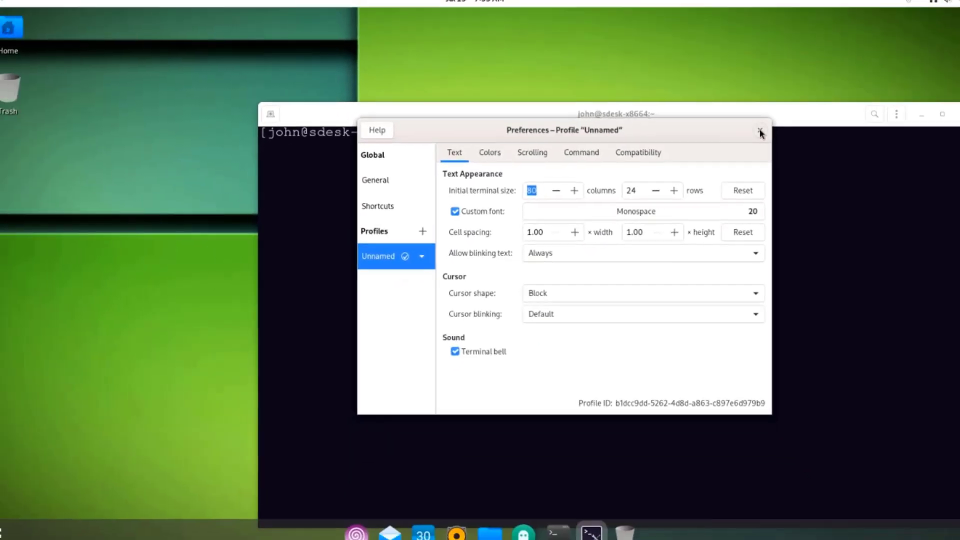
click(774, 100)
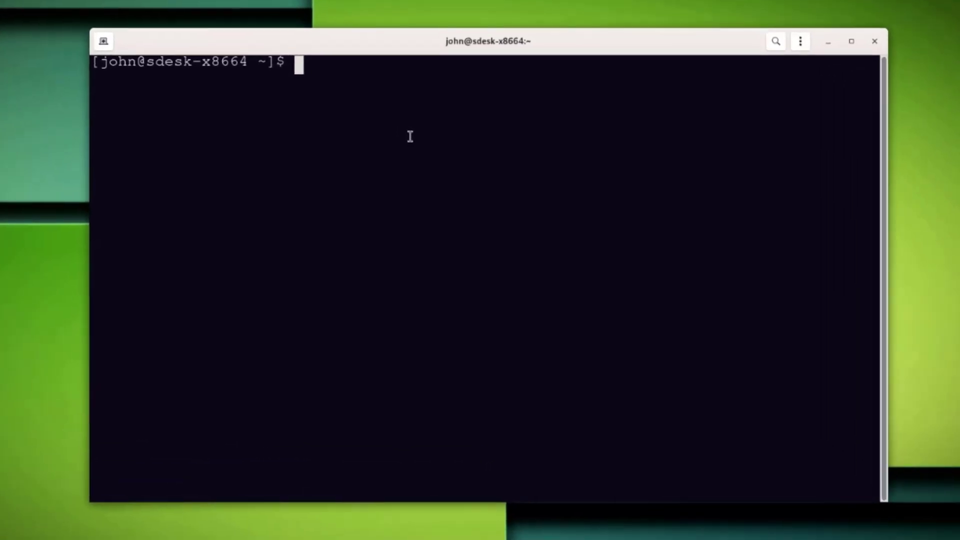
Step: Echo $XDG_SESSION_DESKTOP (gnome) and $XDG_SESSION_TYPE (wayland), then close the terminal
text(echo $XDG_)
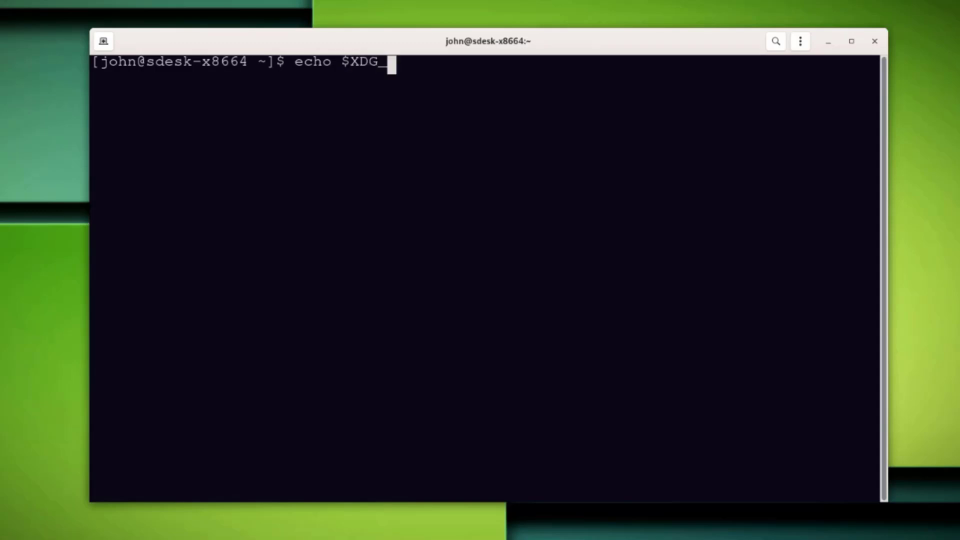
text(SESSION_)
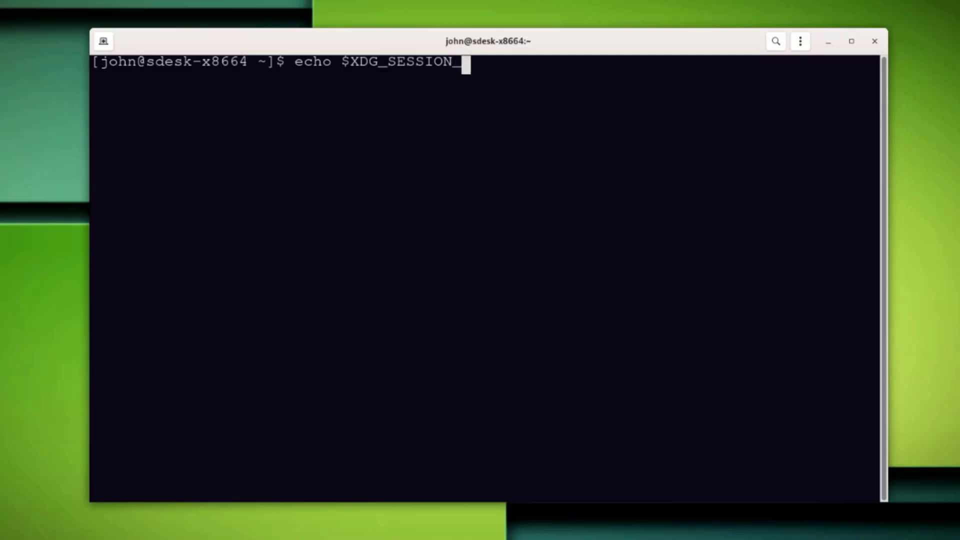
text(DESKTOP)
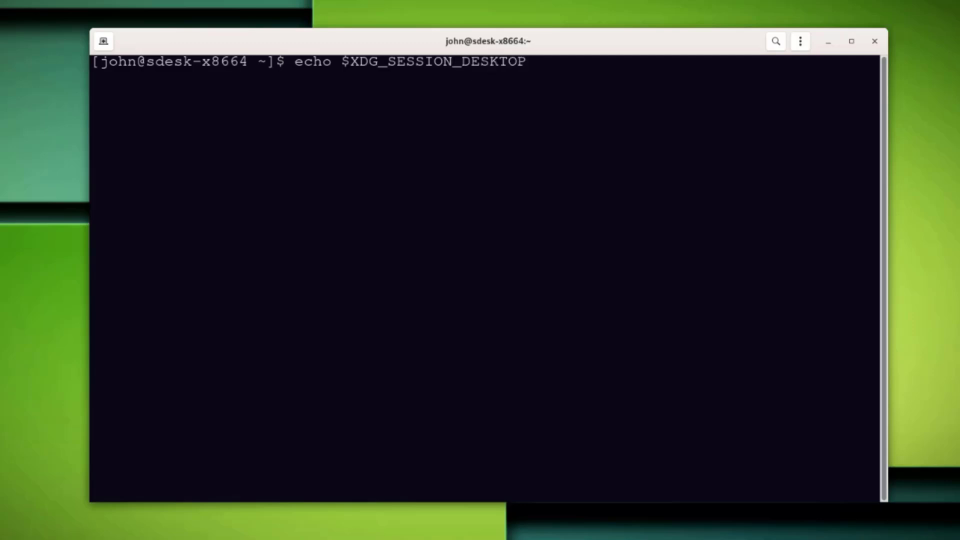
key(Return)
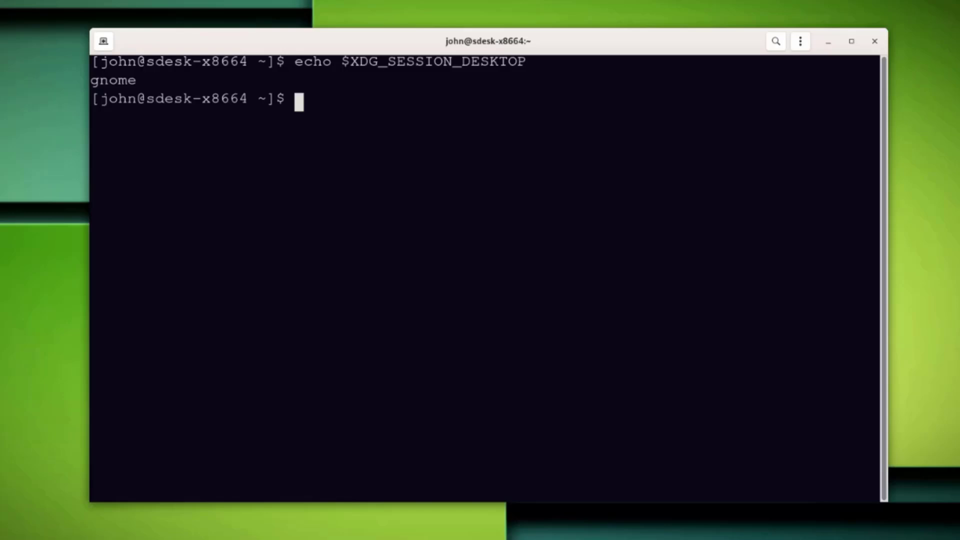
key(Up)
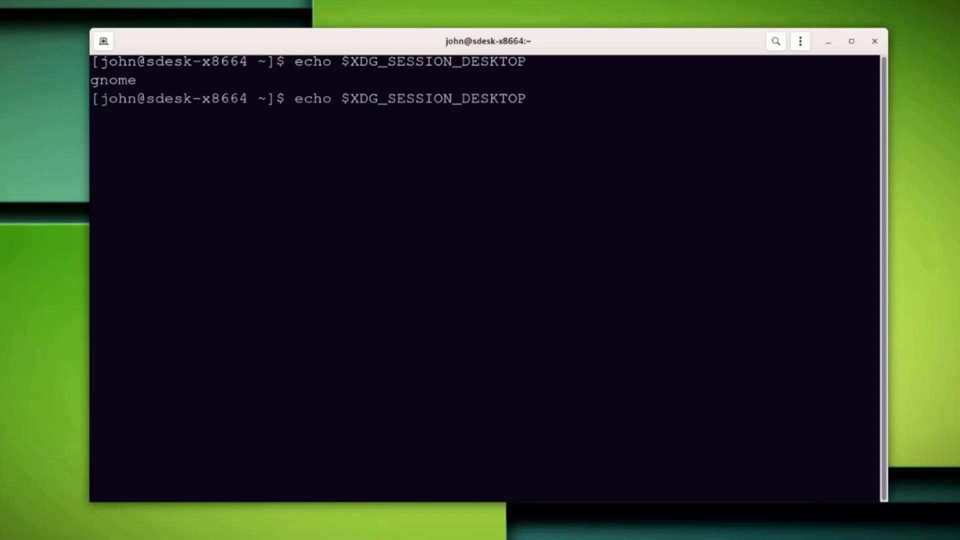
key(BackSpace)
key(BackSpace)
key(BackSpace)
key(BackSpace)
key(BackSpace)
key(BackSpace)
key(BackSpace)
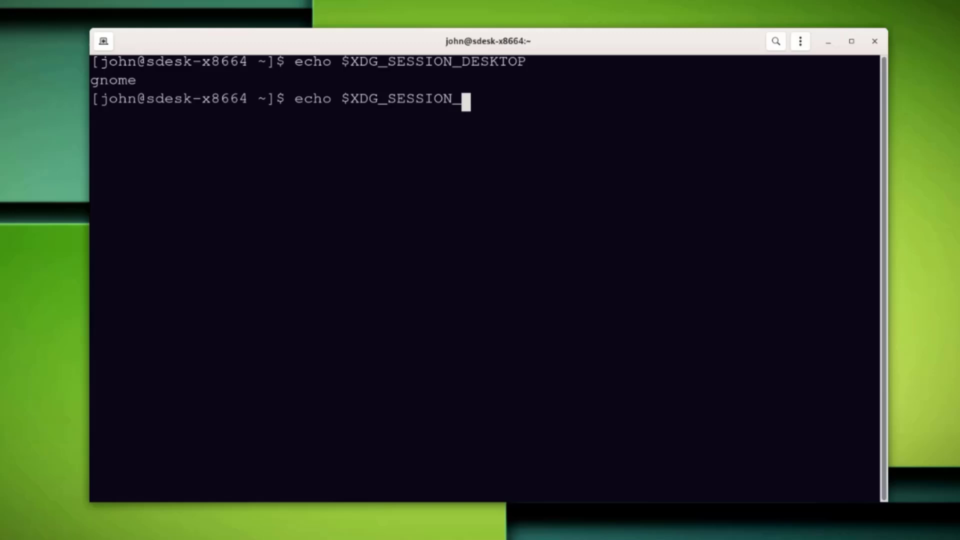
text(TYPE)
key(Return)
key(super+h)
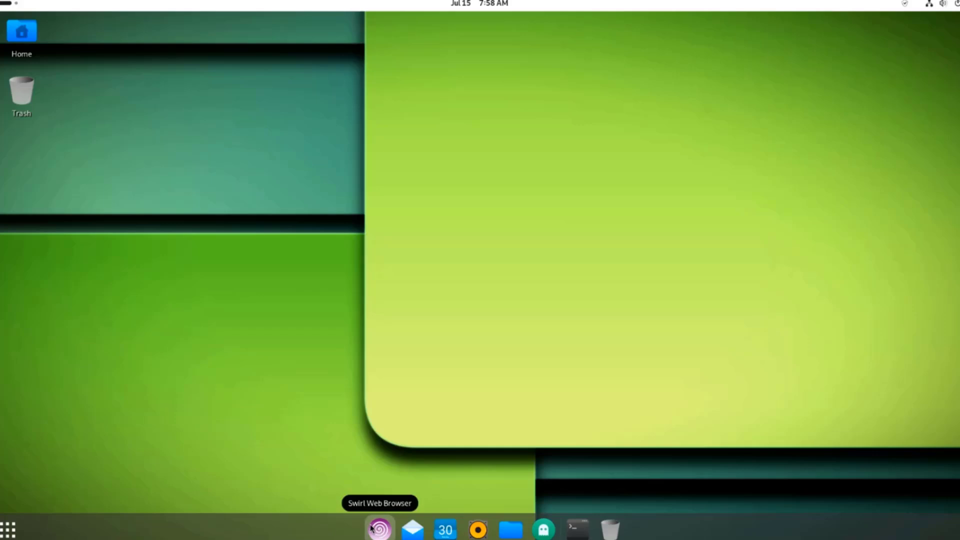
Step: Launch Swirl, open its Settings menu from Options, and uncheck Verify Downloads
click(381, 530)
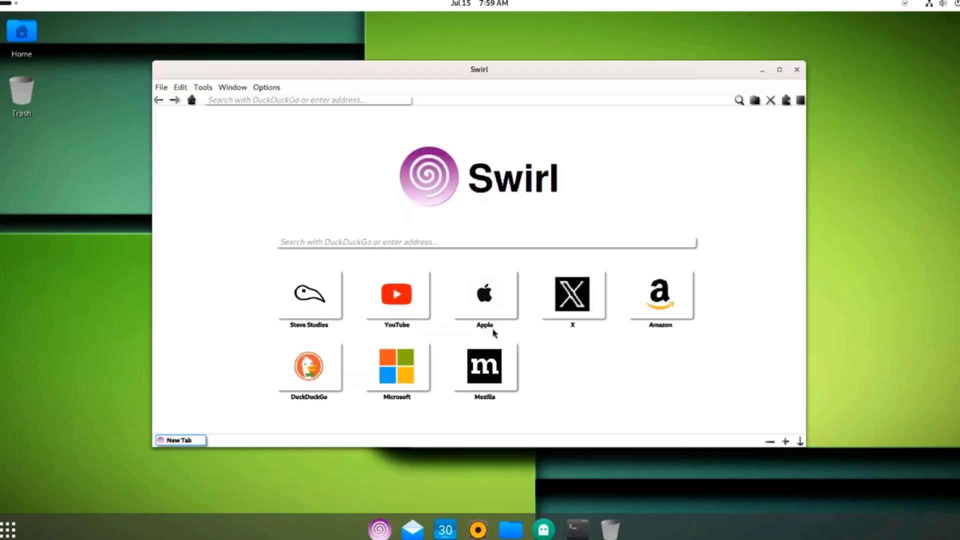
click(108, 62)
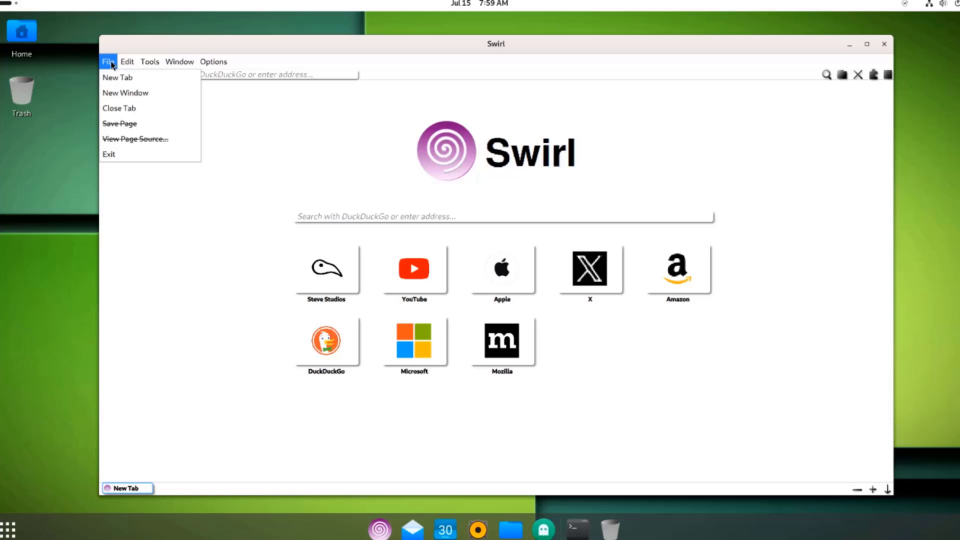
mouse_move(179, 64)
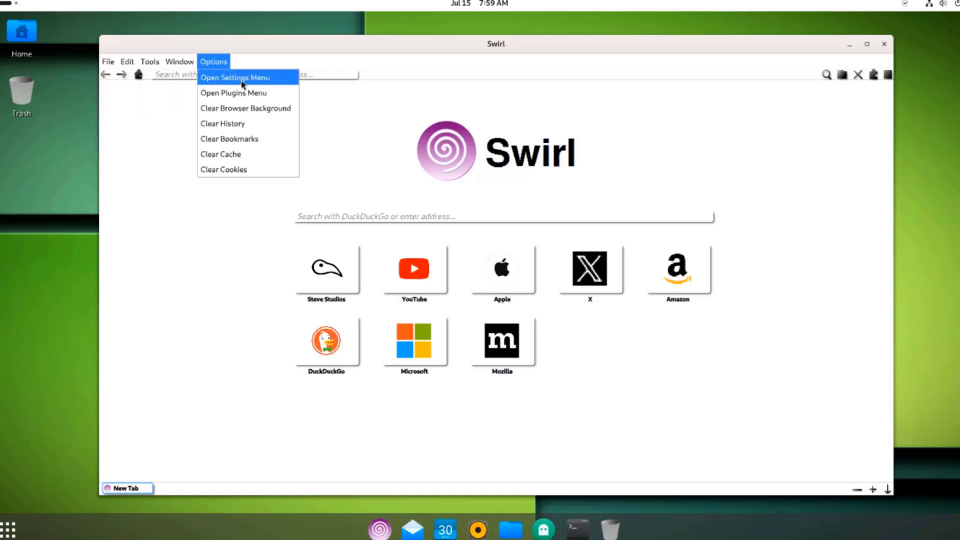
click(215, 78)
scroll(508, 306, down, 2)
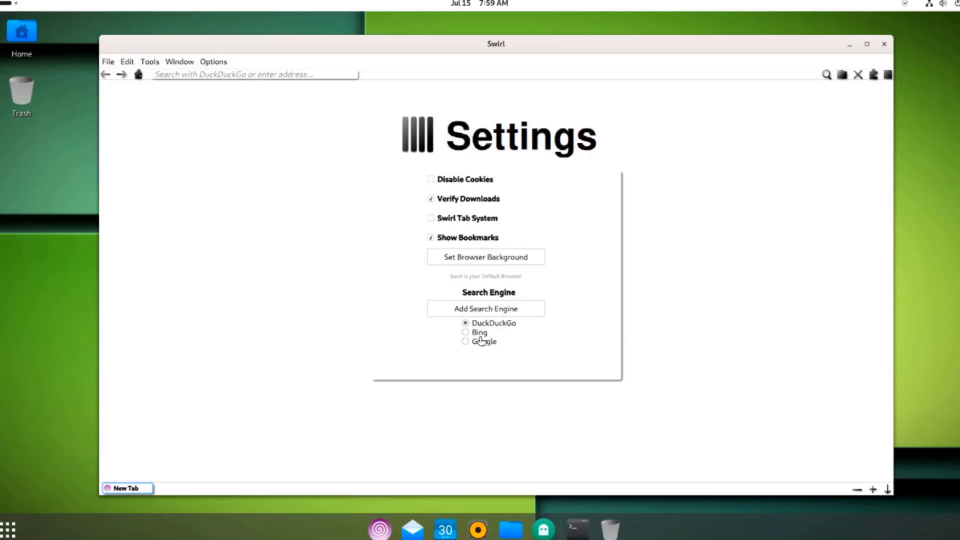
click(312, 73)
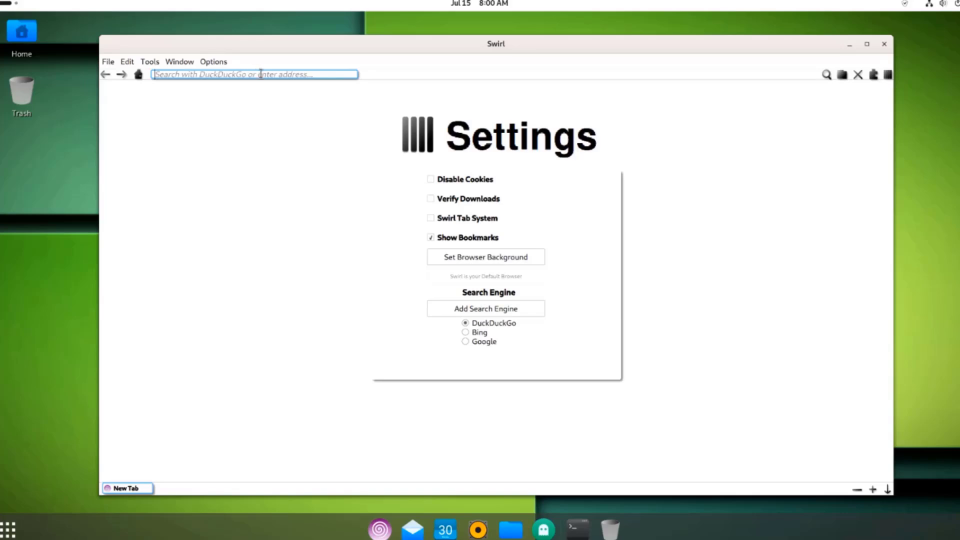
Step: Search 'wiki' on DuckDuckGo, open the Wikipedia portal, and bookmark it
text(wiki)
click(315, 92)
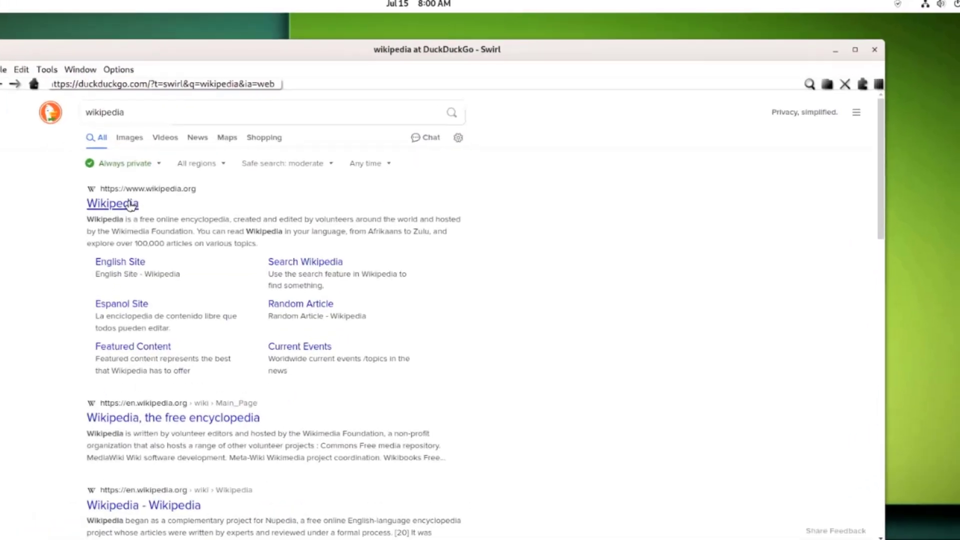
click(131, 205)
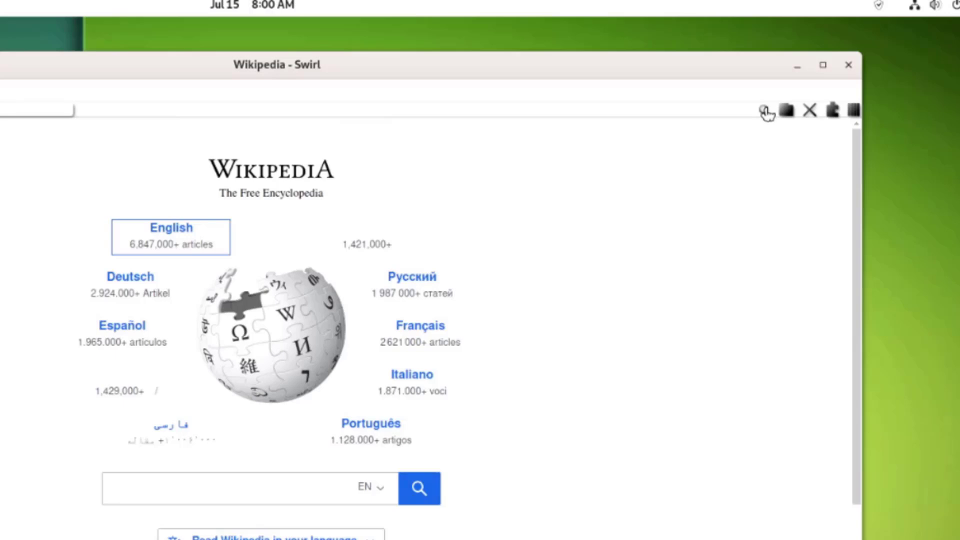
click(765, 111)
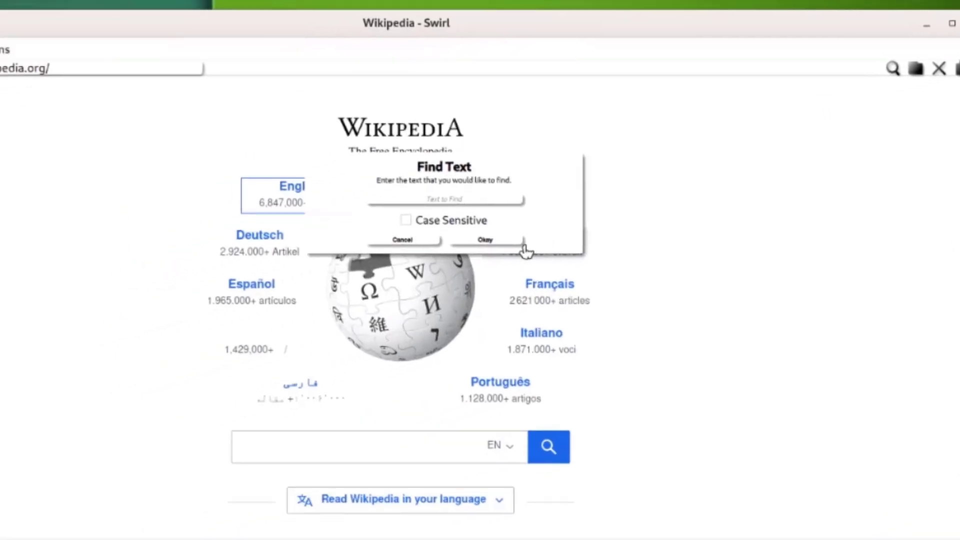
click(524, 245)
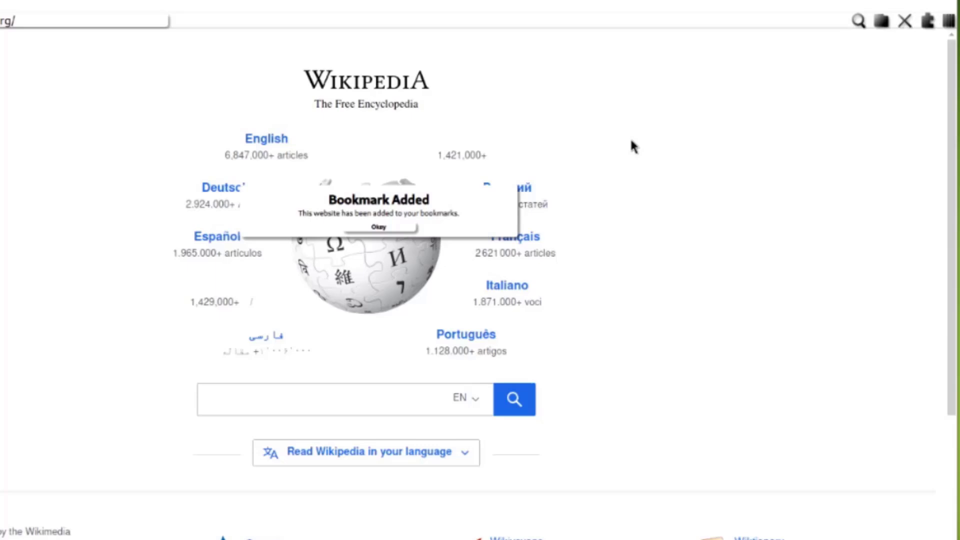
Step: Enable Intelligent Tracking Prevention, dismiss its notice, and toggle the Plugins and Settings panels
click(907, 22)
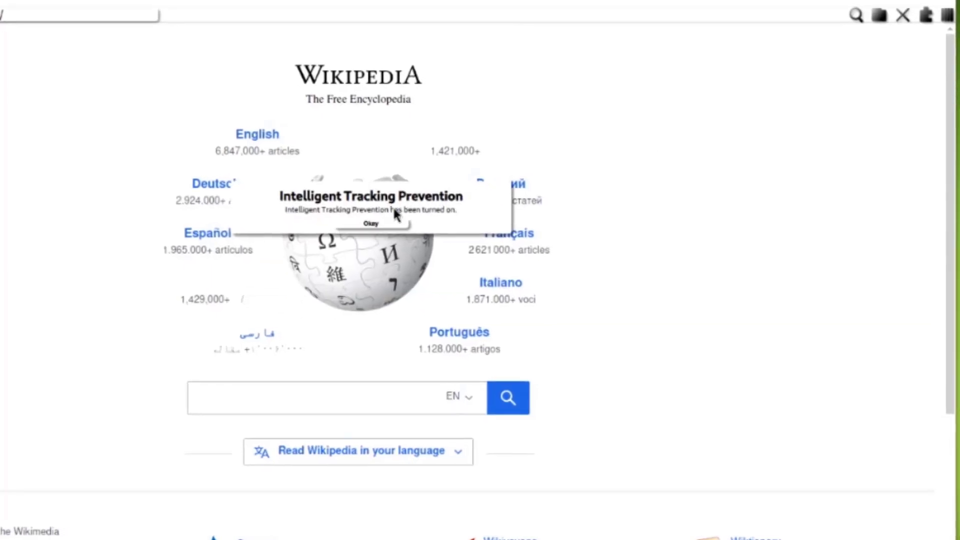
click(373, 223)
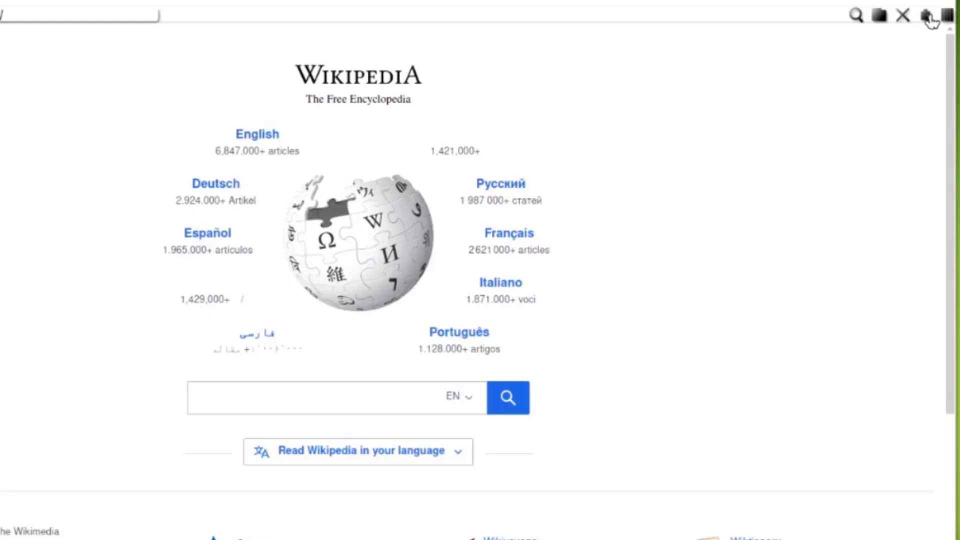
click(929, 18)
click(949, 16)
click(950, 17)
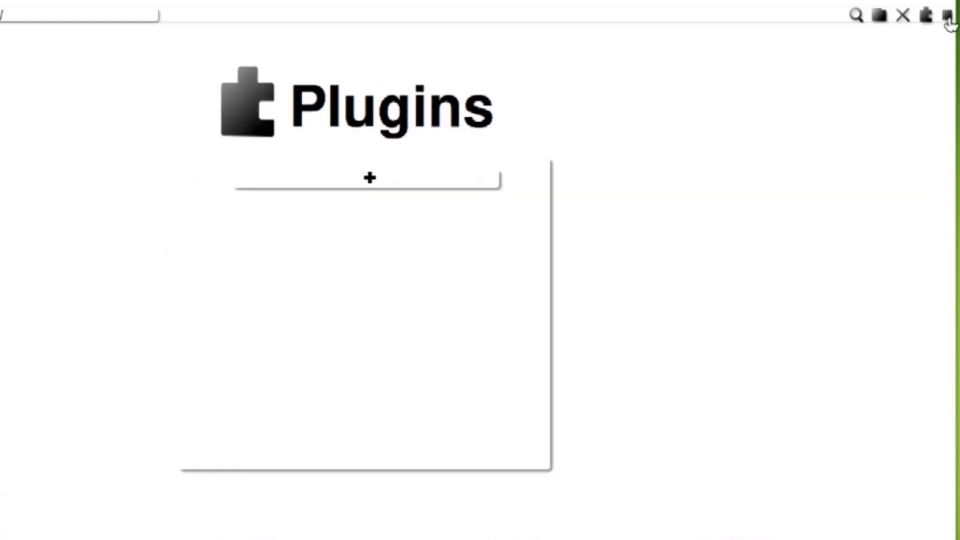
click(948, 17)
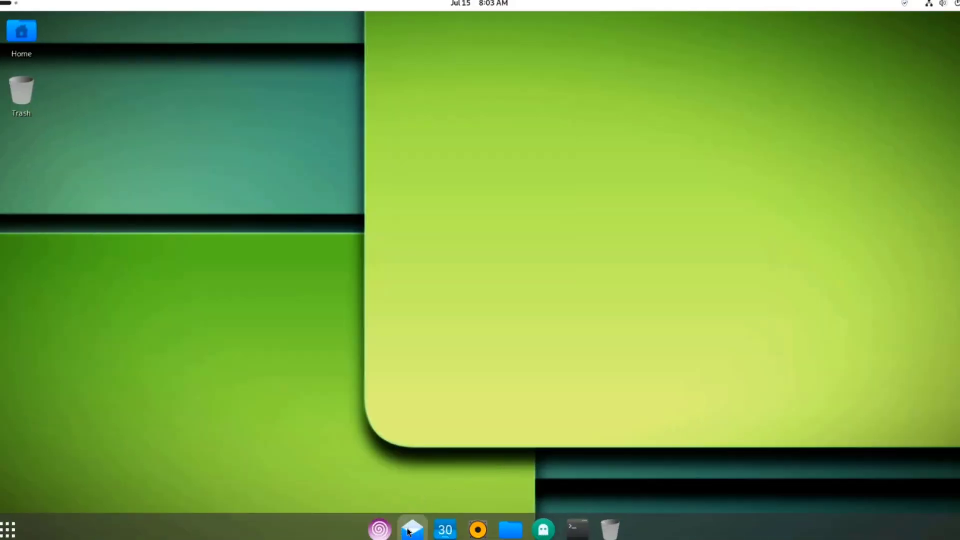
Step: Open Calendar, view its About info (version 46.1), and start a new event on Monday 22
click(445, 531)
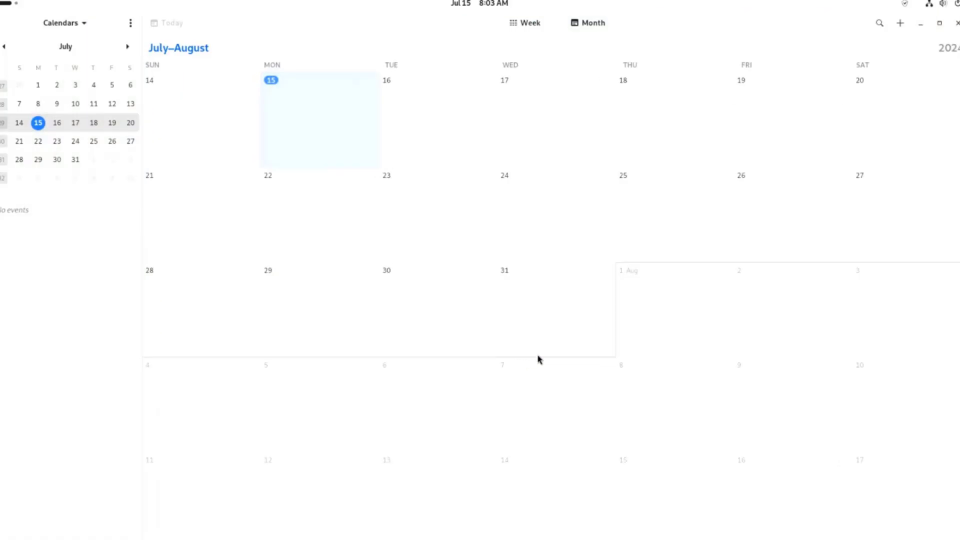
click(131, 23)
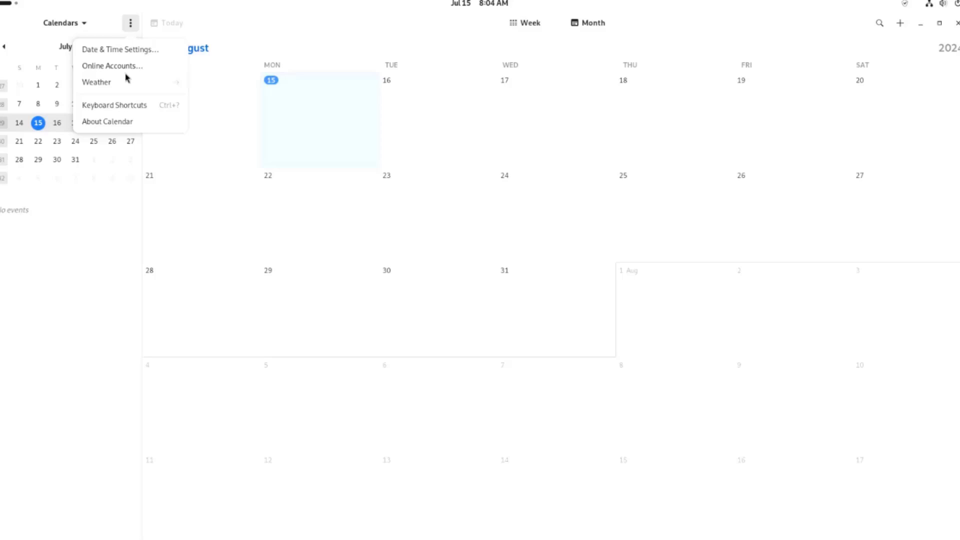
click(117, 122)
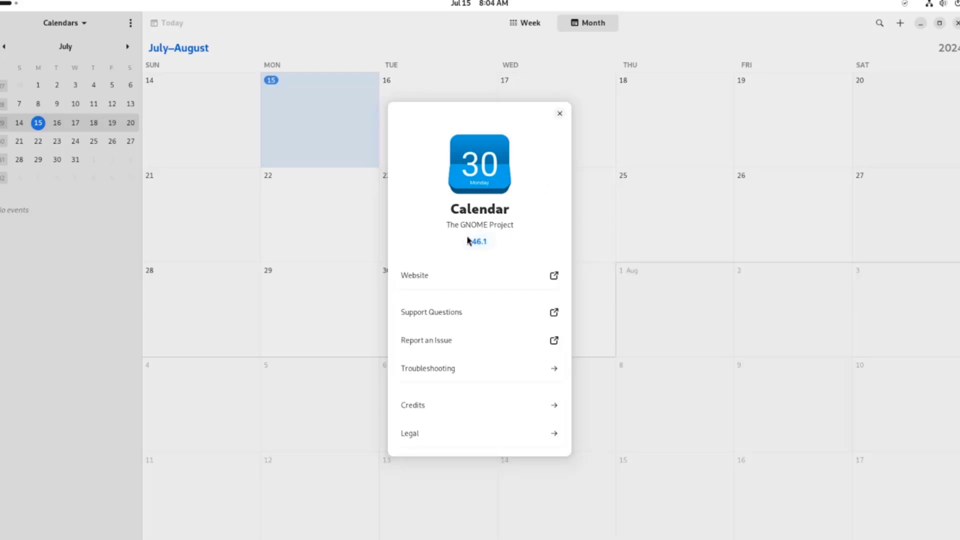
click(560, 115)
click(352, 204)
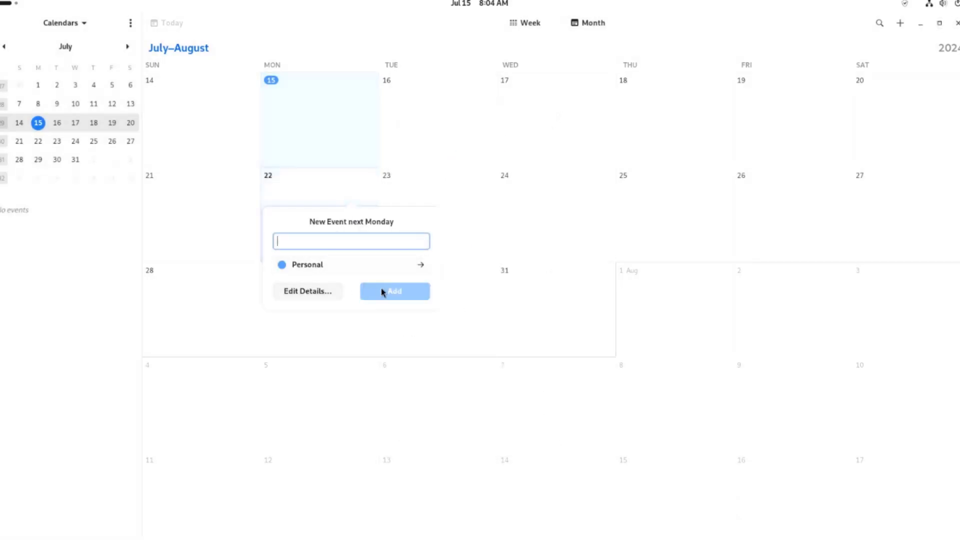
click(328, 291)
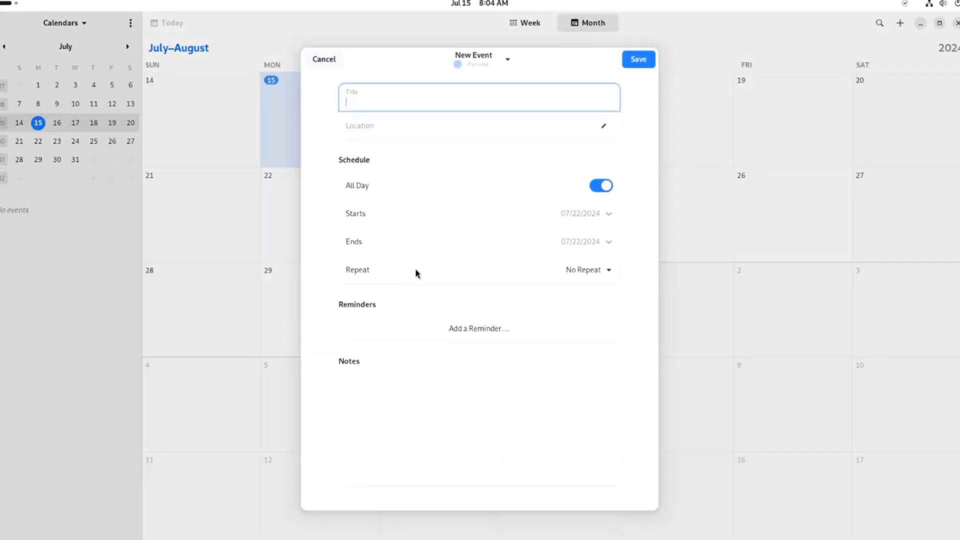
Step: Discard the unsaved calendar event and open GNOME Music's preferences
click(324, 59)
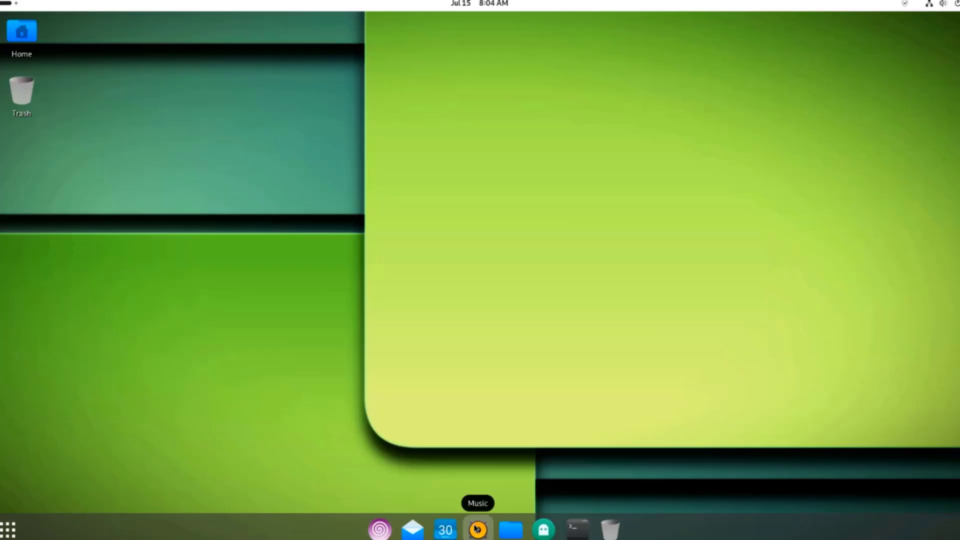
click(478, 528)
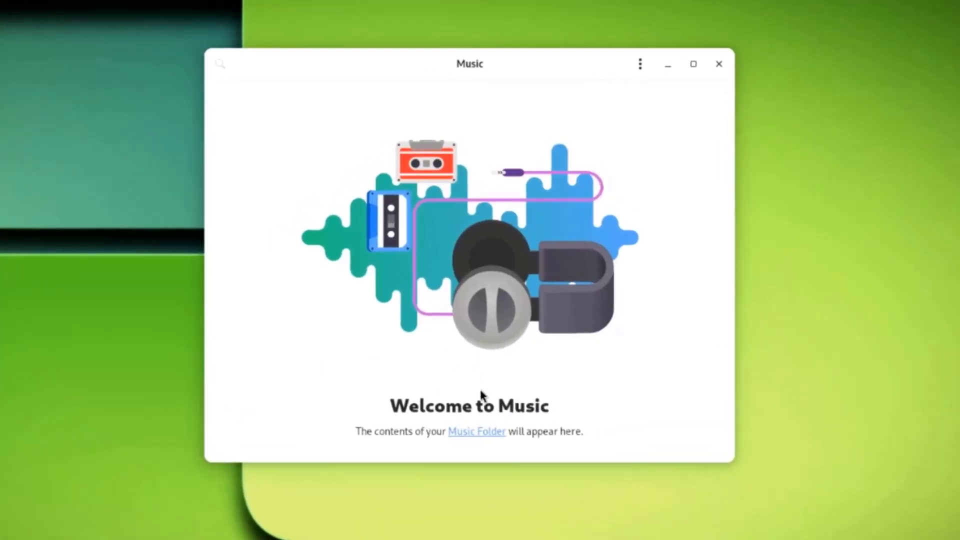
click(640, 66)
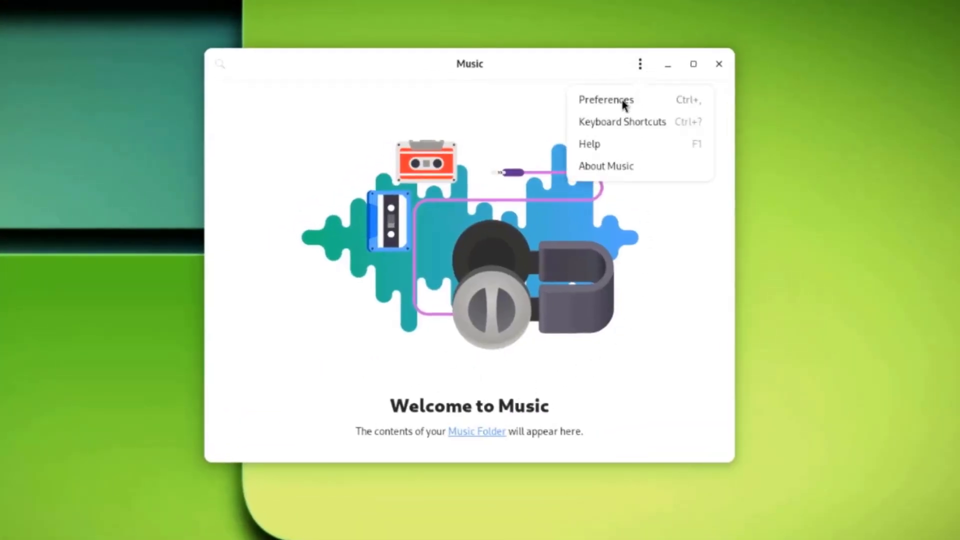
click(623, 100)
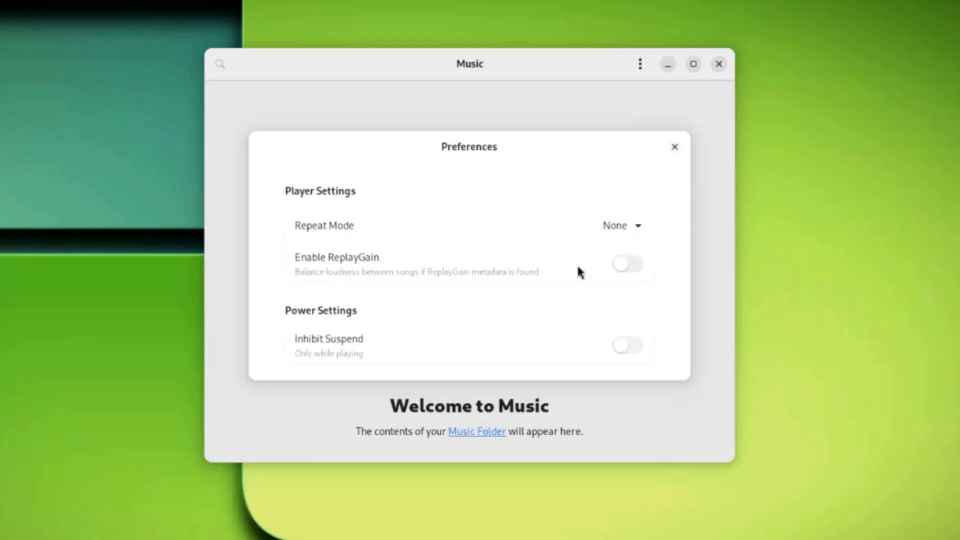
Step: Set Music's repeat mode to All, check its version 46.0, and open Files on Home
click(635, 310)
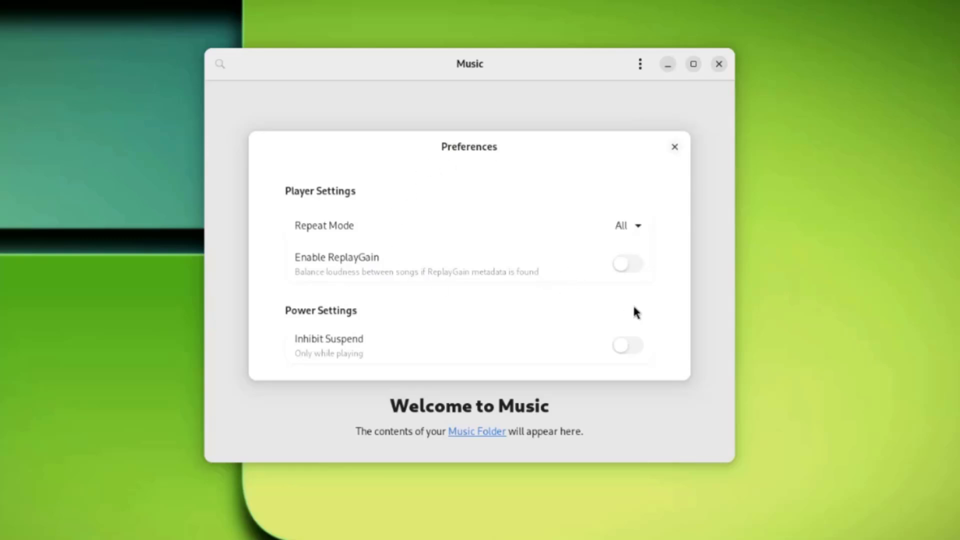
click(674, 147)
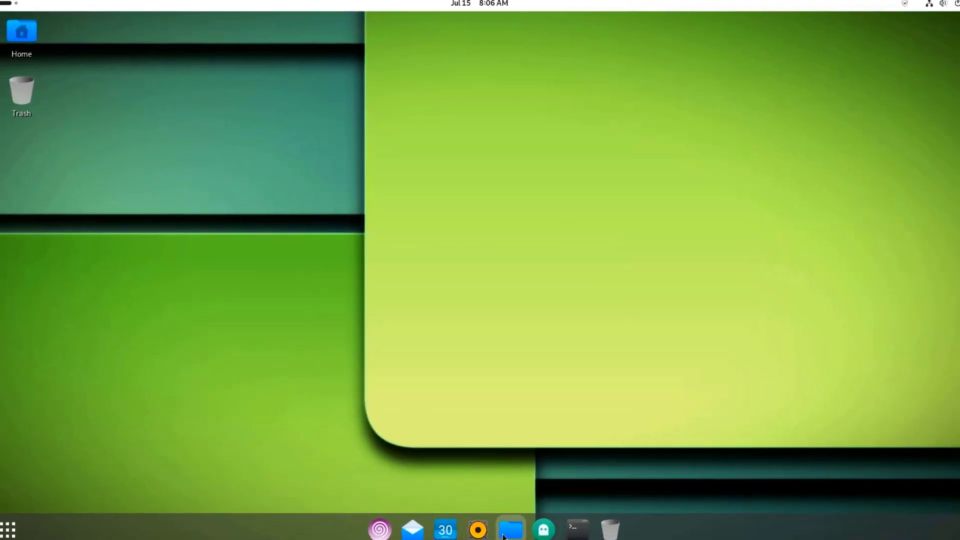
click(510, 529)
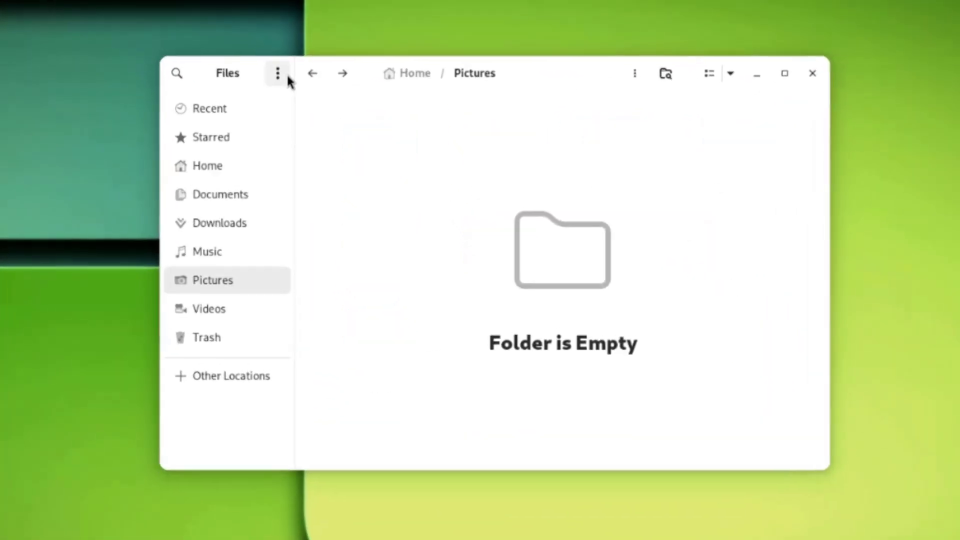
Step: Look through the file manager's preferences, then close them
click(284, 74)
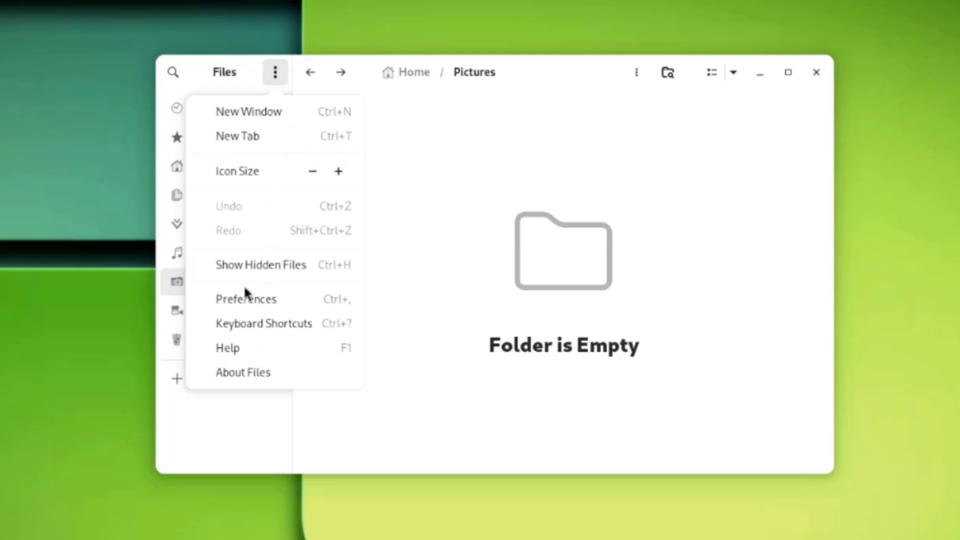
click(303, 303)
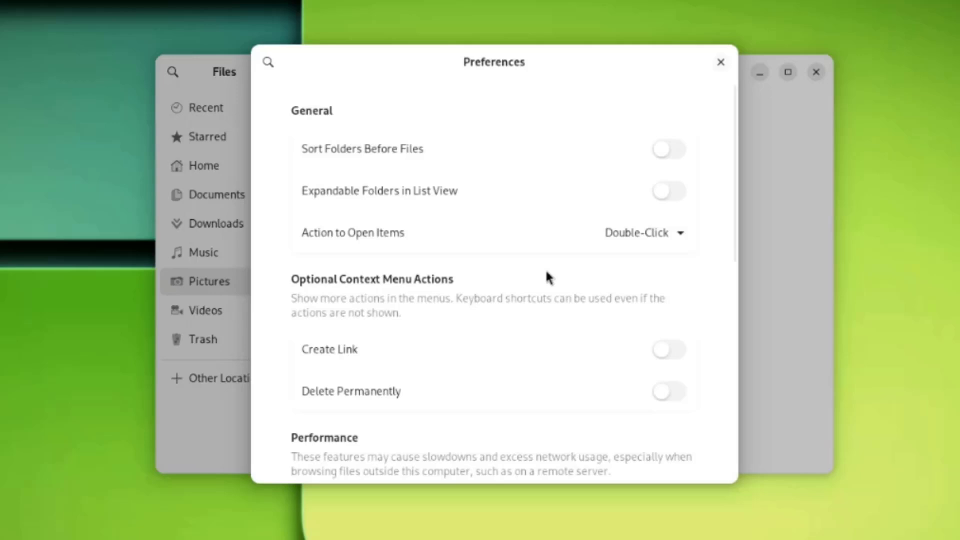
scroll(552, 266, down, 6)
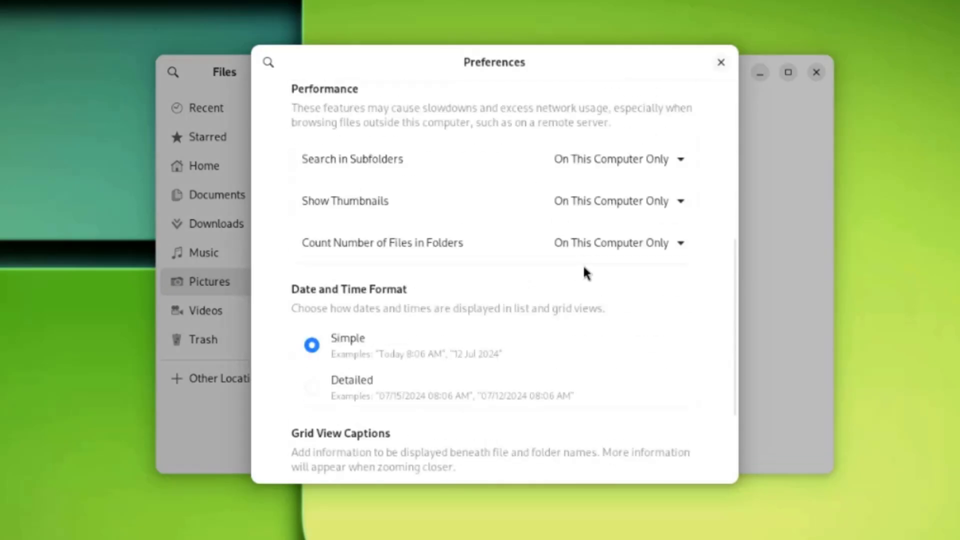
scroll(596, 270, down, 3)
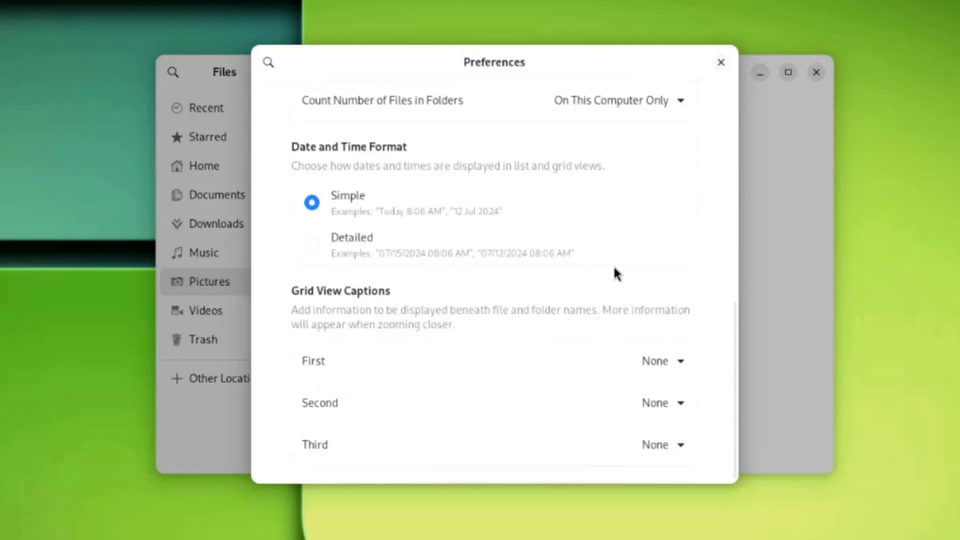
scroll(614, 271, up, 8)
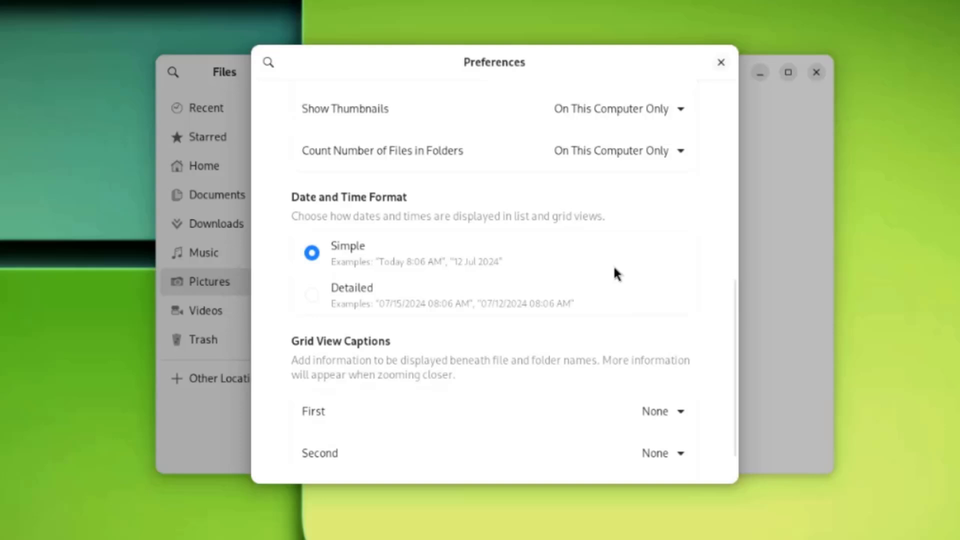
click(720, 62)
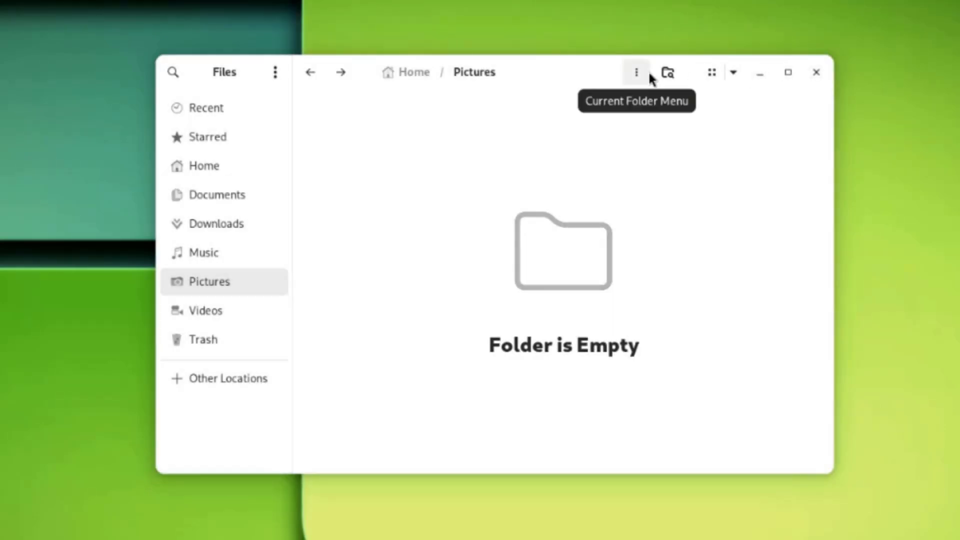
Step: View the empty Pictures folder's properties
click(645, 74)
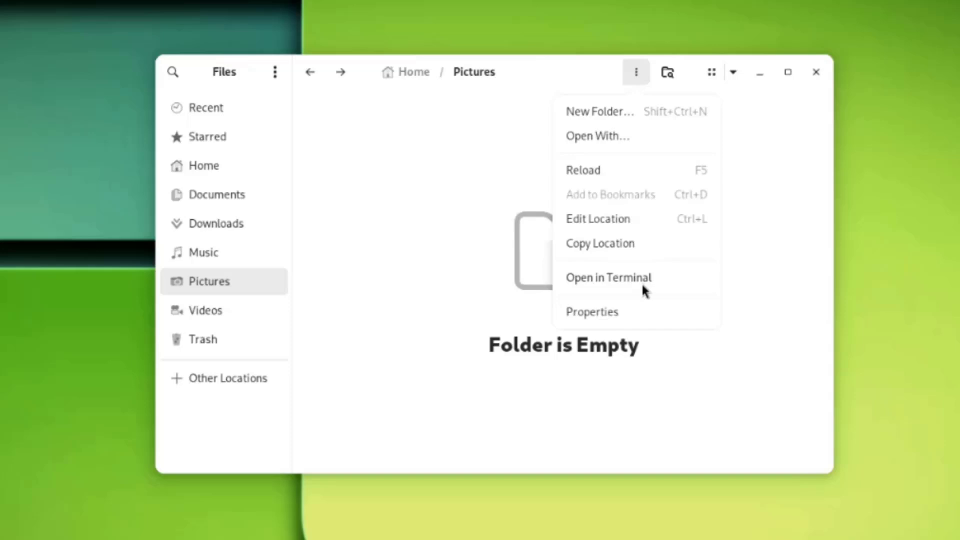
click(628, 312)
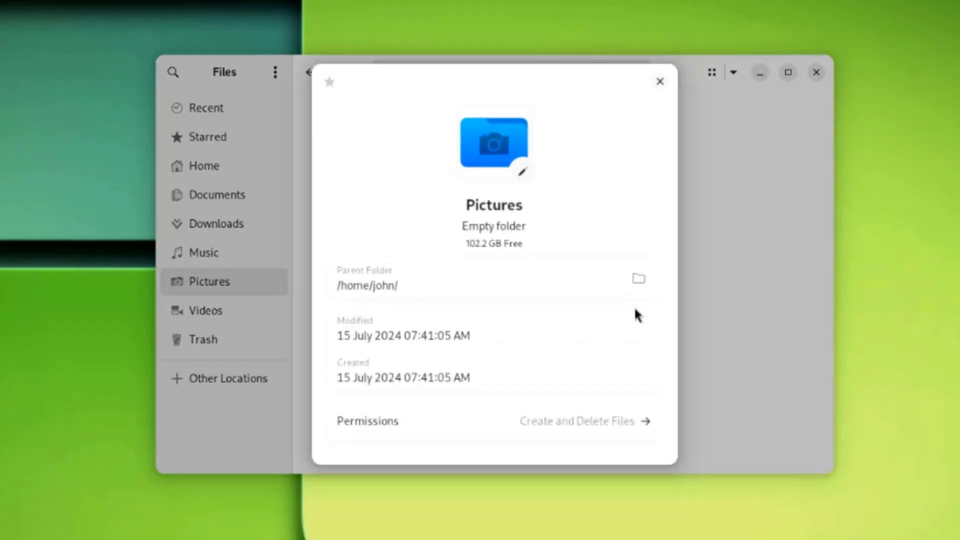
click(659, 82)
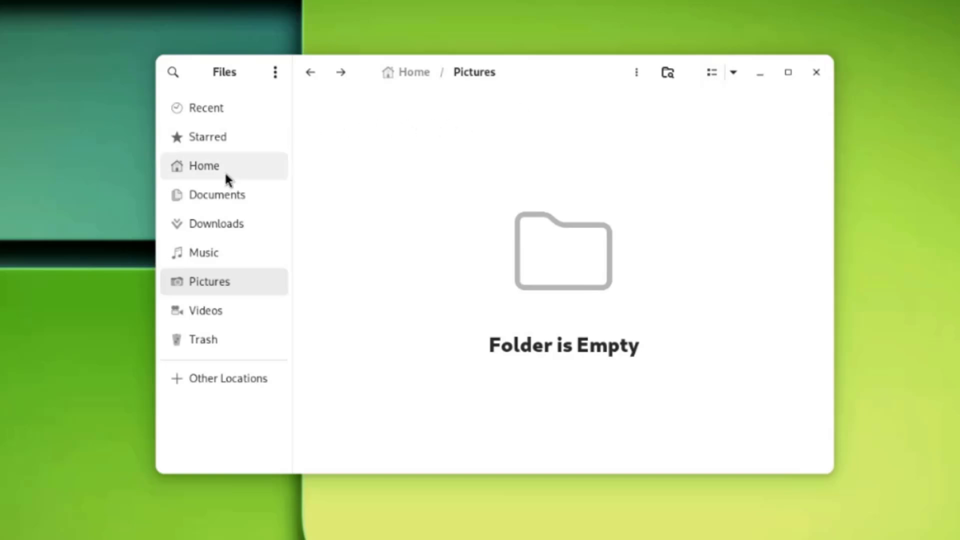
Step: Return to Home, switch between list and grid views, and check the sorting options
click(207, 163)
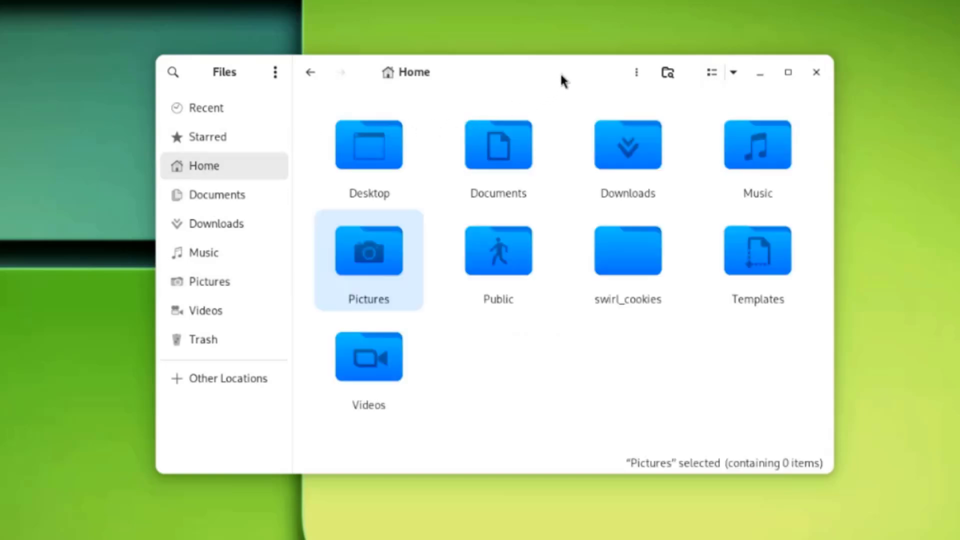
click(713, 73)
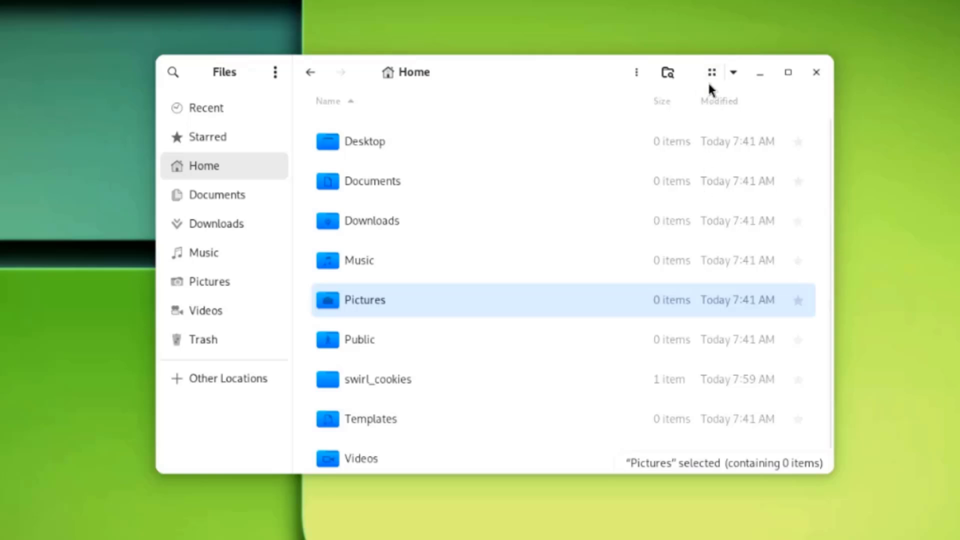
click(710, 79)
click(732, 76)
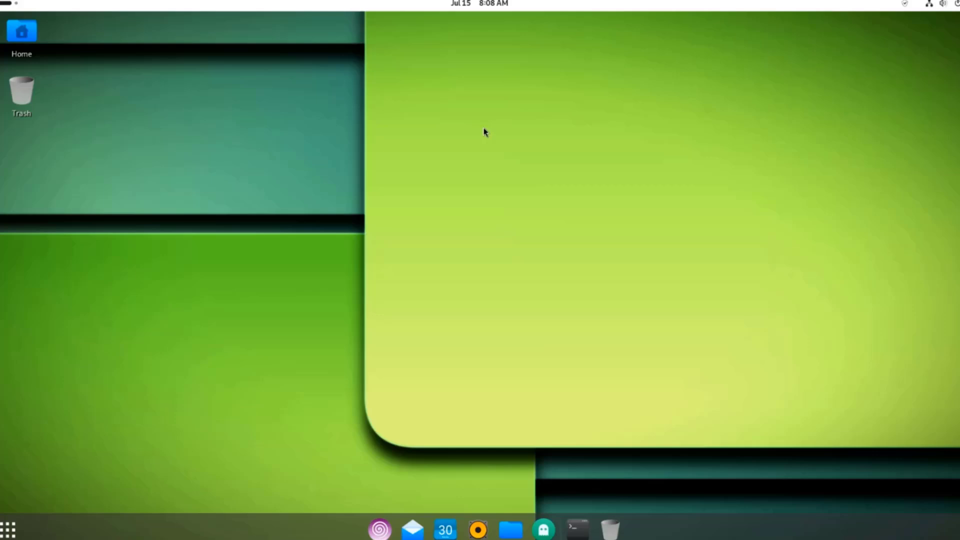
Step: Open Display Settings from the desktop and switch the system to the dark style
right_click(484, 128)
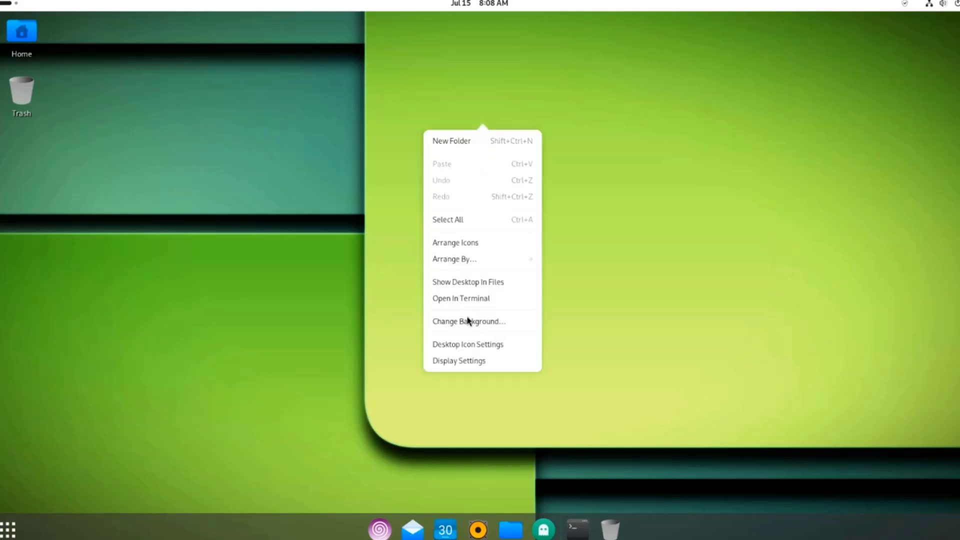
click(474, 361)
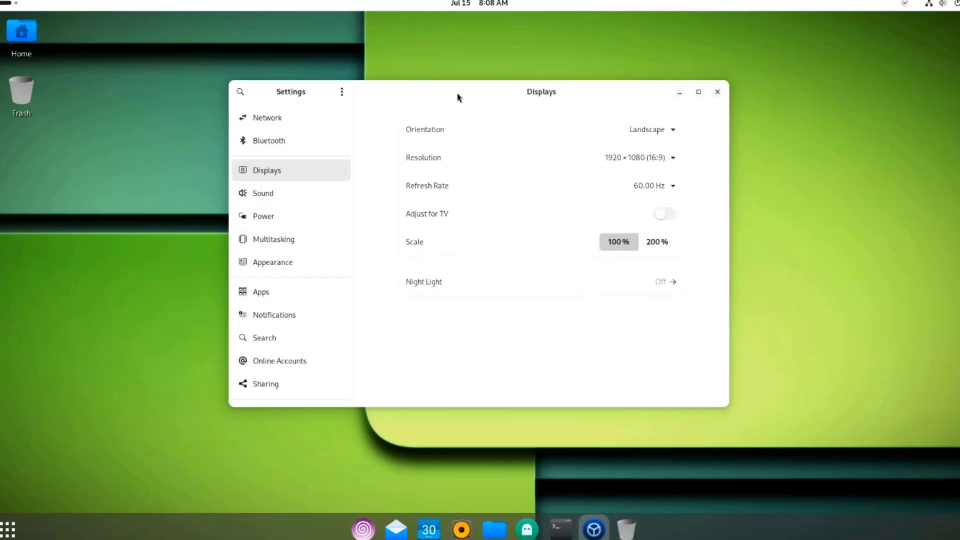
drag(459, 98, 486, 95)
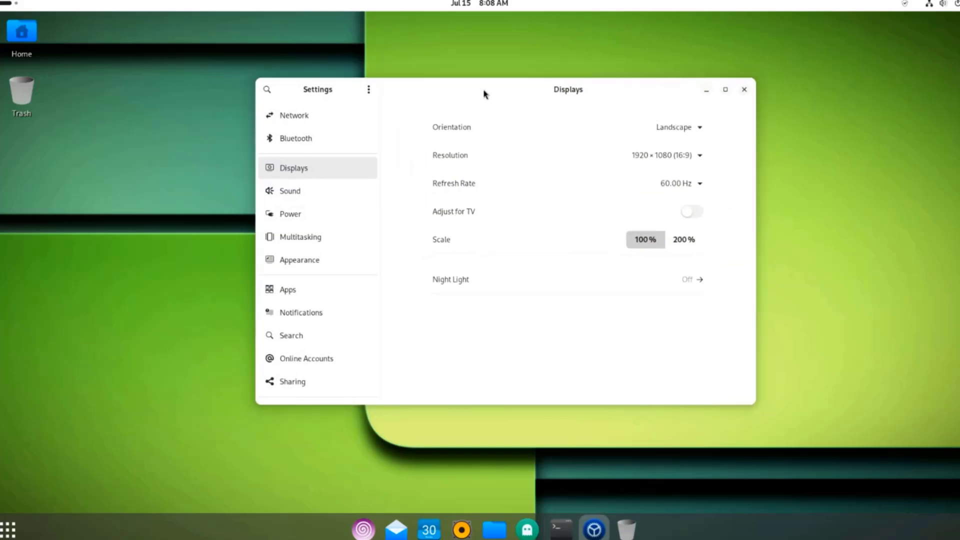
click(311, 262)
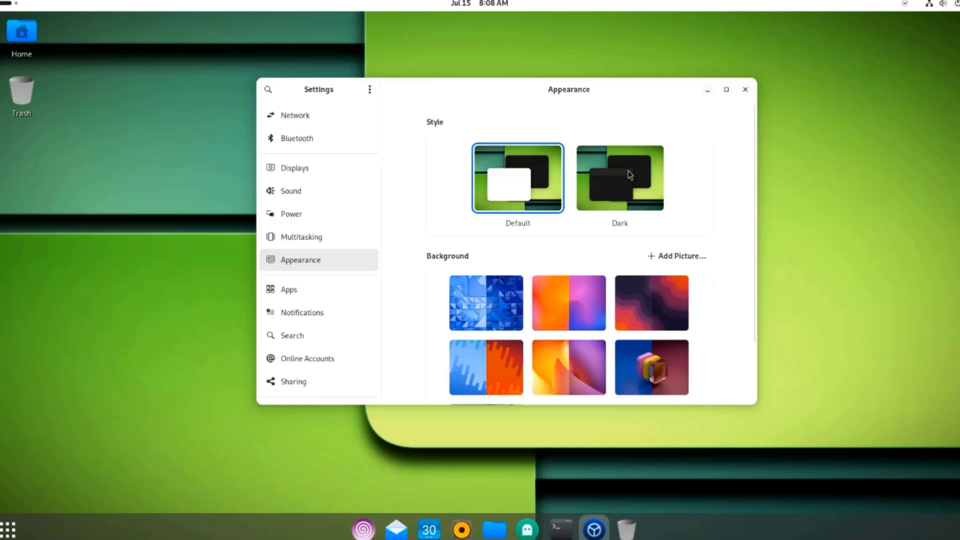
click(629, 174)
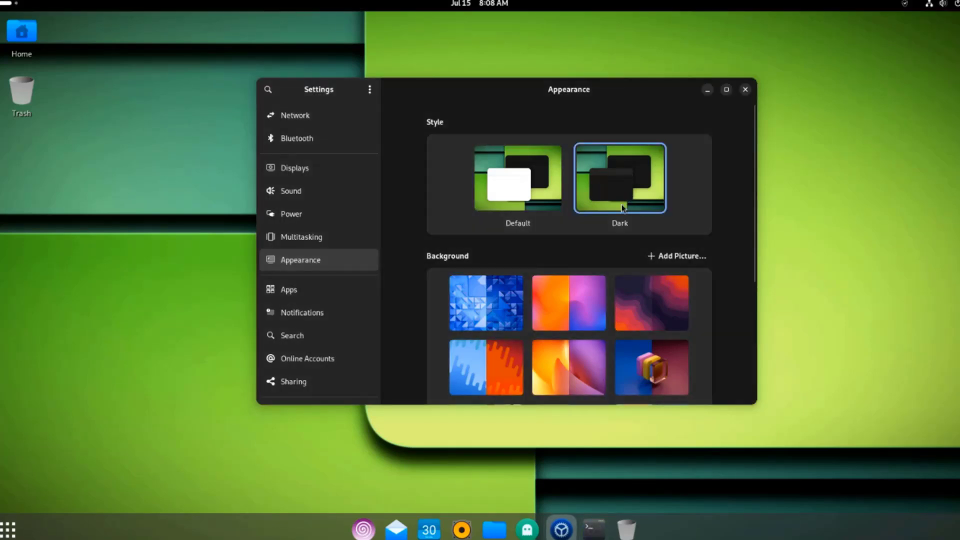
Step: Set the orange-and-blue ring wallpaper as the desktop background and close Settings
scroll(689, 289, down, 5)
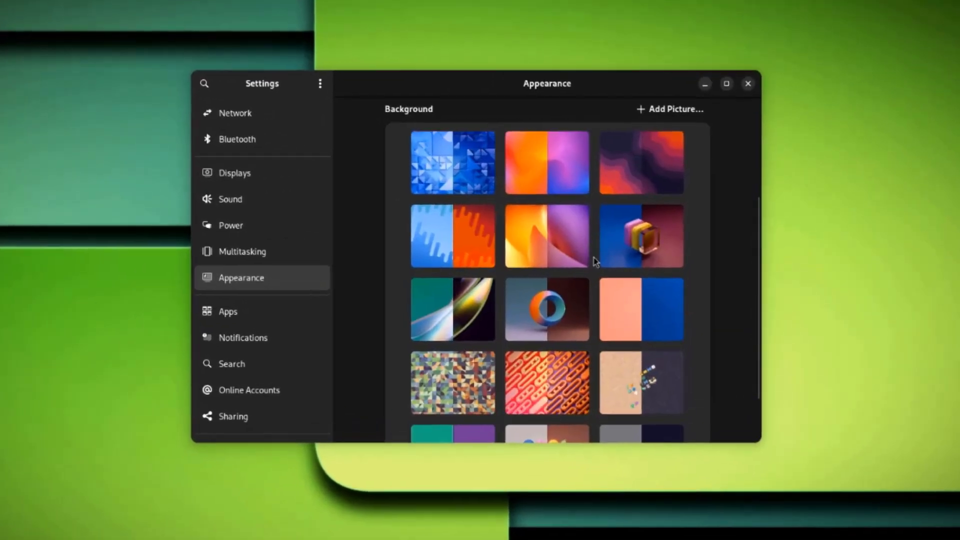
scroll(670, 301, down, 3)
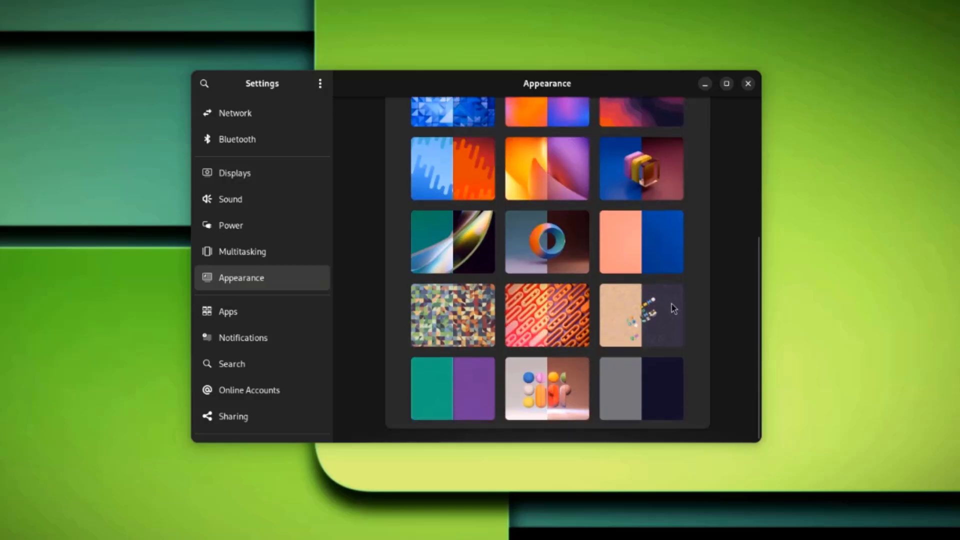
scroll(673, 309, up, 10)
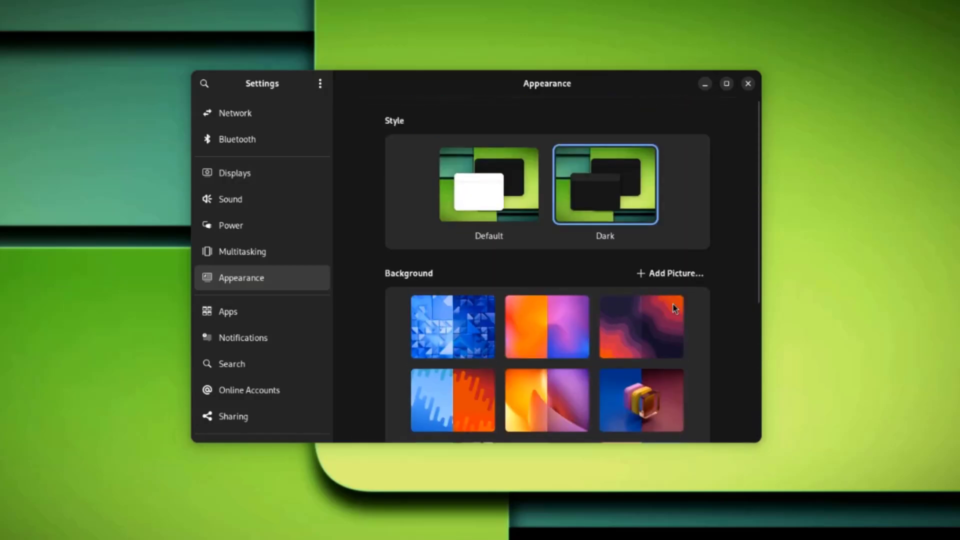
scroll(673, 306, down, 5)
scroll(674, 305, down, 5)
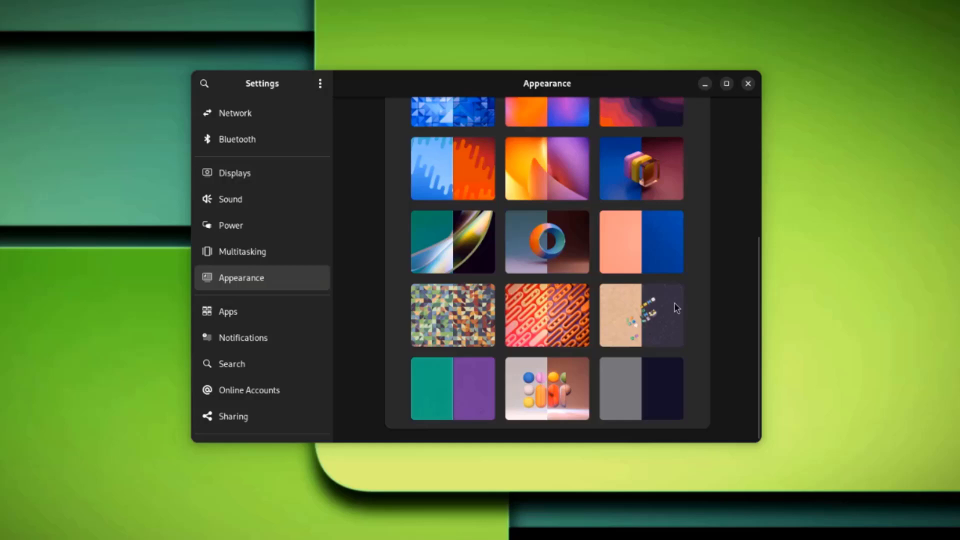
scroll(675, 306, up, 4)
click(568, 326)
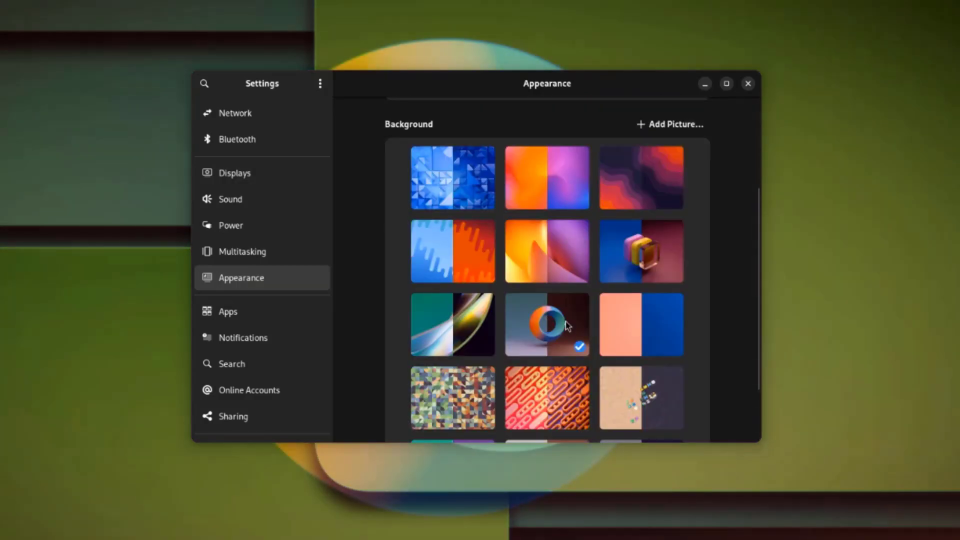
click(748, 83)
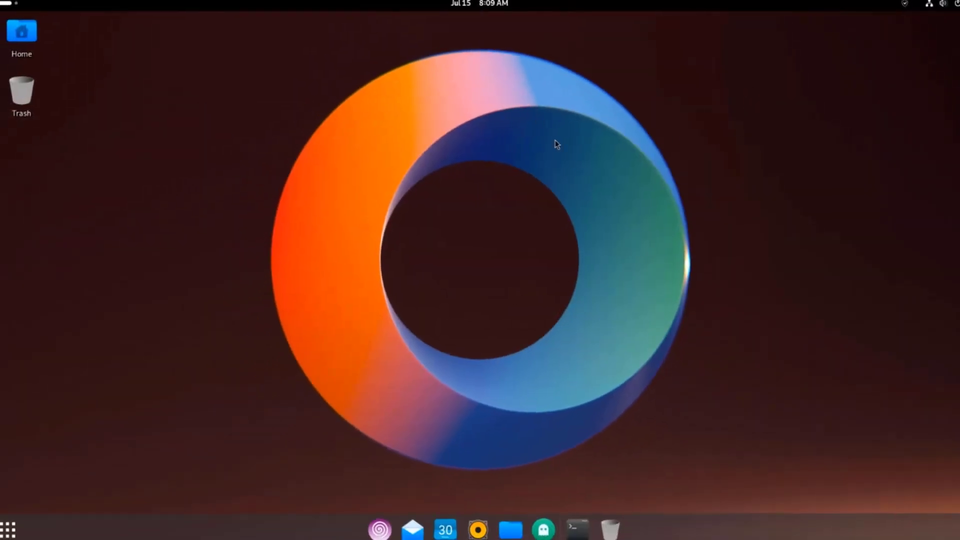
Step: Launch GNOME Boxes from the Activities app grid
click(7, 529)
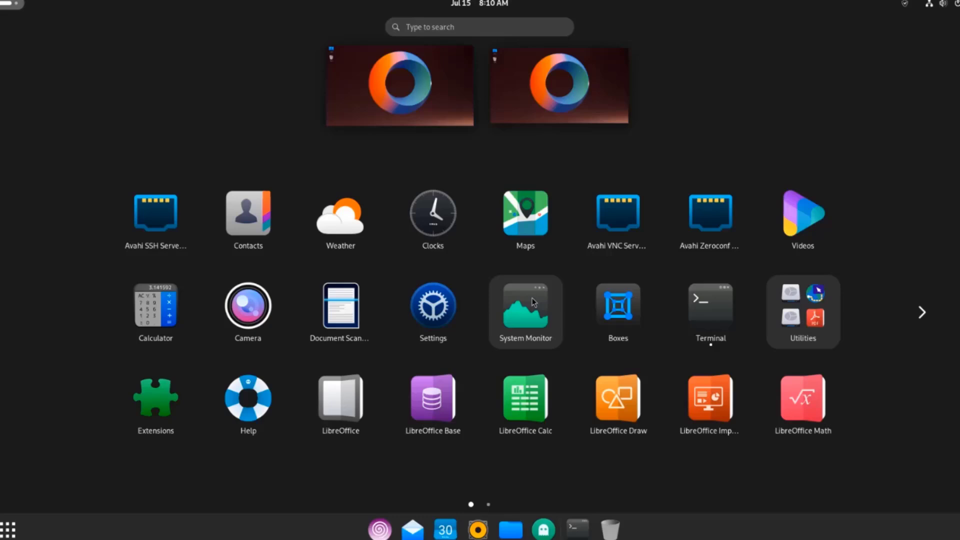
click(618, 309)
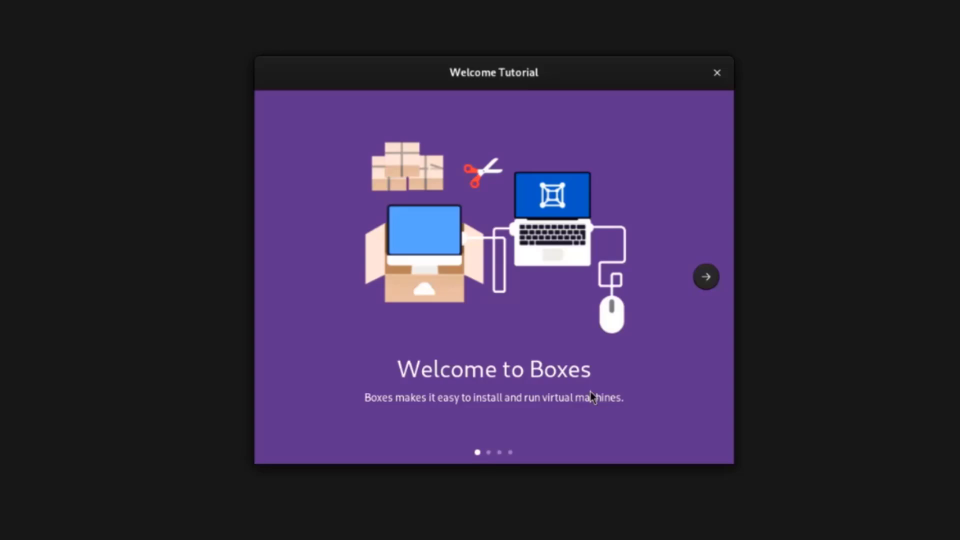
Step: Page through the Boxes welcome tutorial to its final page
click(705, 278)
click(705, 279)
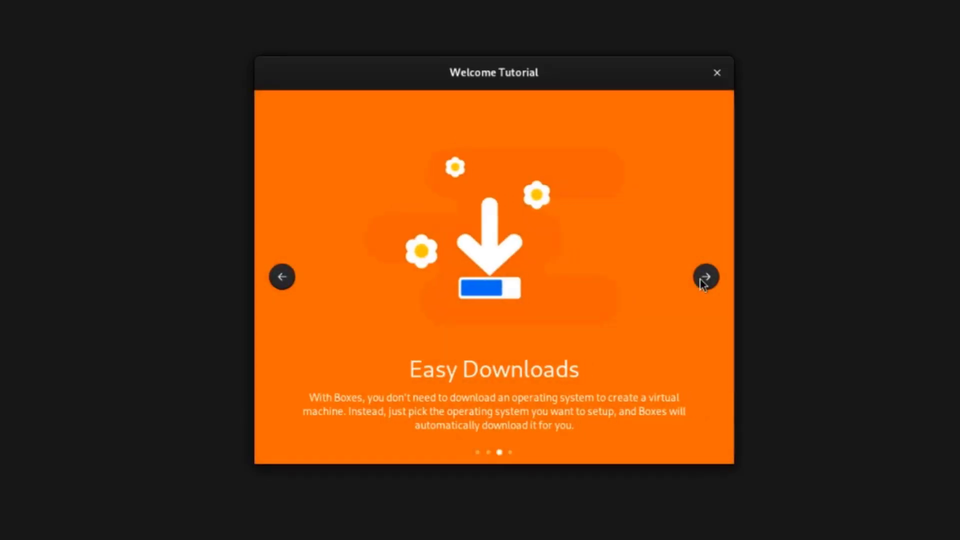
click(705, 278)
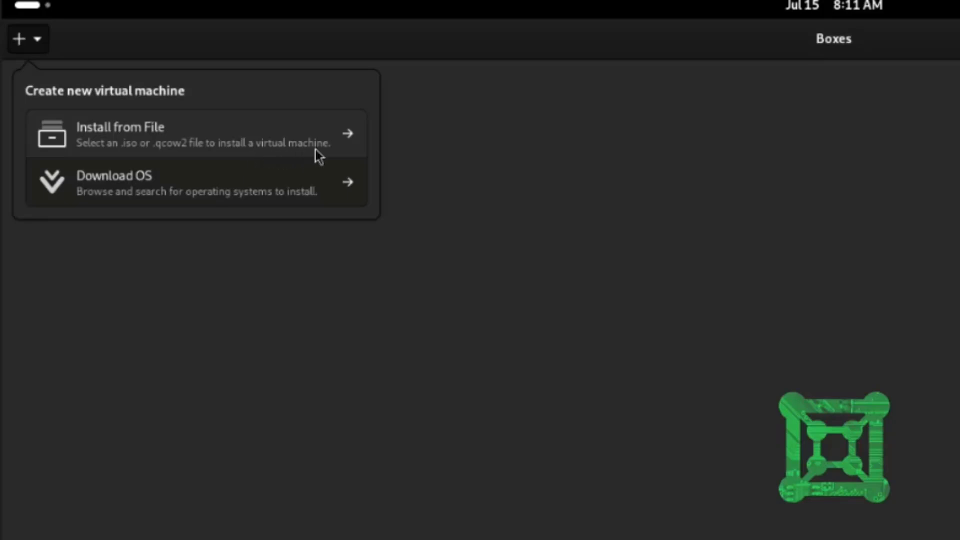
Step: Dismiss the new-VM popover and show About Boxes with version 46.1
key(Escape)
click(845, 11)
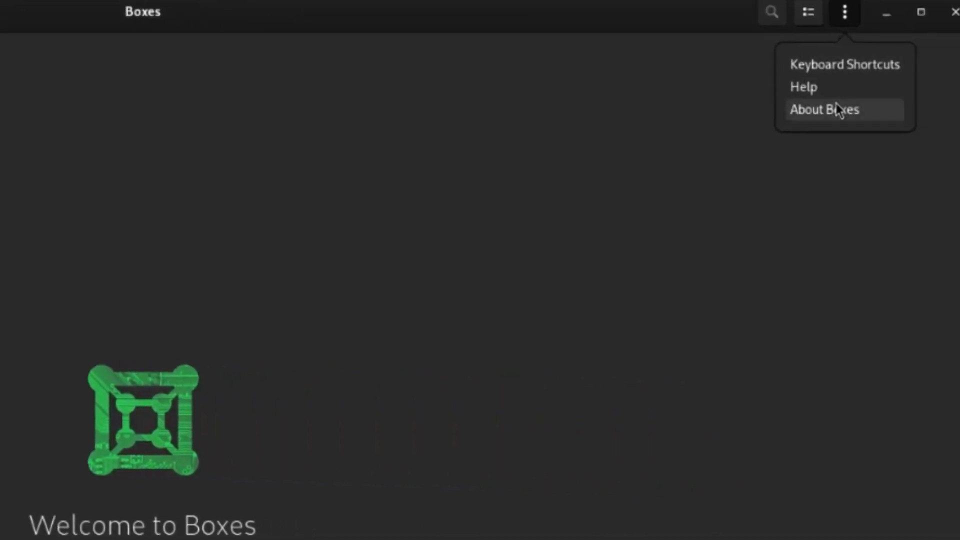
click(838, 109)
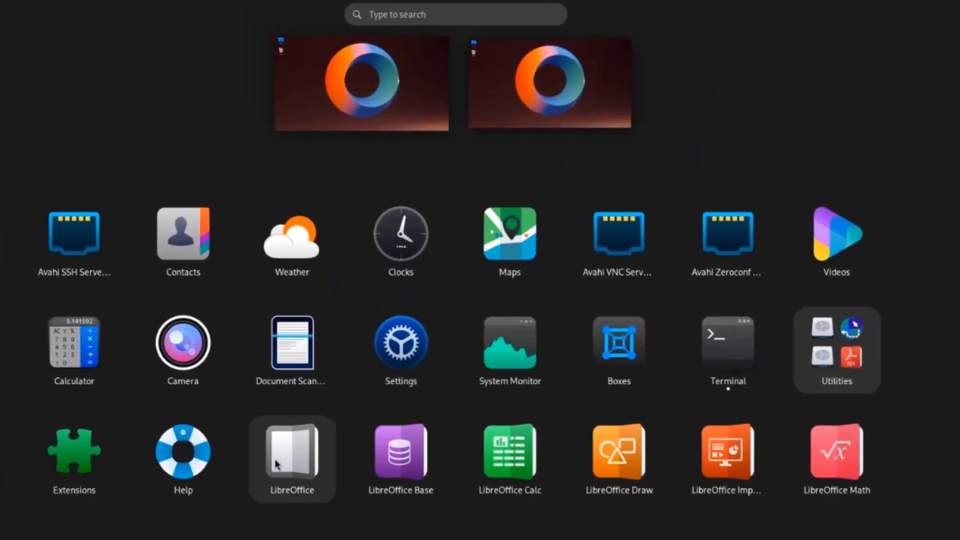
Step: Launch Extensions and scroll through the installed system extensions list
click(70, 473)
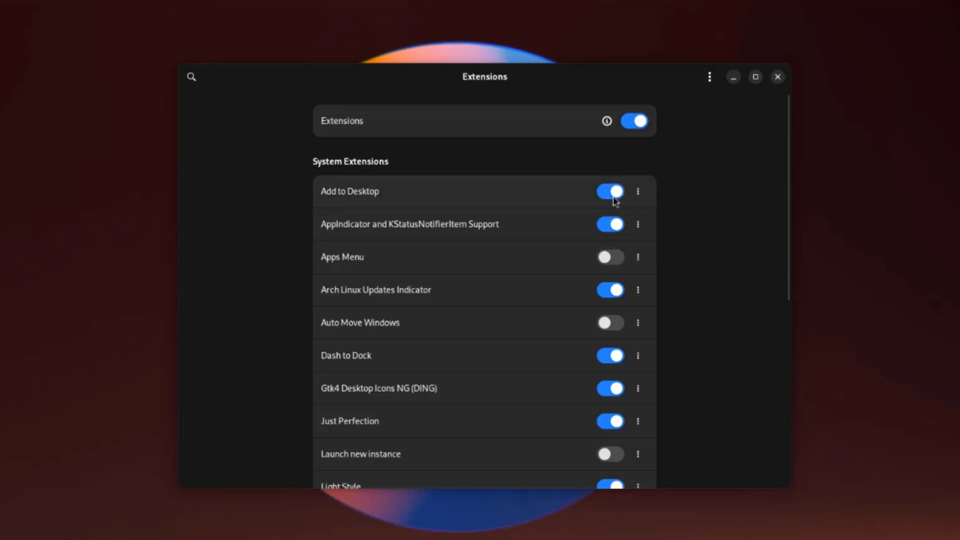
scroll(487, 285, down, 10)
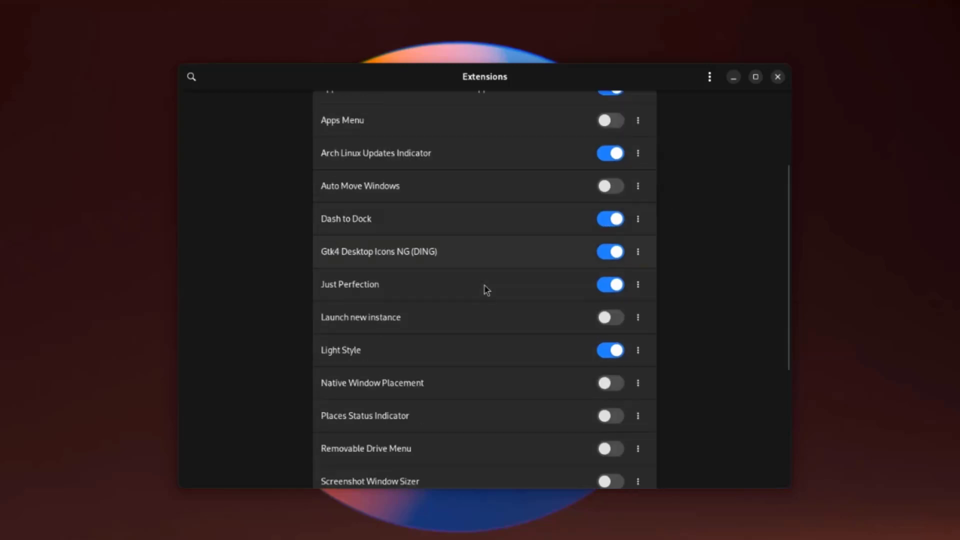
scroll(506, 343, down, 3)
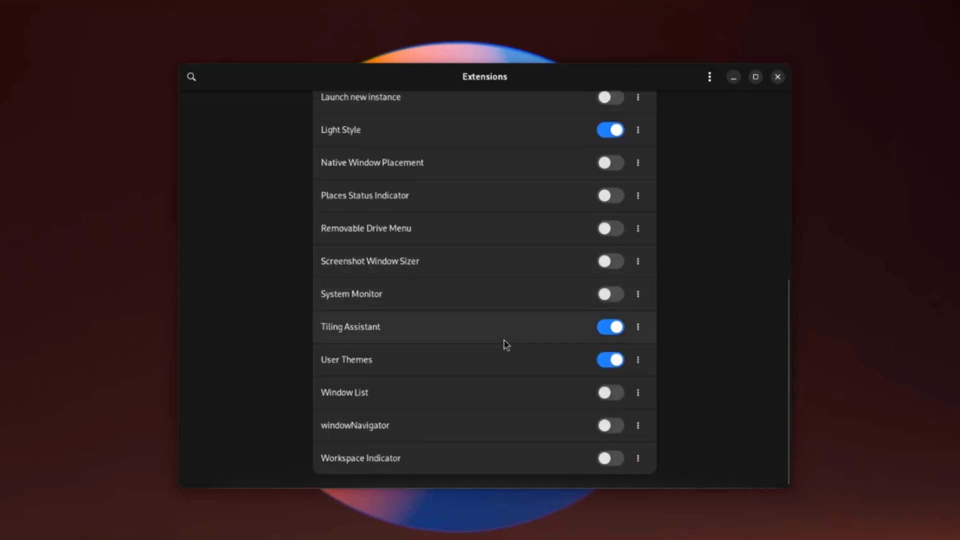
scroll(509, 341, up, 5)
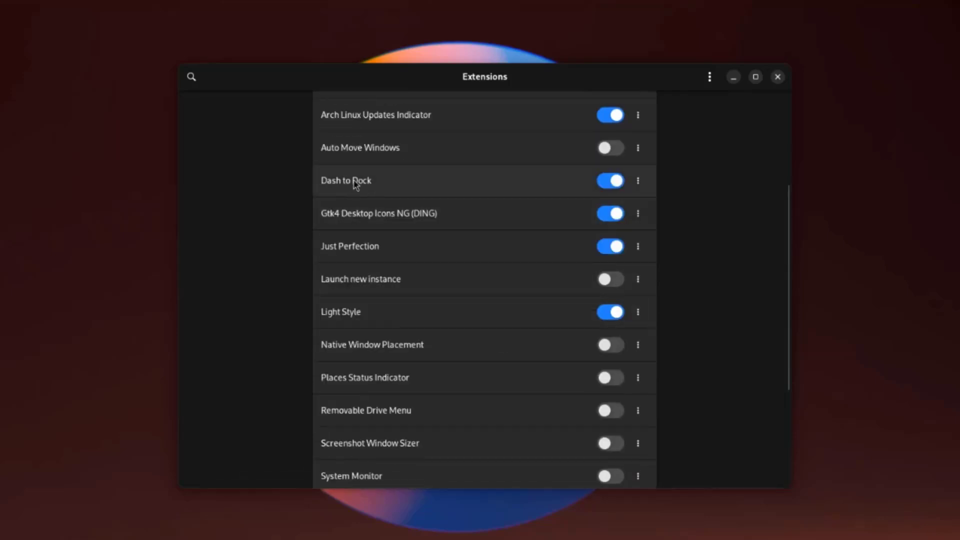
Step: Open Dash to Dock's settings and move the dock left, top, right, then back to bottom
click(638, 183)
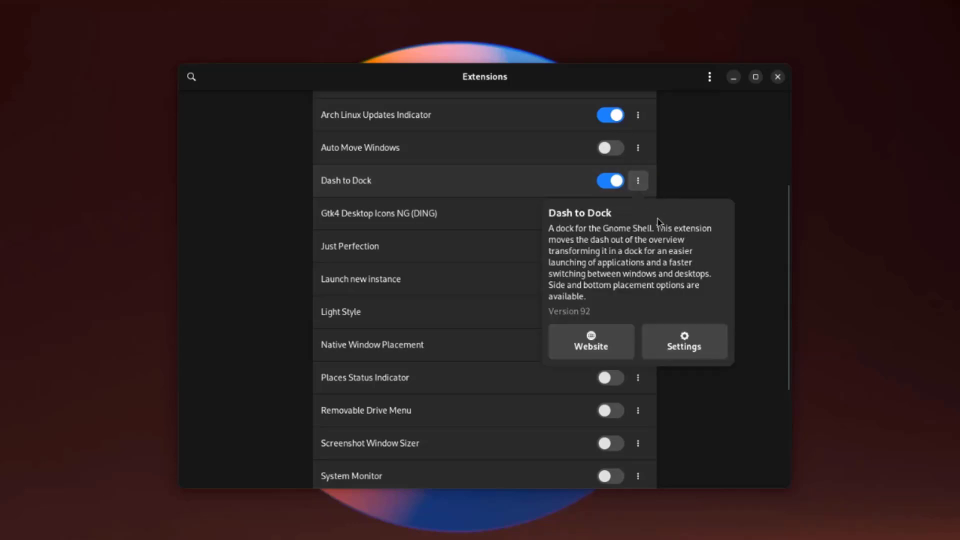
click(687, 347)
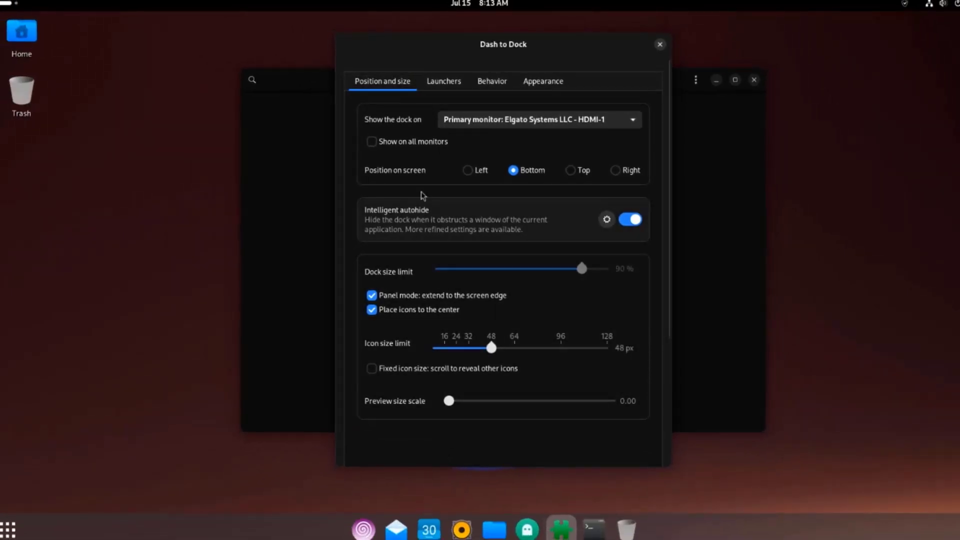
click(468, 171)
click(578, 178)
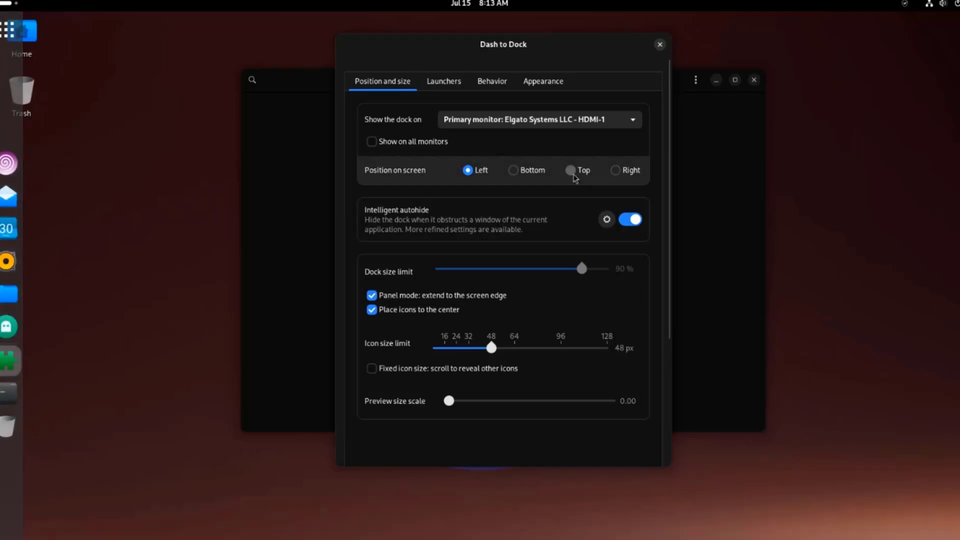
click(616, 171)
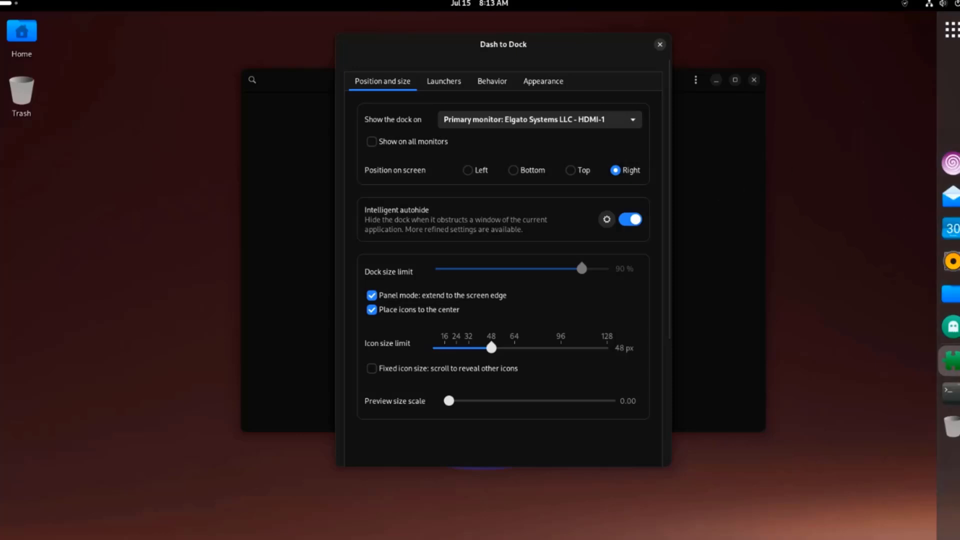
click(513, 172)
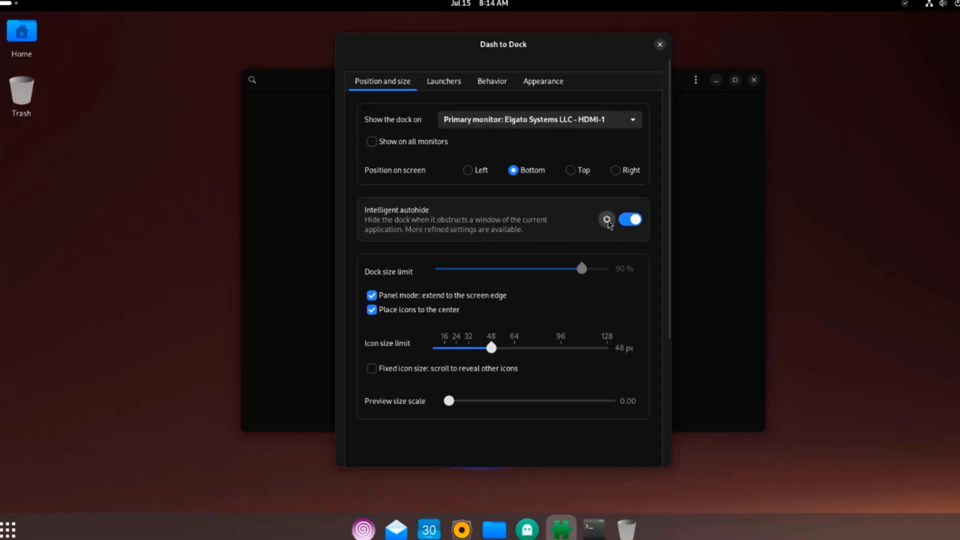
Step: Check the intelligent autohide options, toggle panel mode, and uncheck centred dock icons
click(607, 220)
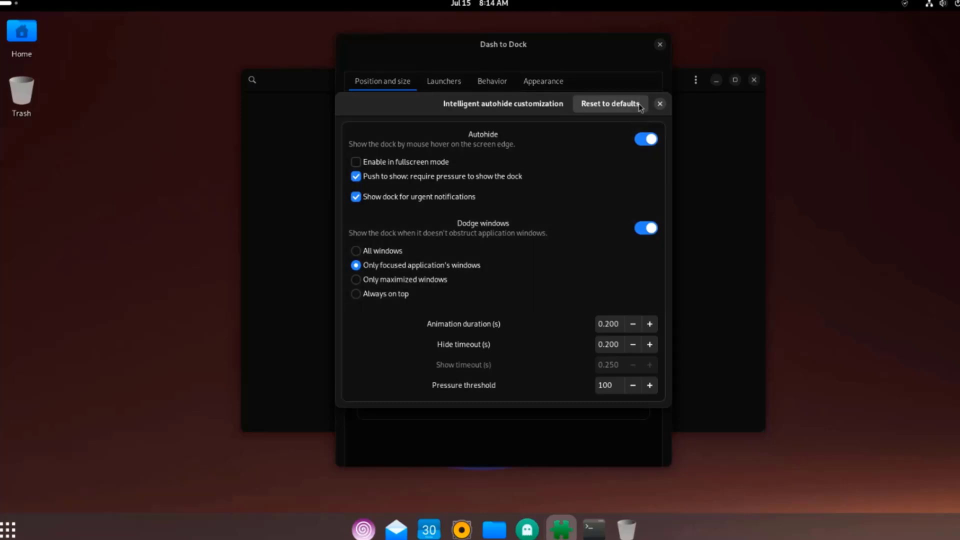
click(661, 104)
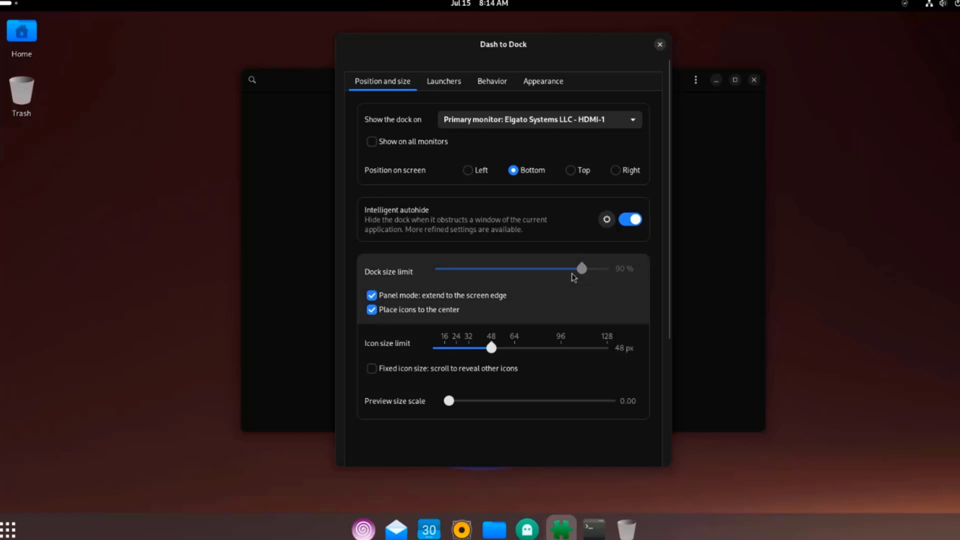
click(372, 296)
click(372, 297)
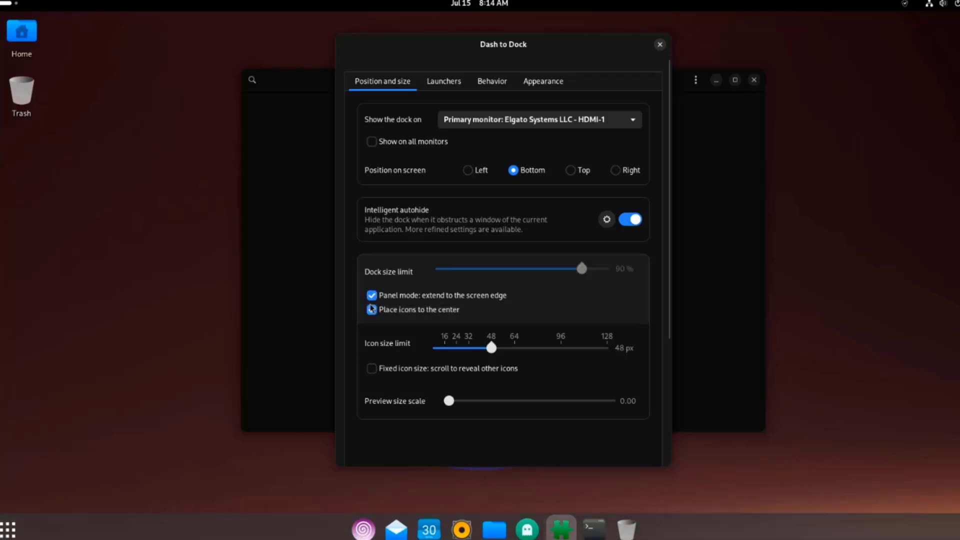
click(371, 311)
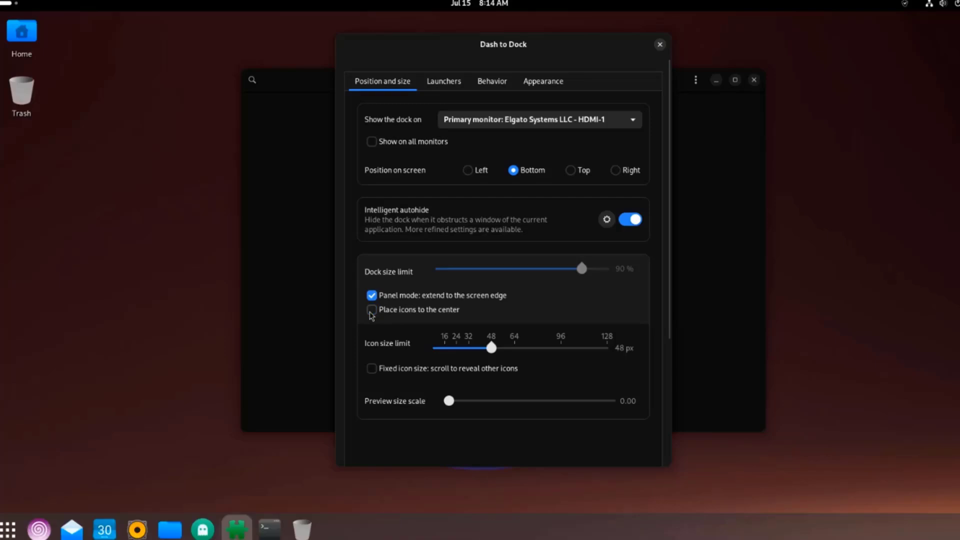
click(371, 312)
Step: Re-enable centred dock icons and look through the Launchers and Behavior pages
click(371, 311)
click(441, 84)
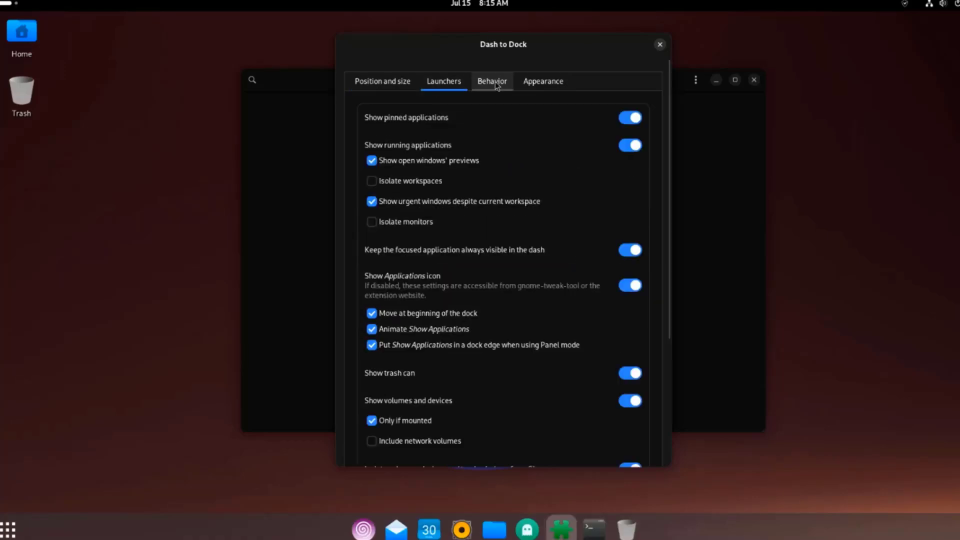
click(492, 82)
Step: On the Appearance page, drag the dash opacity to 100%, then down to 0%
click(535, 84)
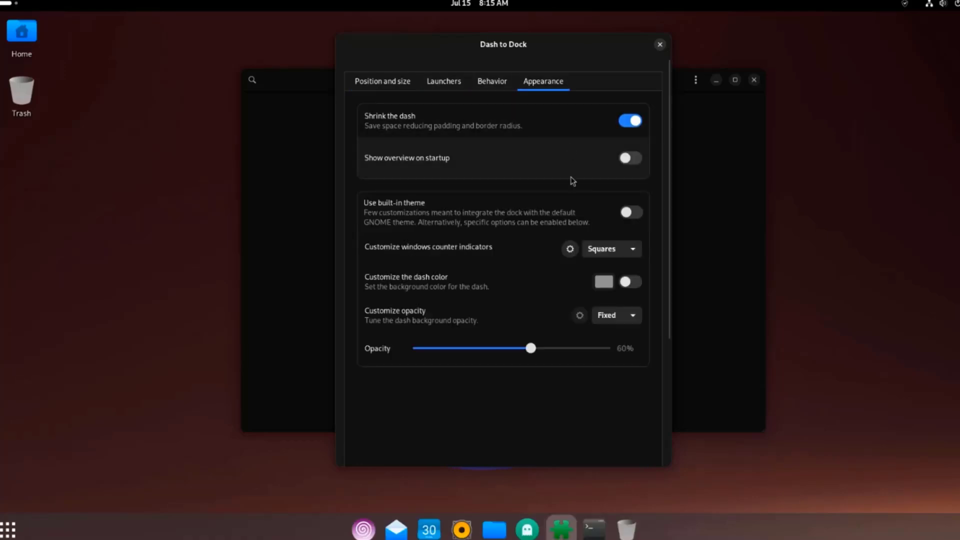
drag(531, 348, 631, 339)
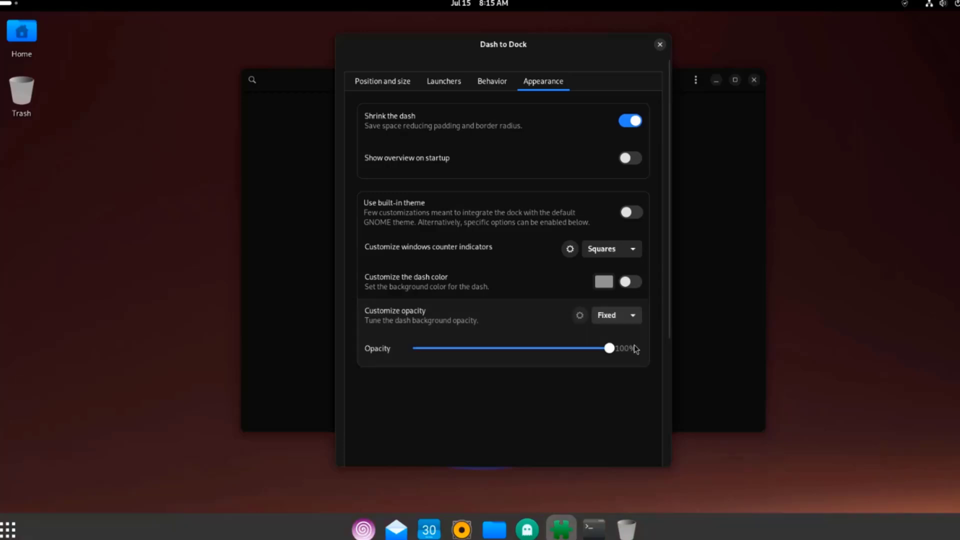
drag(610, 350, 412, 351)
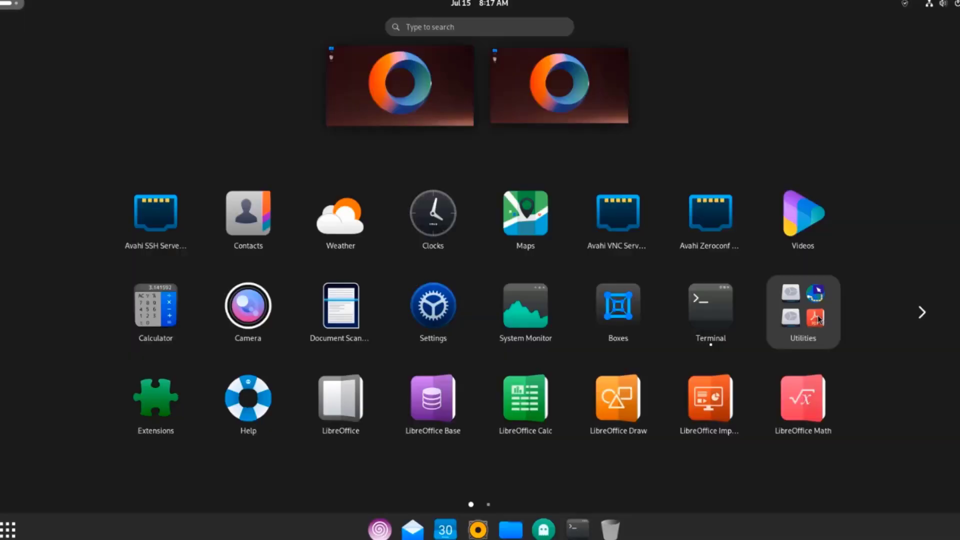
Step: Peek into the Utilities folder, then launch LibreOffice Writer from the app grid's second page
click(818, 319)
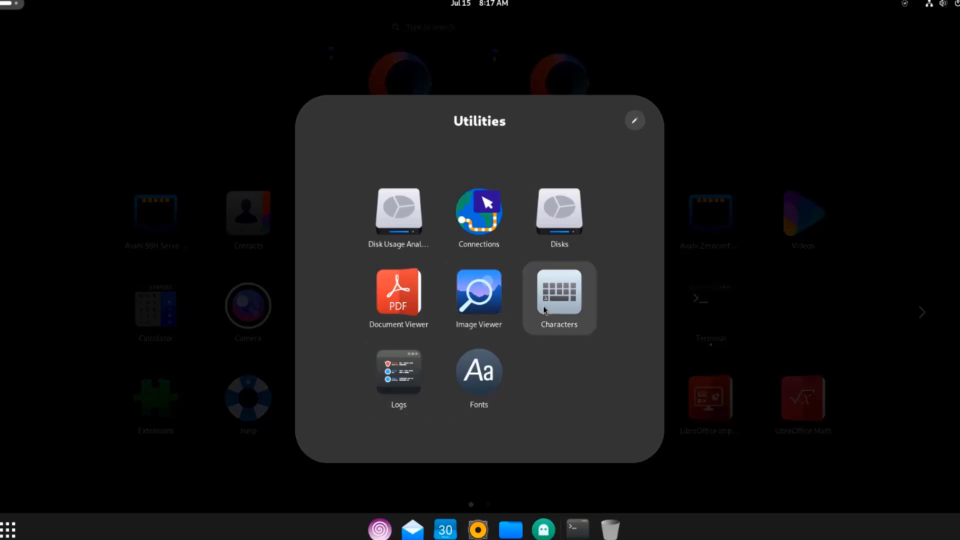
click(919, 317)
click(922, 313)
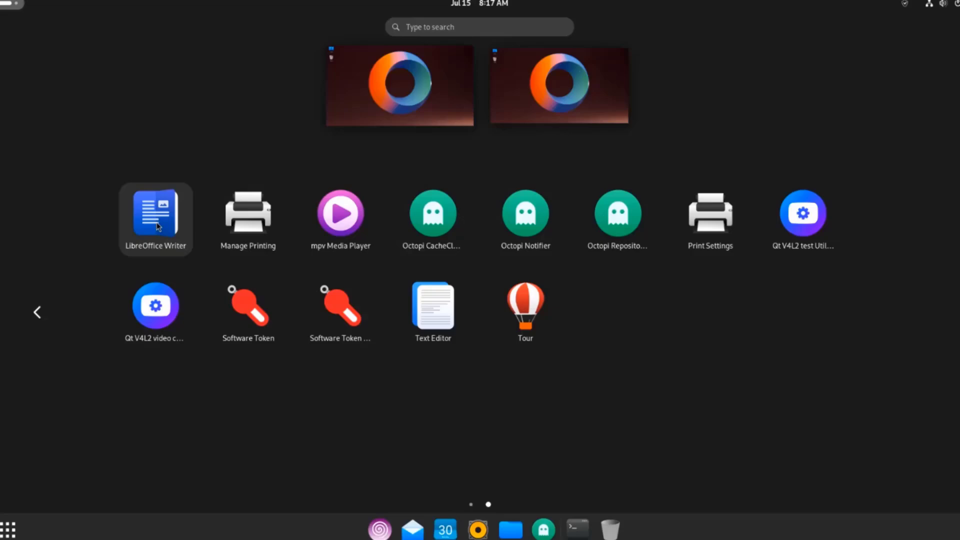
click(157, 226)
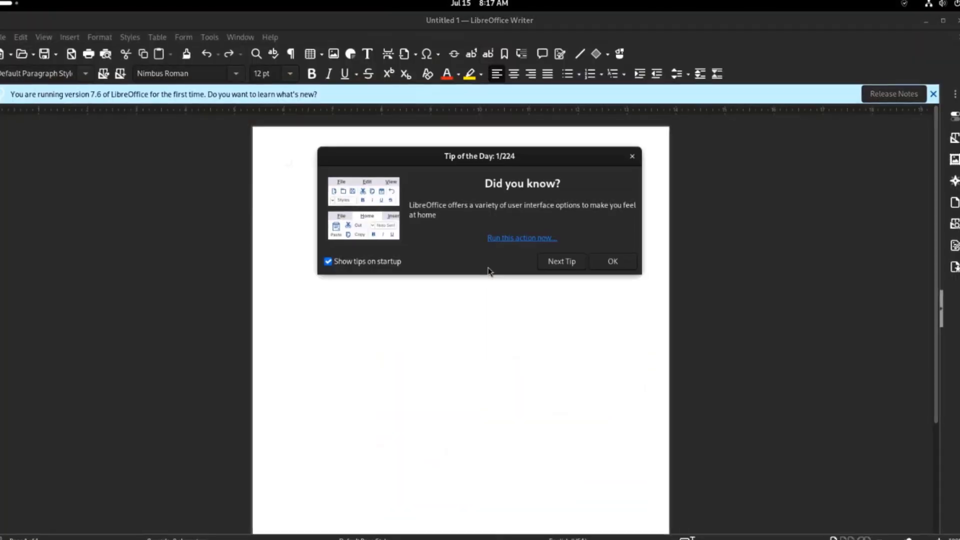
Step: Dismiss Writer's Tip of the Day, browse its menus, and open the calendar panel
key(Escape)
click(4, 39)
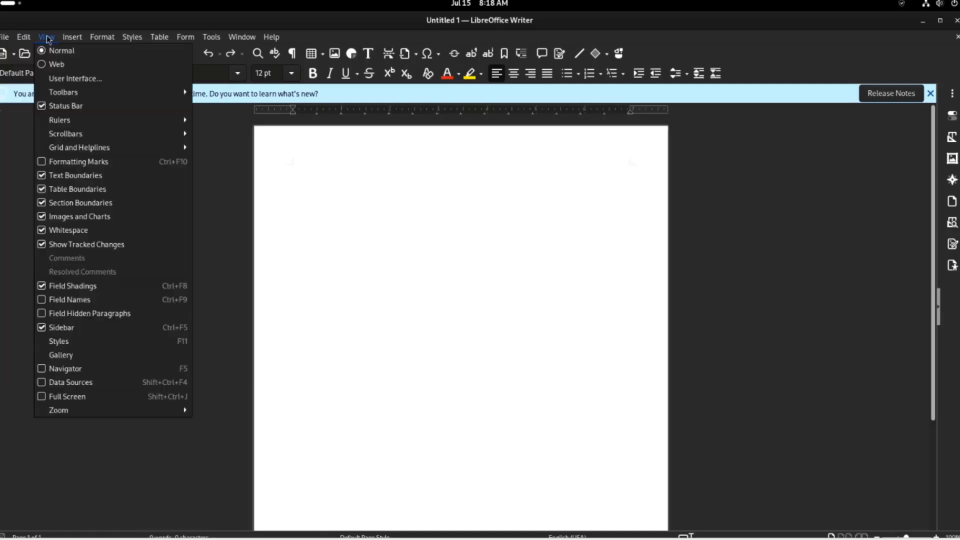
mouse_move(163, 43)
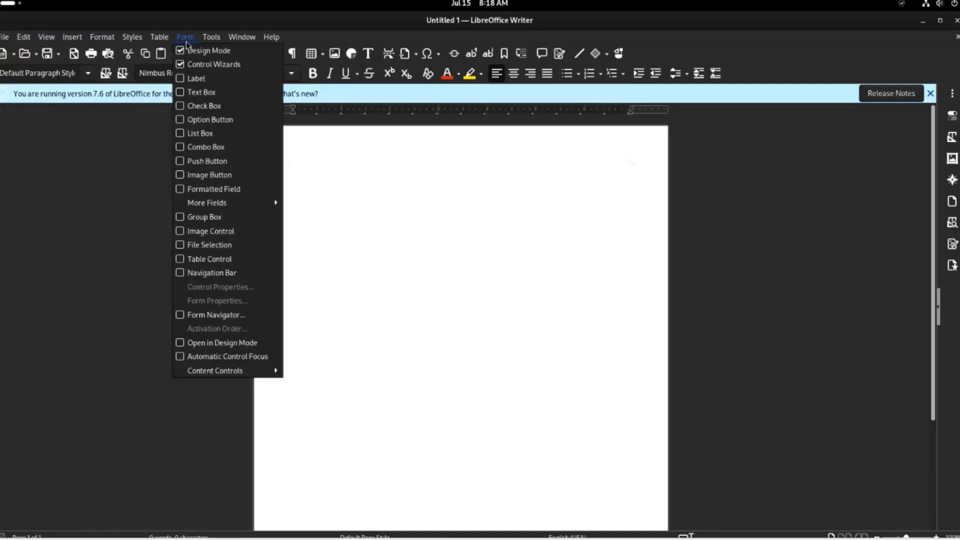
click(493, 3)
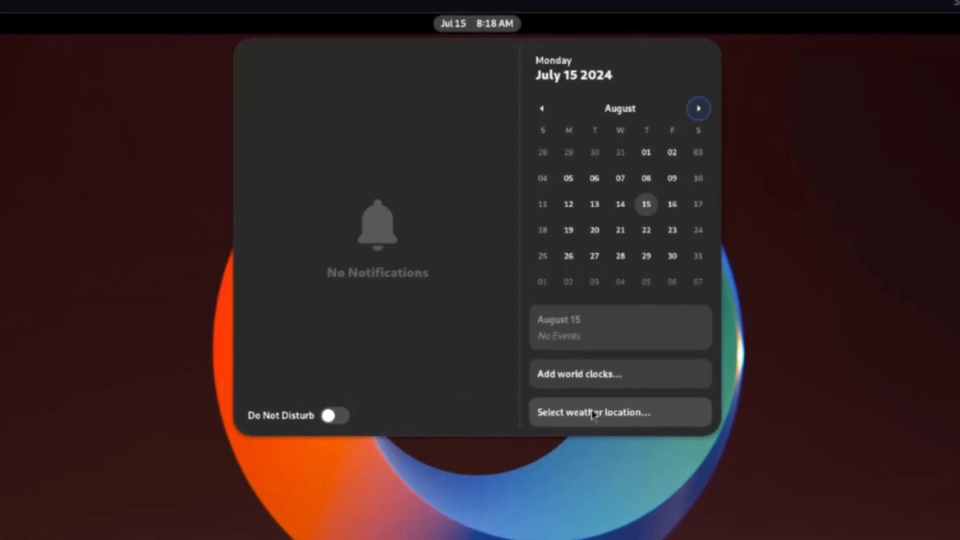
Step: Set Weather to New York City, Central Park via a 'new york' search, and turn on Night Light
click(592, 410)
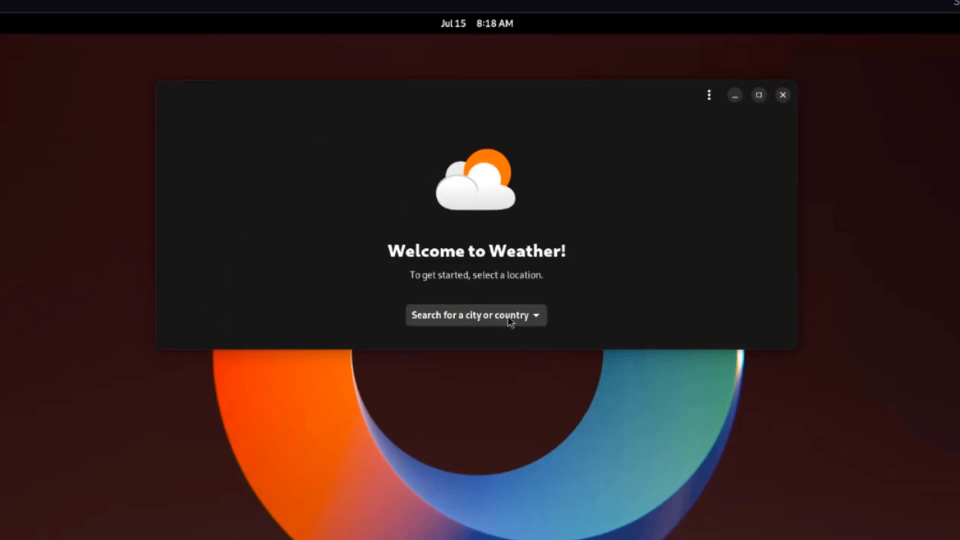
click(514, 319)
text(new york)
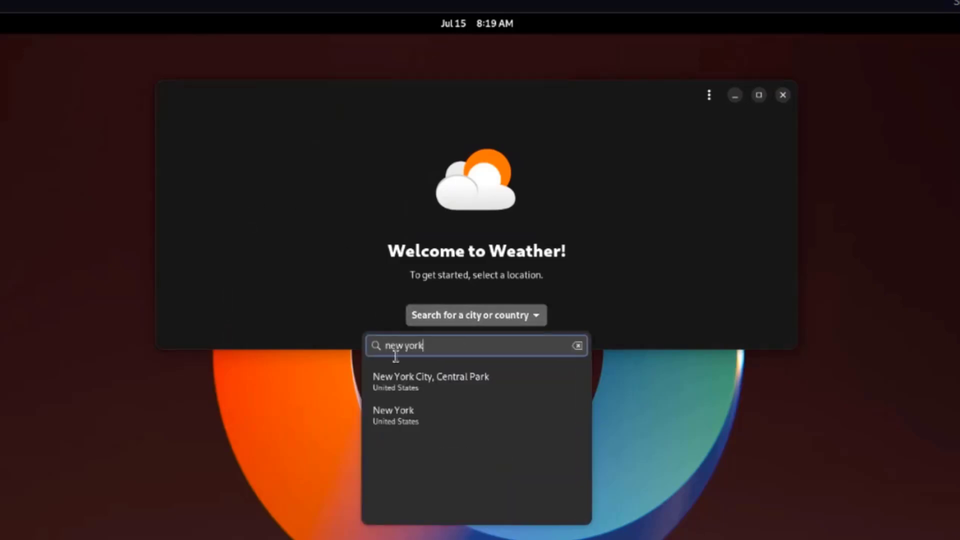
click(406, 380)
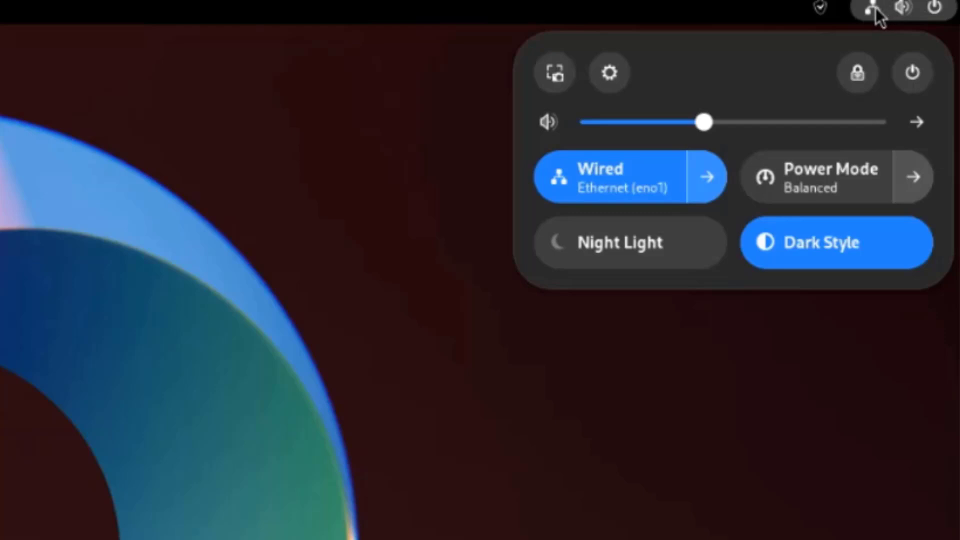
click(655, 239)
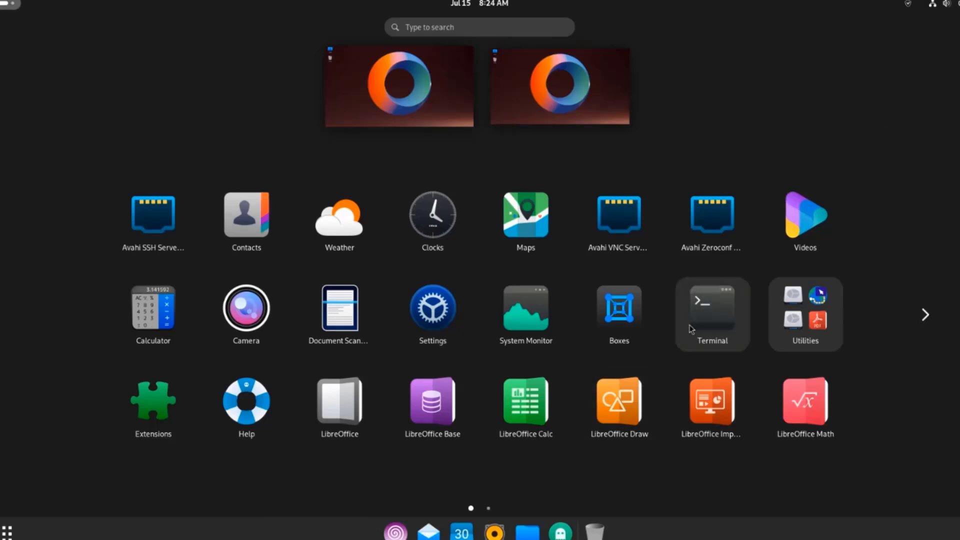
Step: Add Terminal from the app grid to the dock's favourites and launch a Terminal window from it
drag(698, 315, 412, 534)
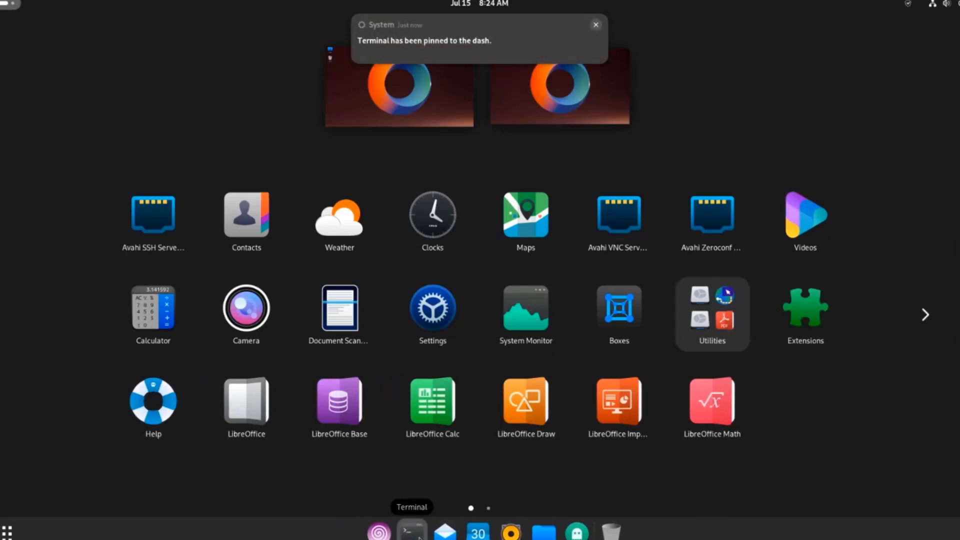
click(411, 534)
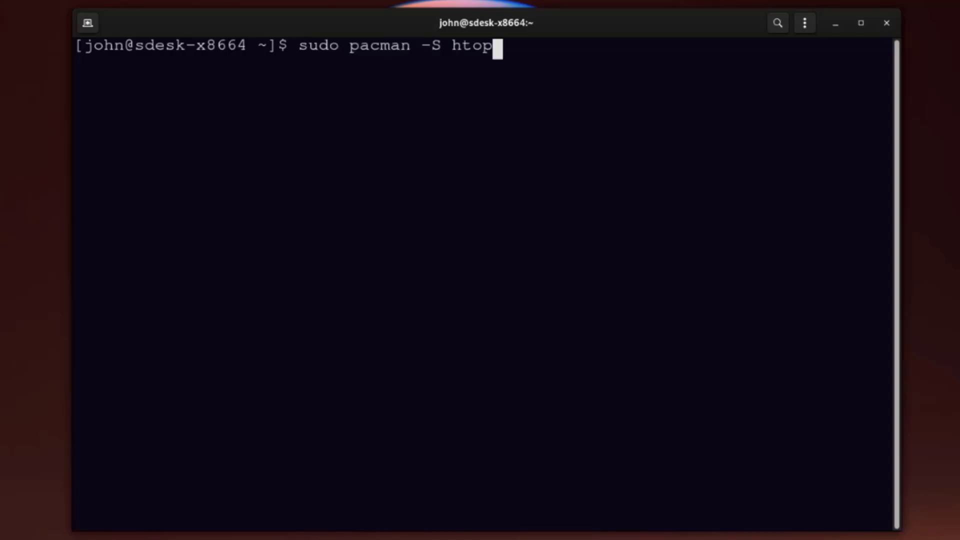
Step: Run sudo pacman -S htop, enter the administrator password and confirm with y to install htop 3.3.0
key(Return)
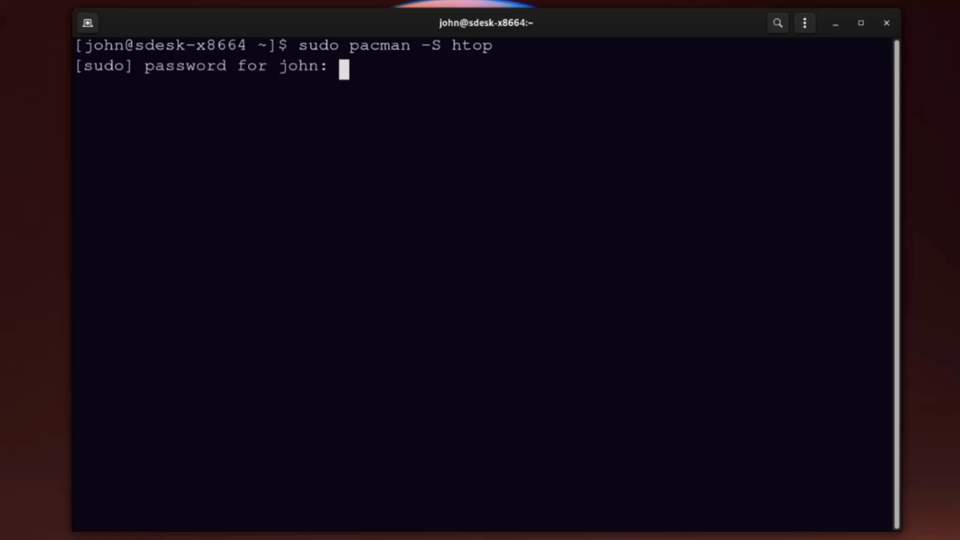
key(Return)
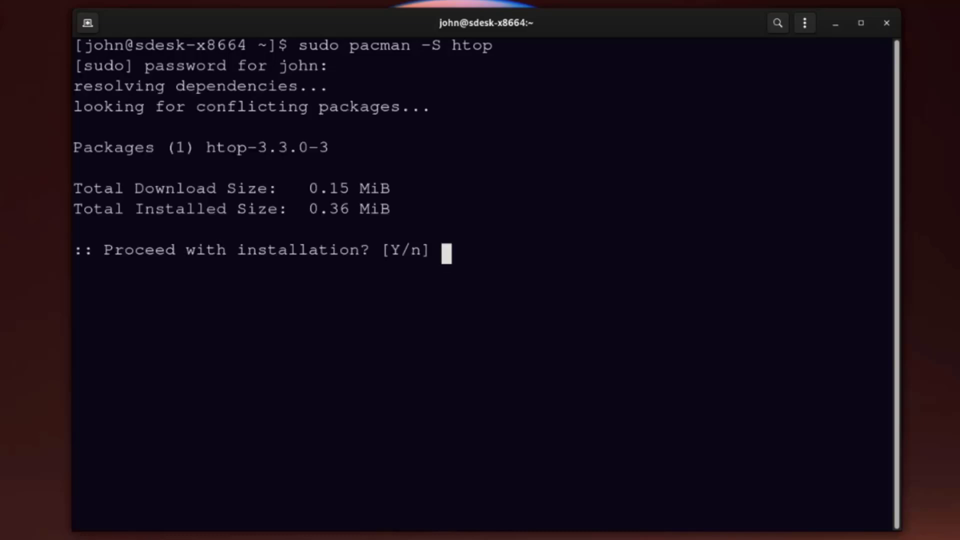
text(y)
key(Return)
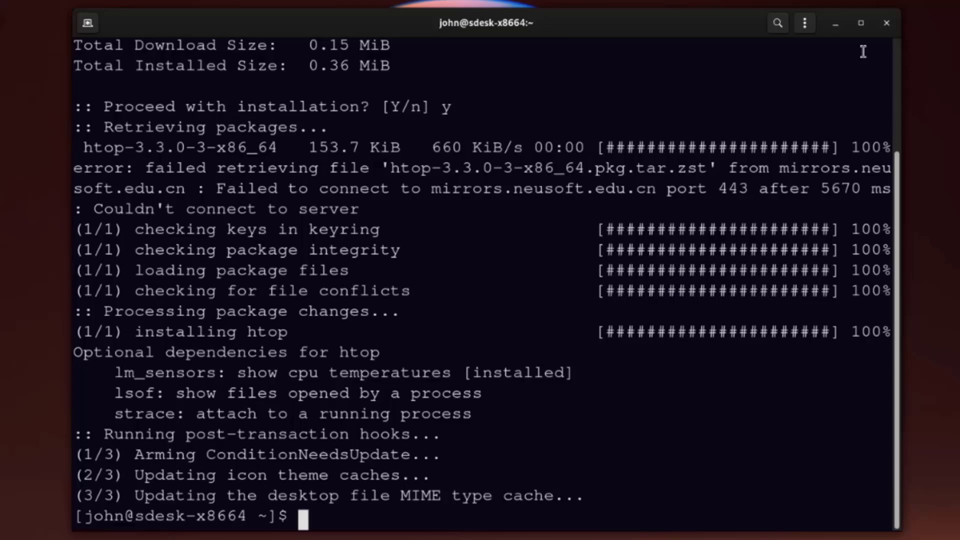
Step: Close Terminal, launch Htop from the second app-grid page, then quit it with q
click(878, 30)
key(super+a)
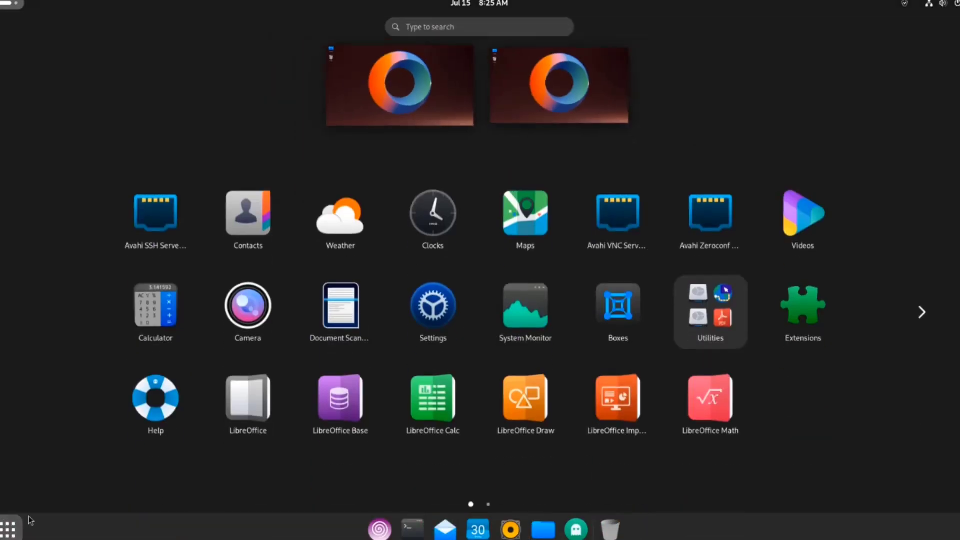
click(933, 321)
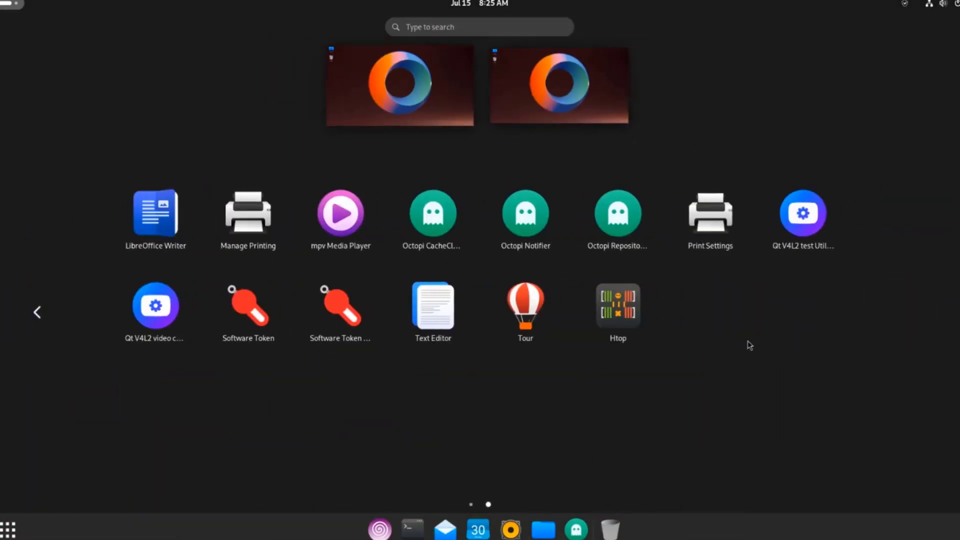
click(618, 313)
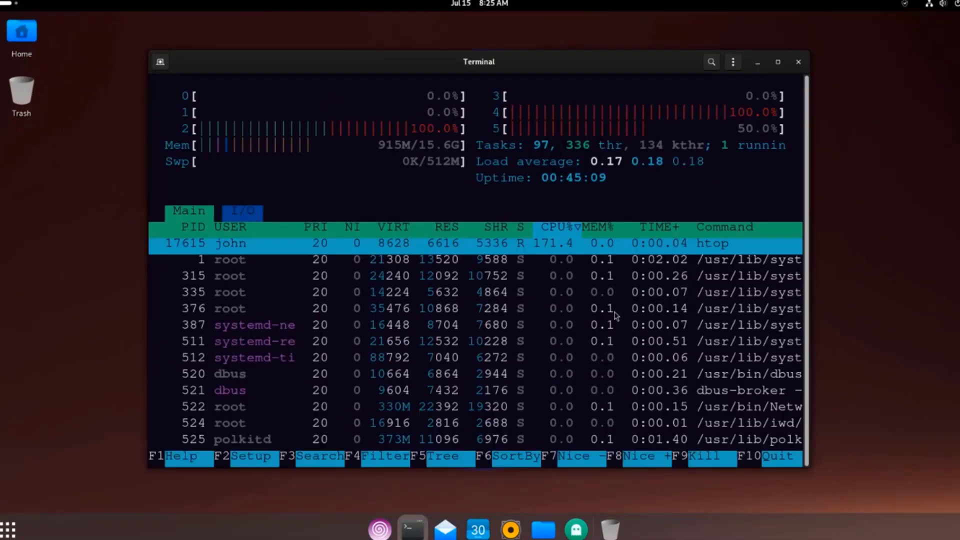
key(q)
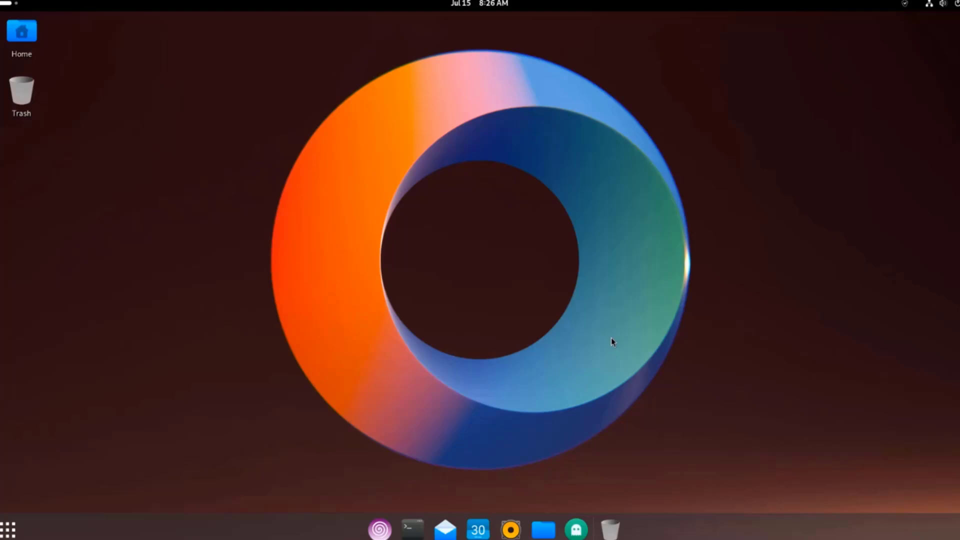
Step: Open a new terminal and list every installed package with pacman -Qq
key(ctrl+alt+t)
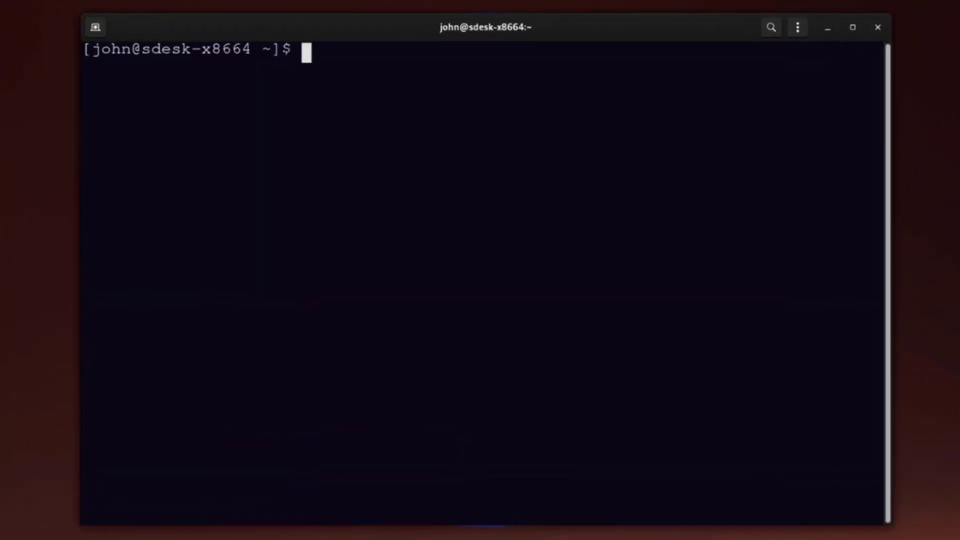
text(pacman -Qq)
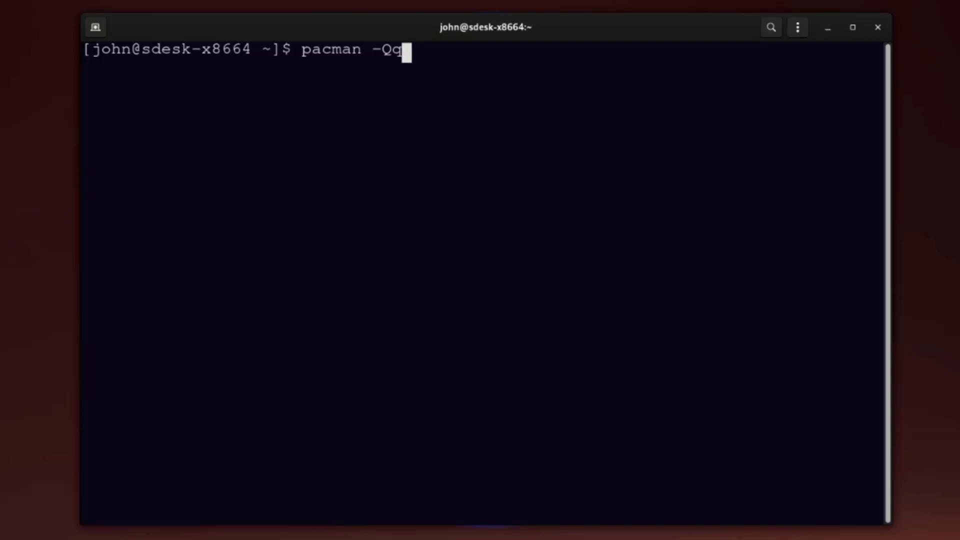
key(Return)
drag(888, 513, 850, 377)
key(shift+End)
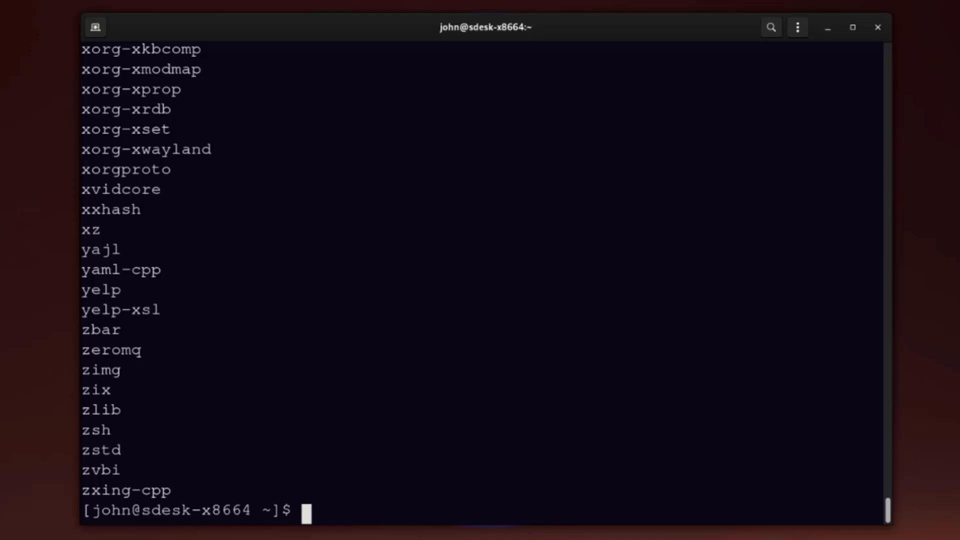
Step: Count the installed packages with pacman -Qq | wc -l (1119), then clear the screen
text(pacman -Qq | )
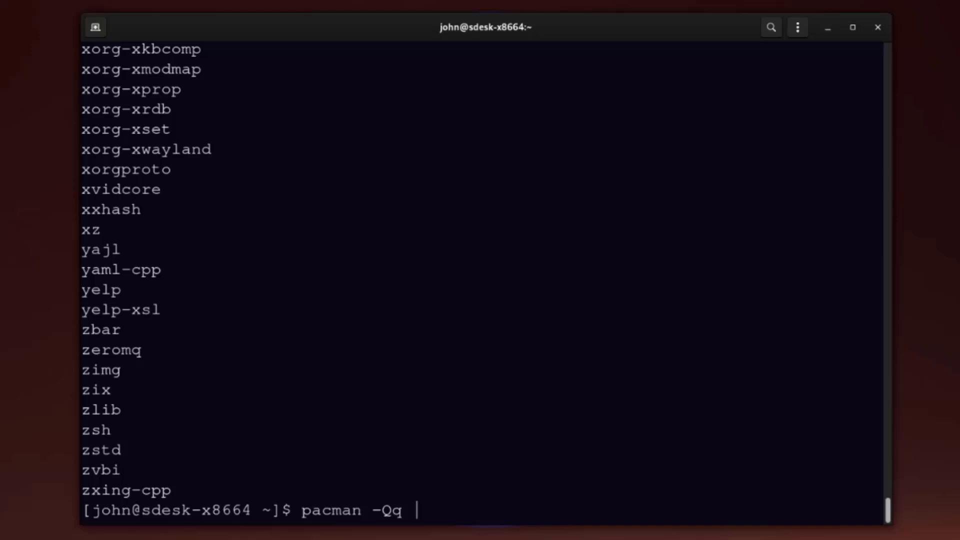
text(wc -l)
key(Return)
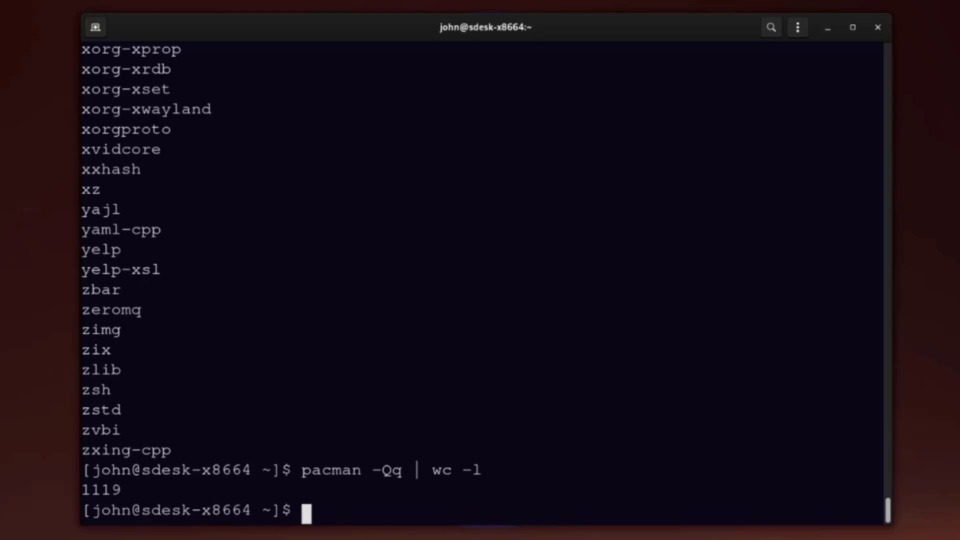
key(ctrl+l)
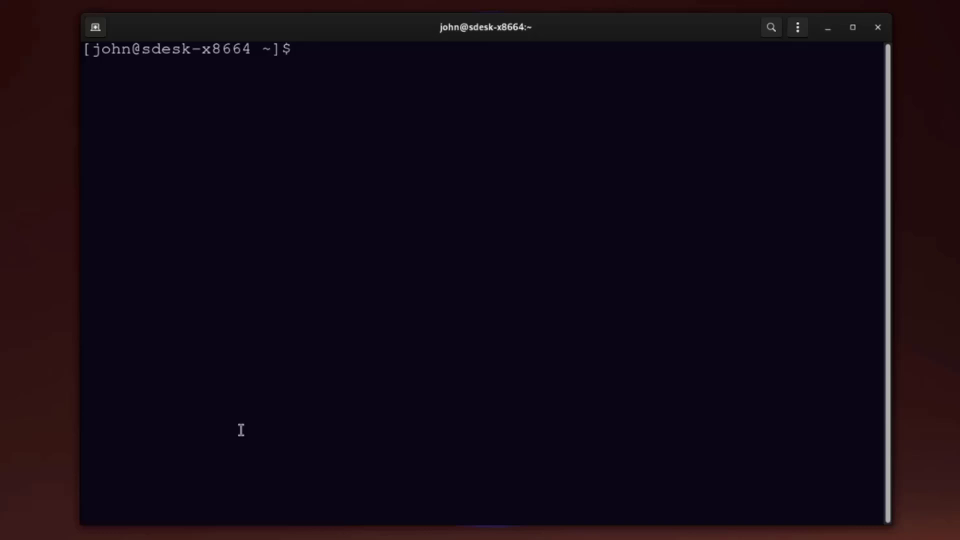
Step: Install vlc 3.0.21-1 with sudo pacman -S vlc, then bring up the app grid's second page
text(sudo pacman -S vlc)
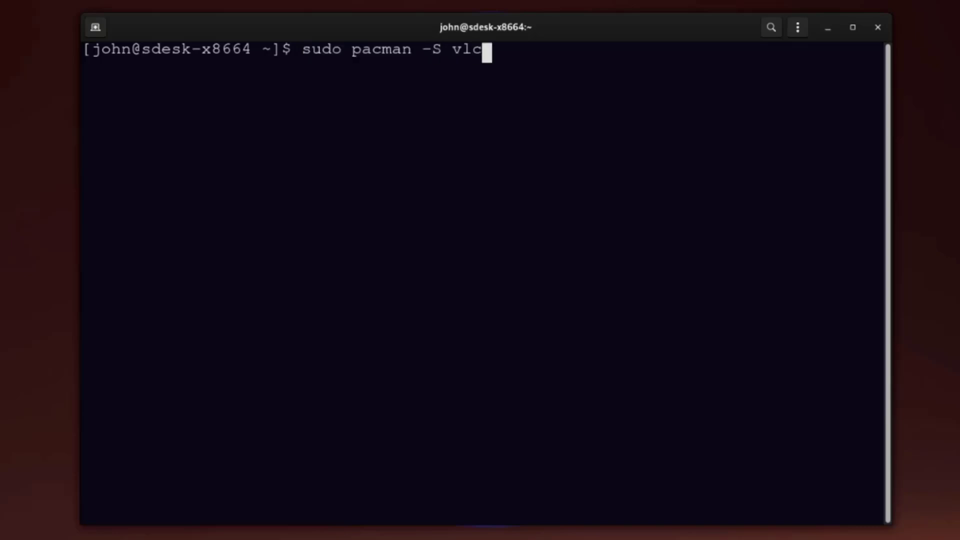
key(Return)
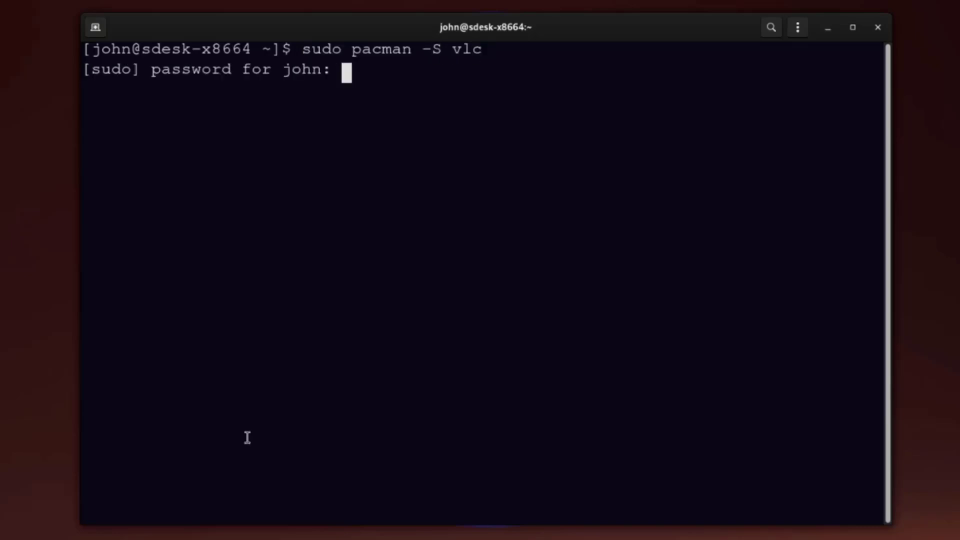
key(Return)
text(y)
key(Return)
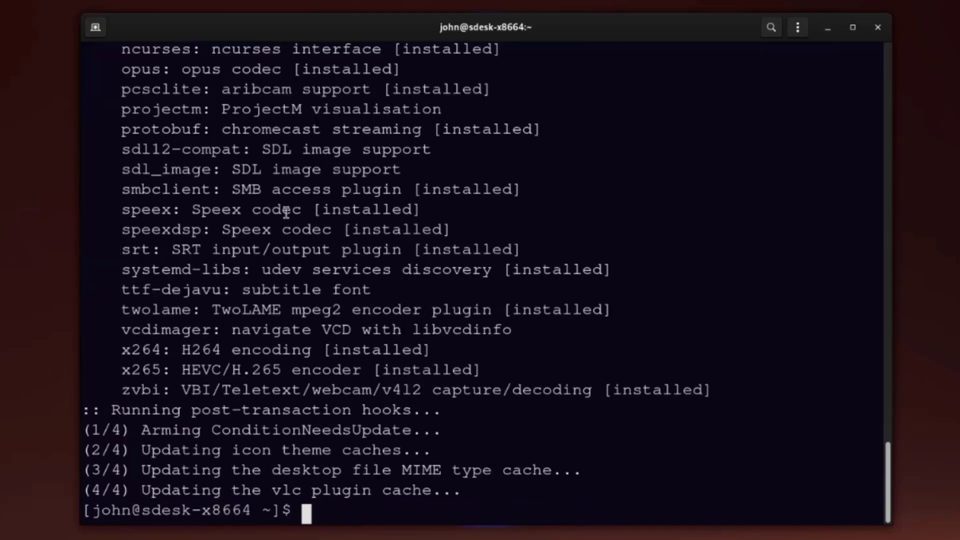
key(super+a)
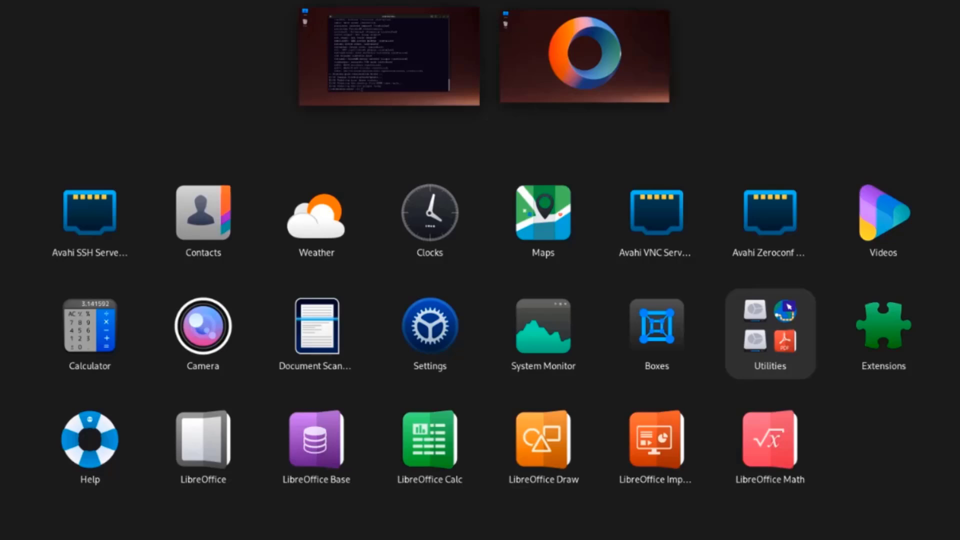
scroll(480, 325, down, 1)
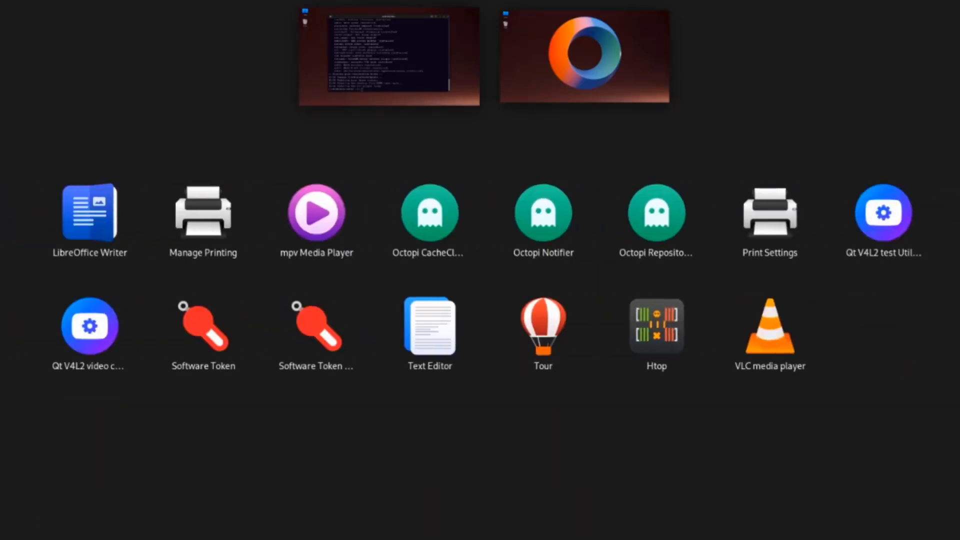
Step: Launch VLC and accept its privacy notice, then check System Monitor's Resources and File Systems views
click(751, 332)
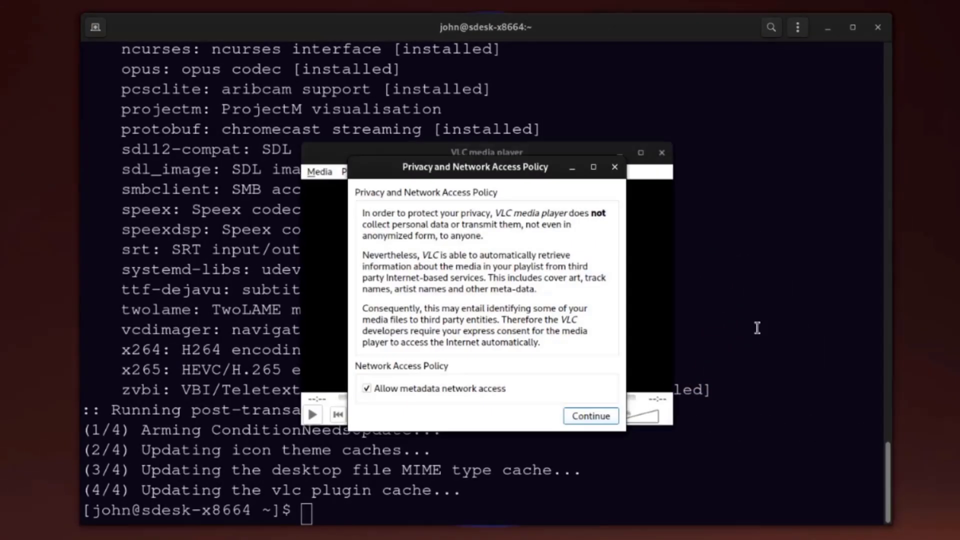
click(607, 414)
key(super+a)
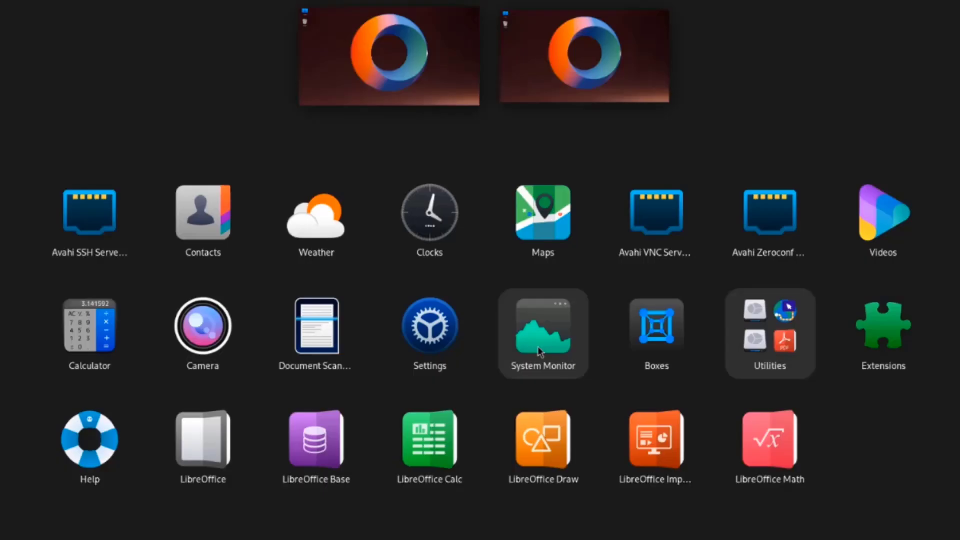
click(542, 340)
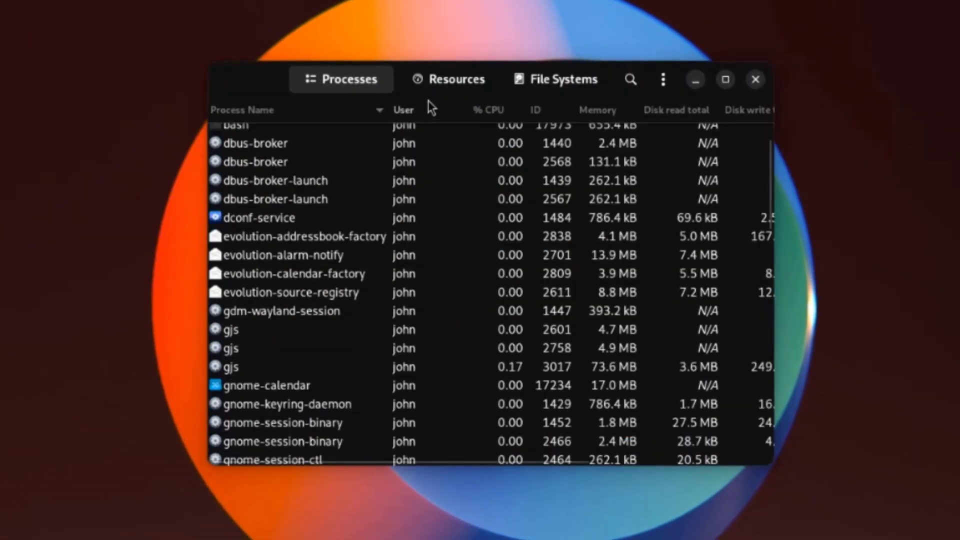
click(434, 81)
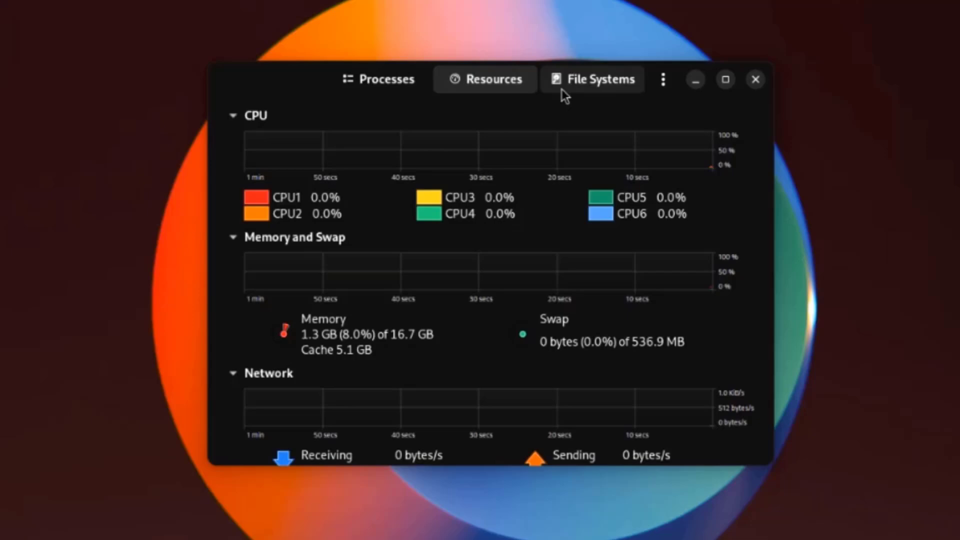
click(575, 90)
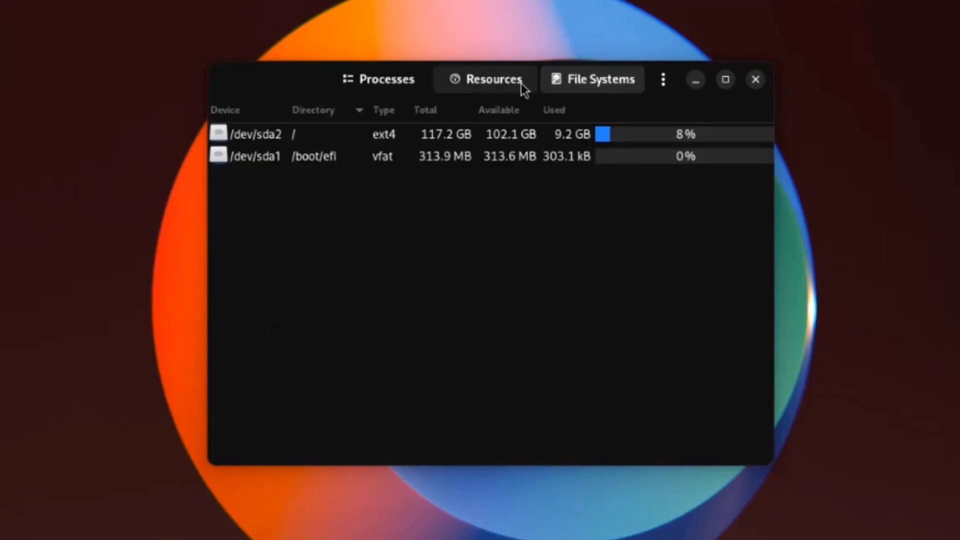
click(521, 83)
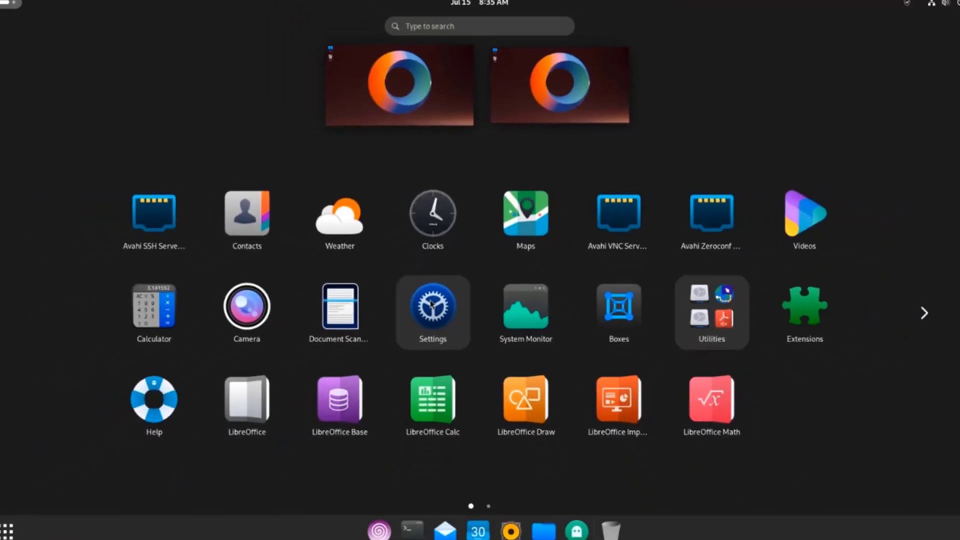
Step: In Settings' Network page, start a WireGuard VPN, browse its WireGuard, IPv4, IPv6 and Details tabs, then cancel
click(432, 303)
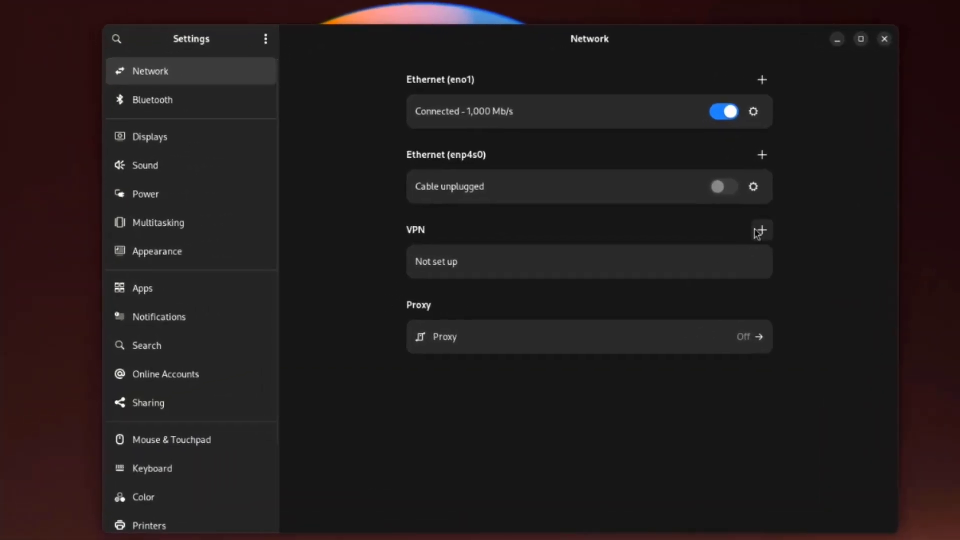
click(697, 234)
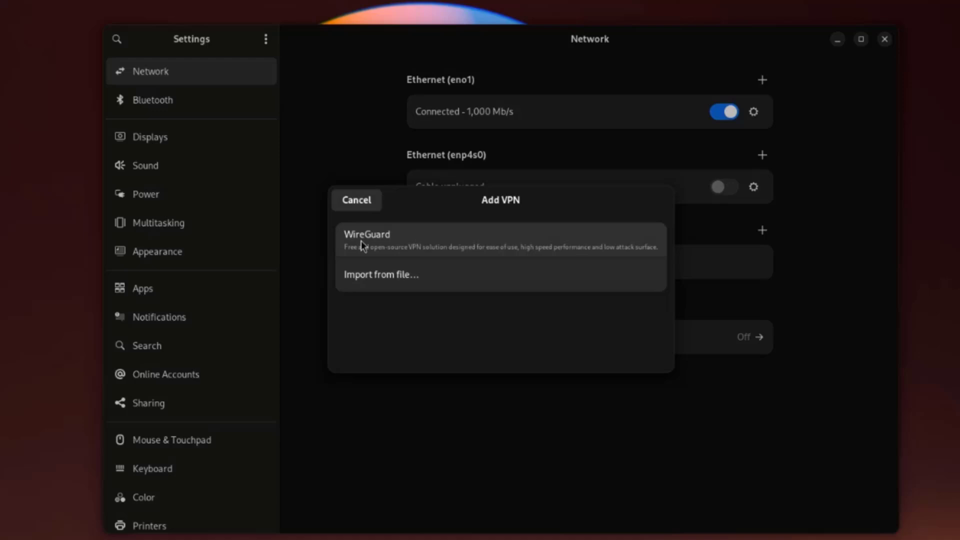
click(360, 232)
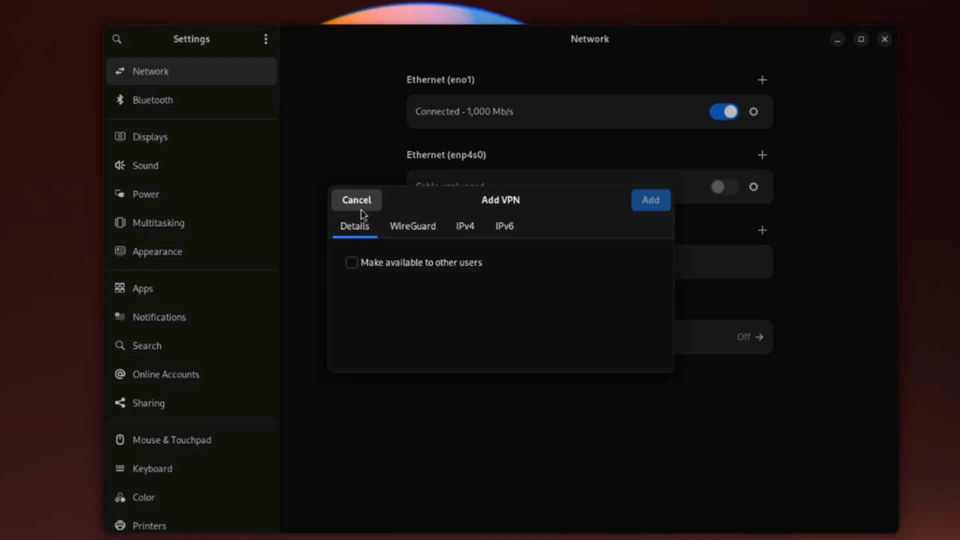
click(408, 227)
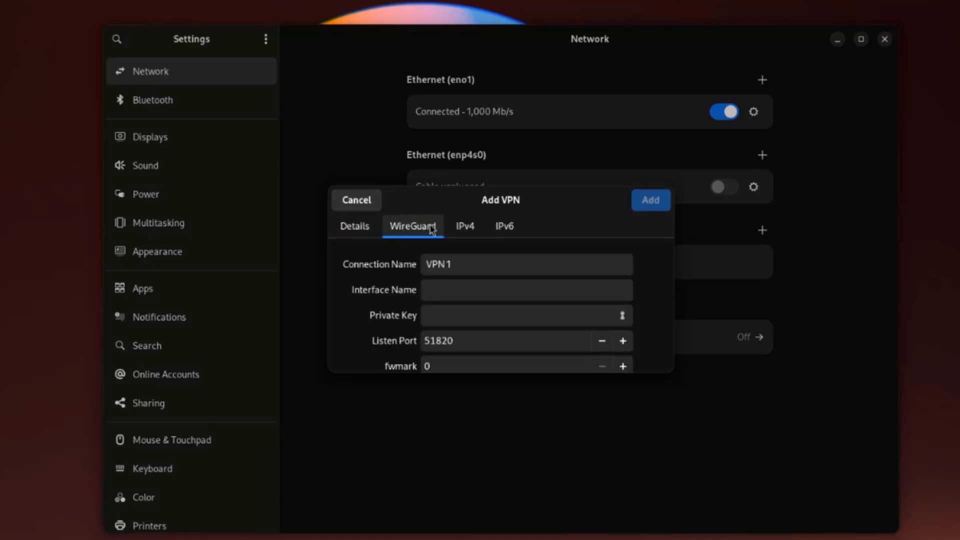
click(465, 232)
click(501, 233)
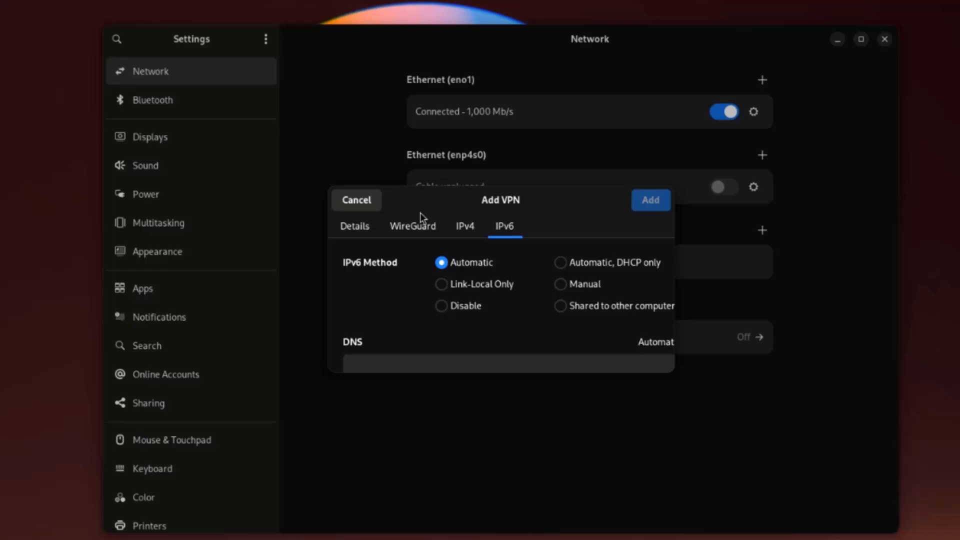
click(358, 229)
click(356, 201)
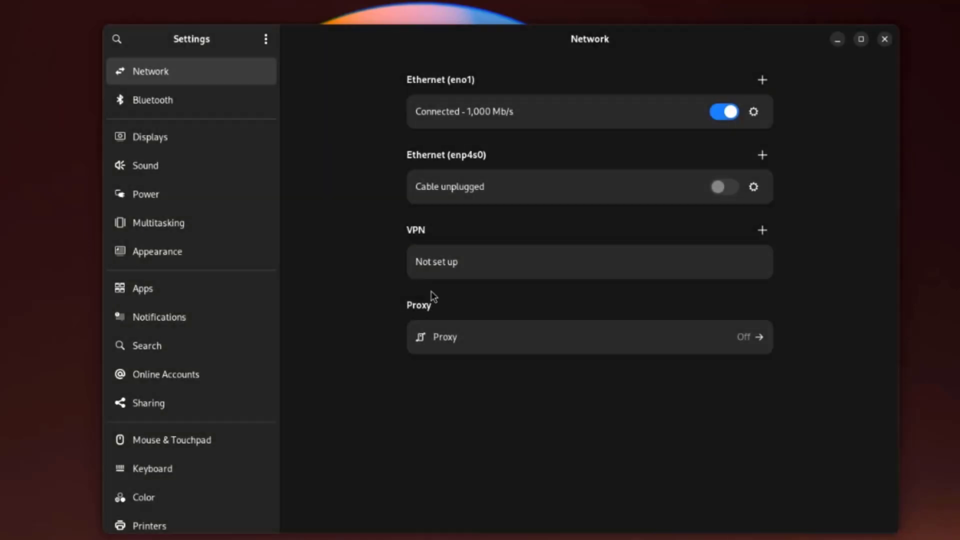
Step: Browse the Proxy, Bluetooth, Displays, Sound, Power and Multitasking settings pages
click(439, 336)
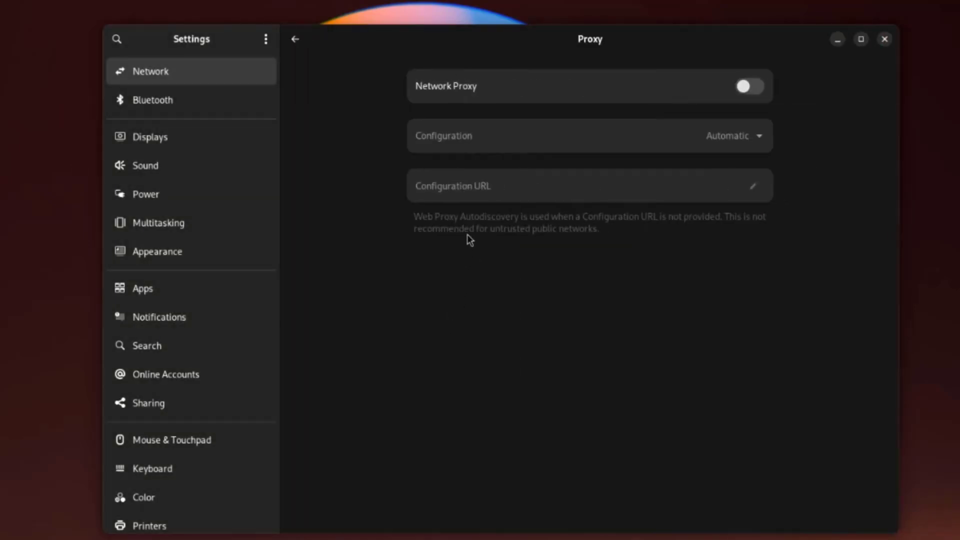
click(236, 107)
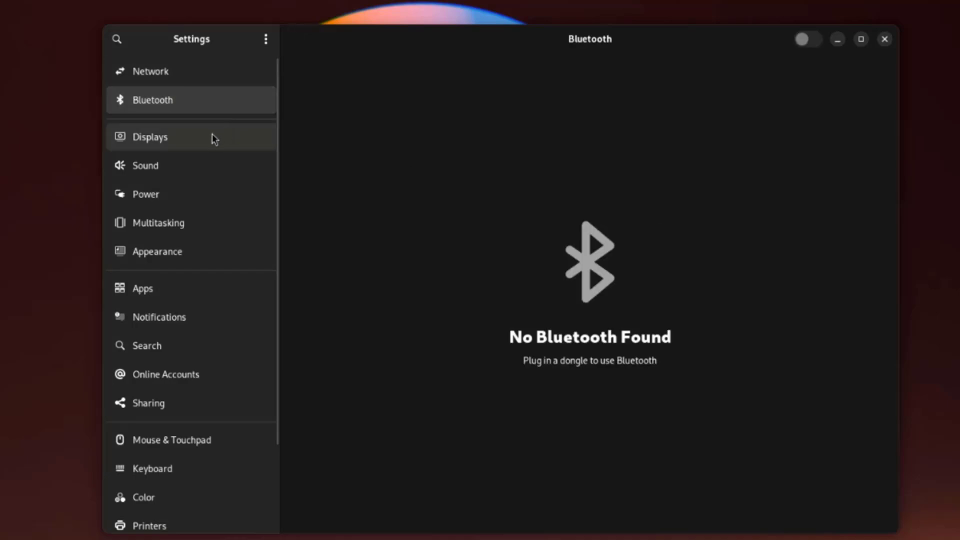
click(211, 135)
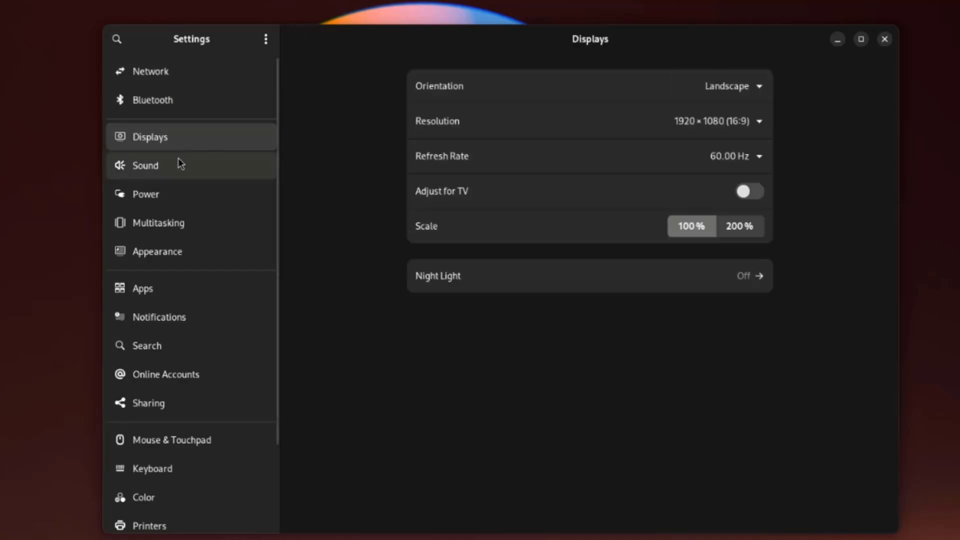
click(179, 160)
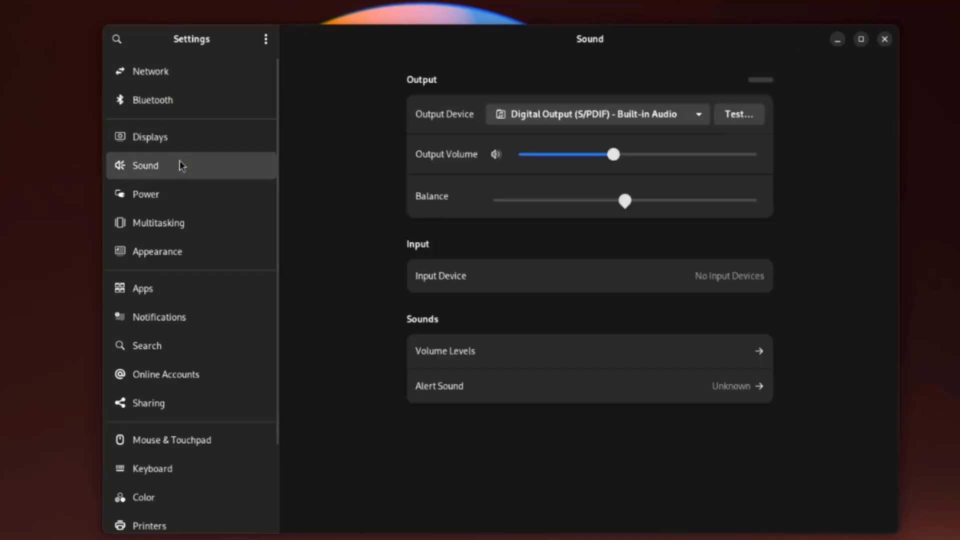
click(142, 194)
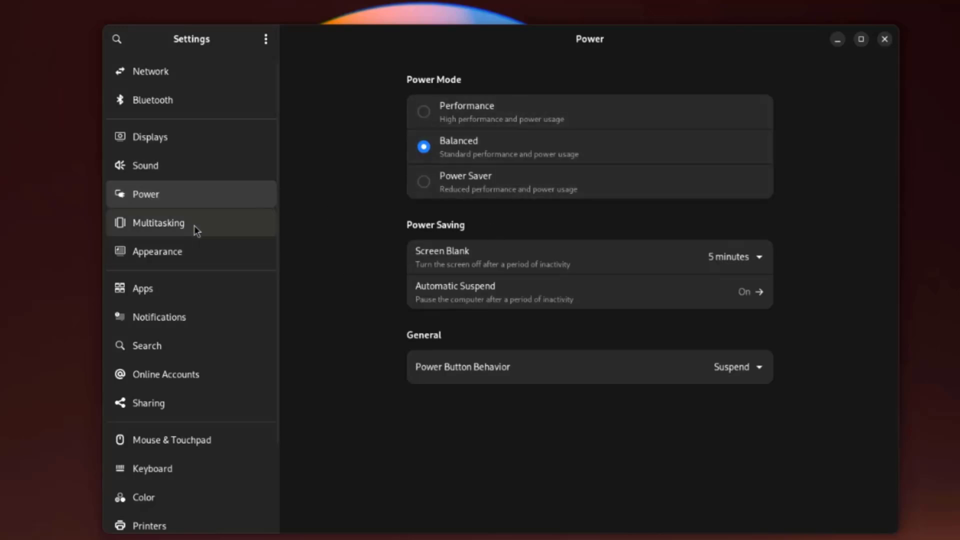
click(150, 226)
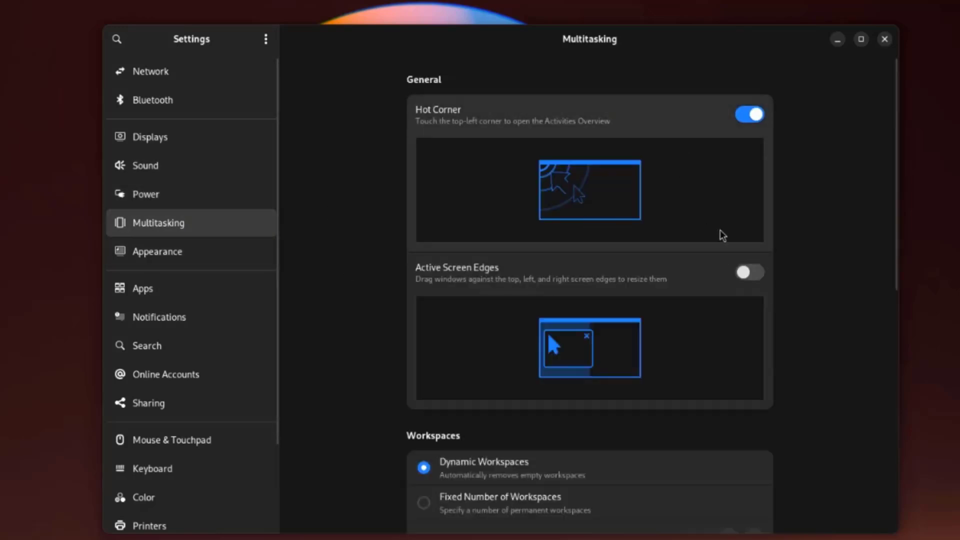
Step: Scroll the sidebar and view the Appearance and Apps settings pages
scroll(722, 235, down, 10)
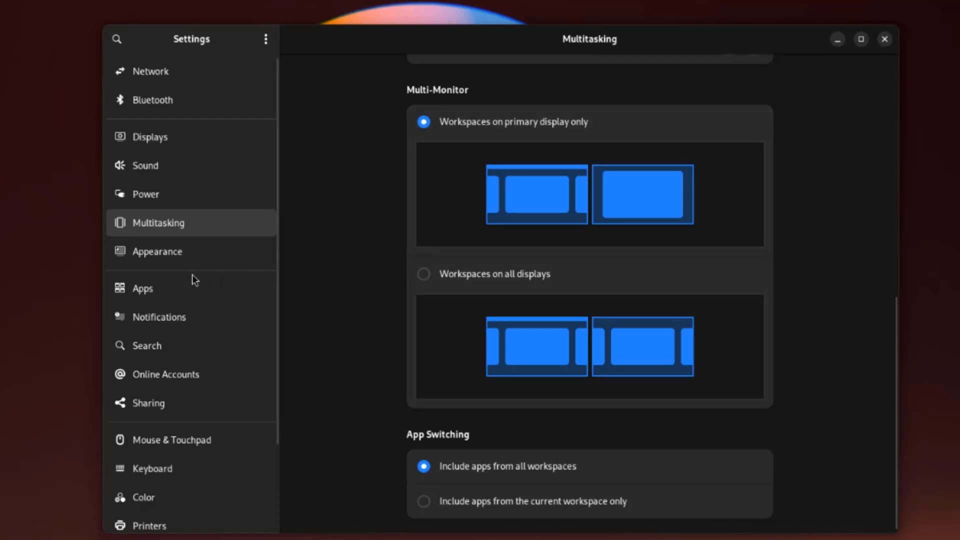
click(193, 251)
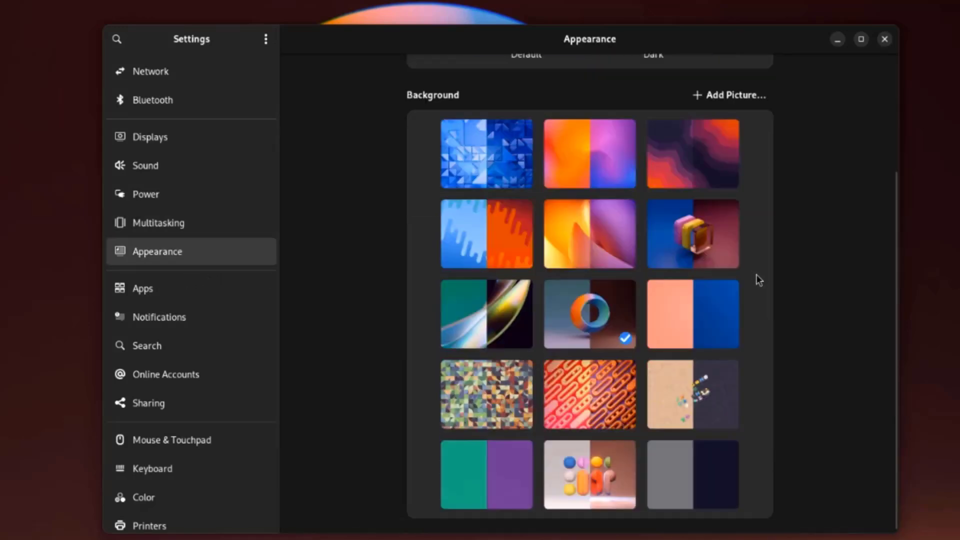
click(200, 289)
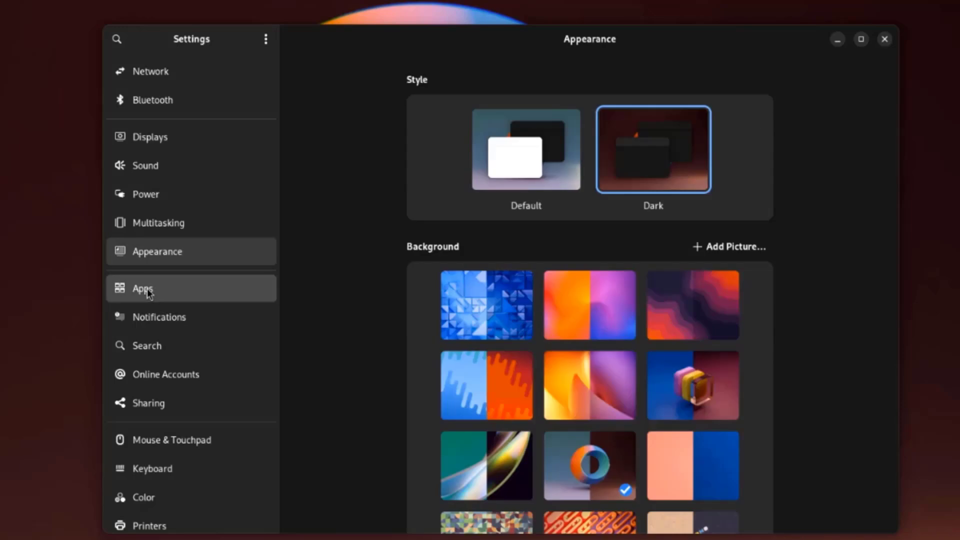
click(143, 288)
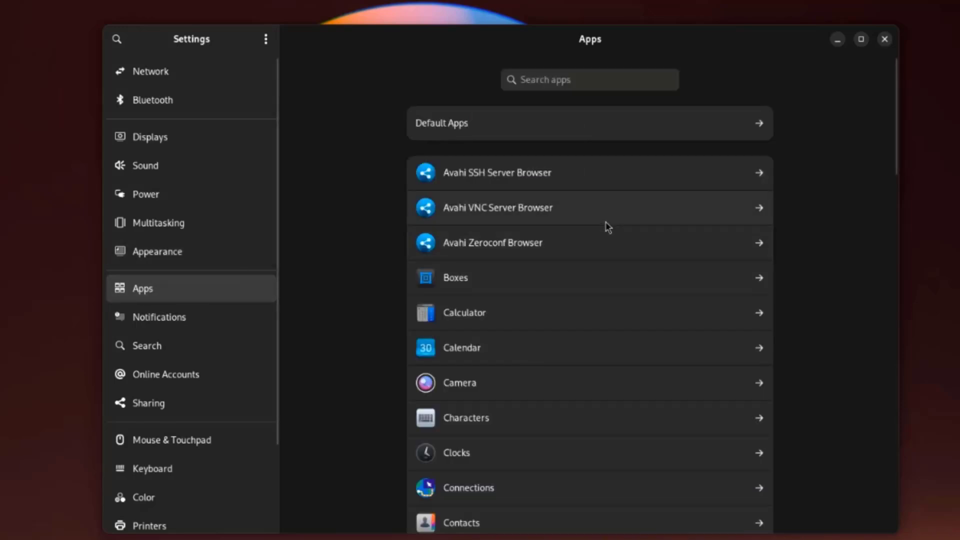
Step: View the Default Apps, Notifications, Search, Online Accounts, Sharing and Mouse & Touchpad settings
click(490, 127)
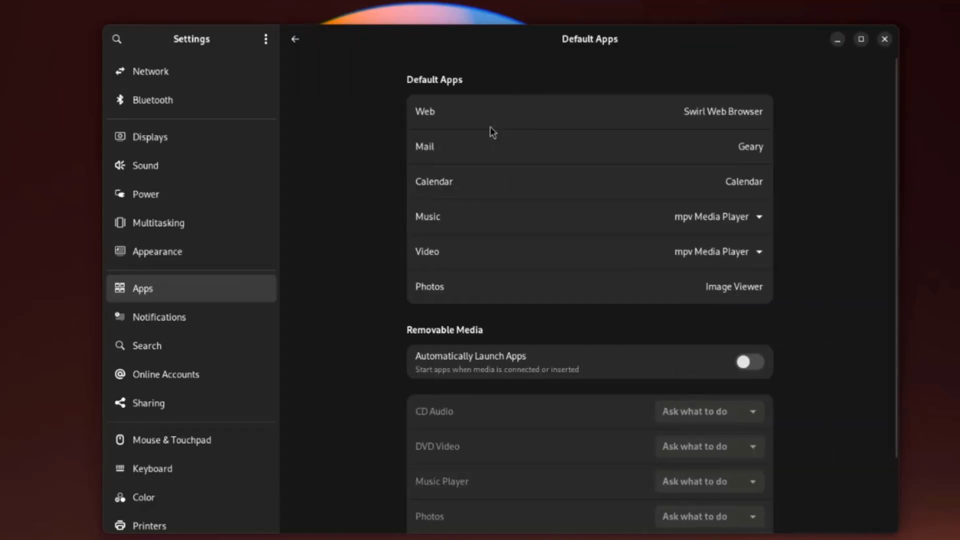
click(207, 316)
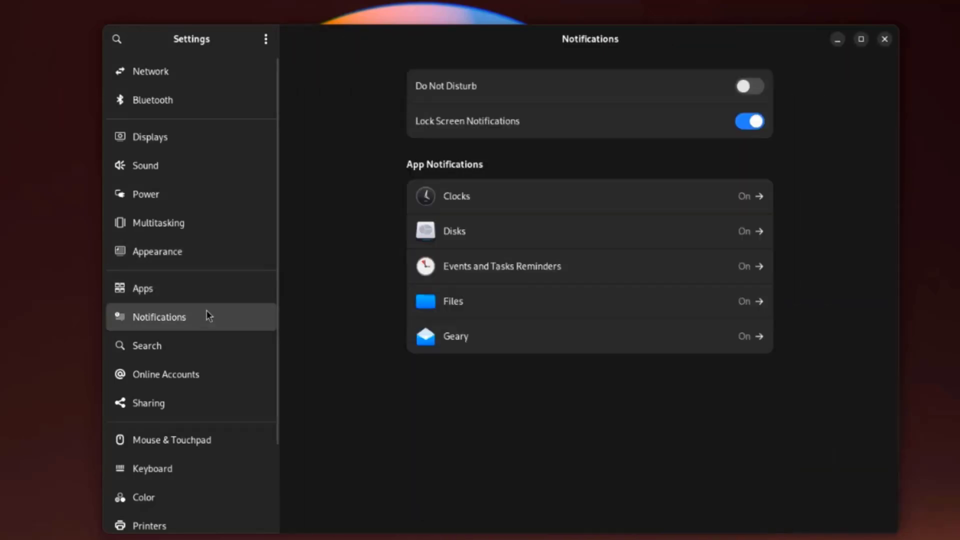
click(194, 345)
click(185, 374)
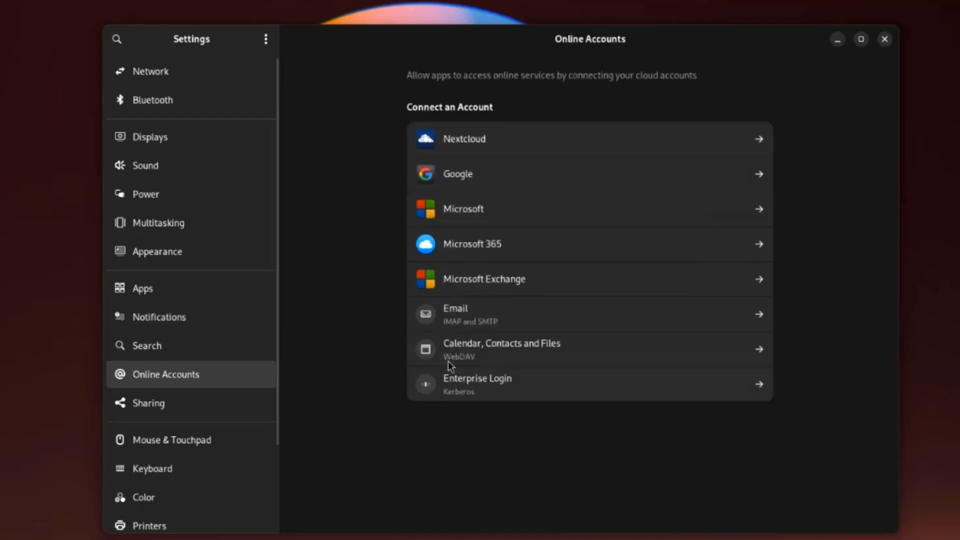
key(Down)
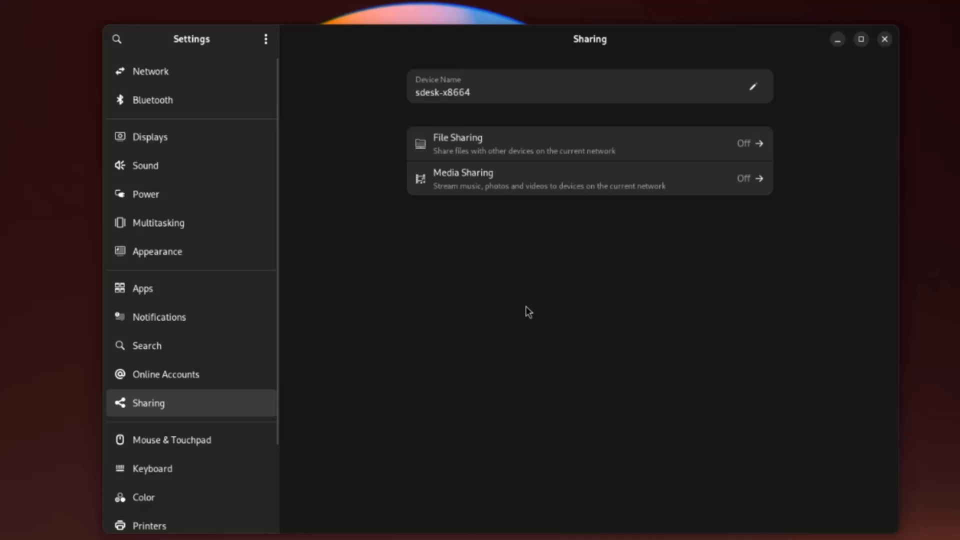
click(165, 439)
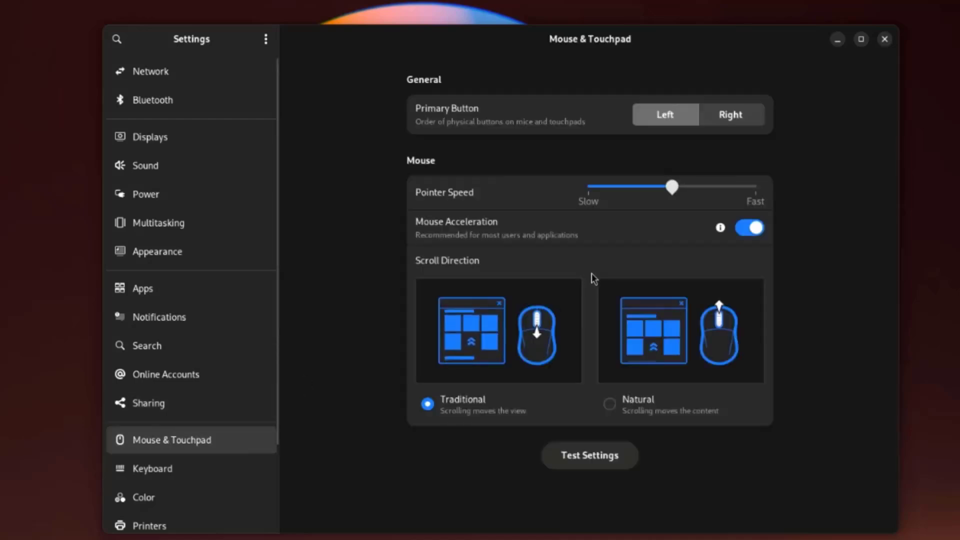
Step: View the Keyboard, Printers, Accessibility, Privacy & Security and System settings pages
click(201, 468)
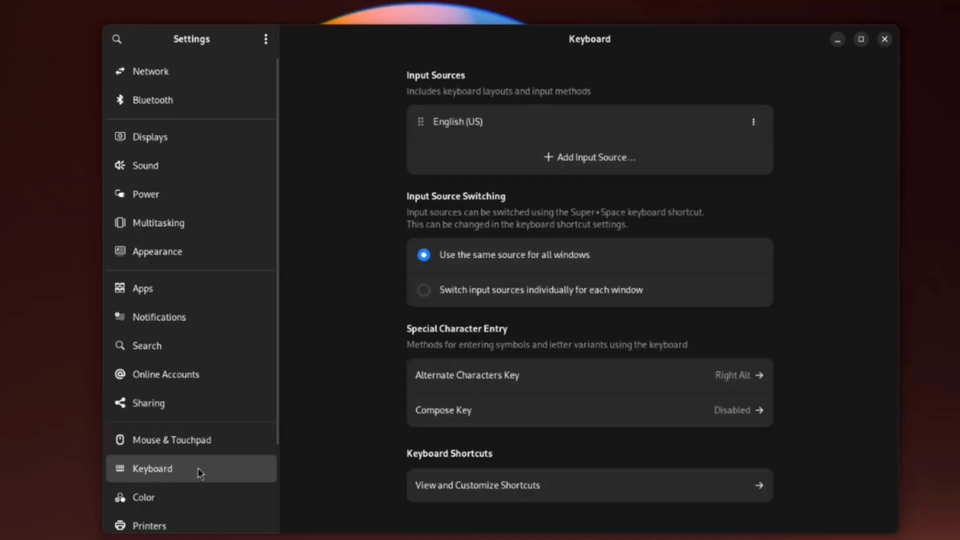
scroll(243, 454, down, 3)
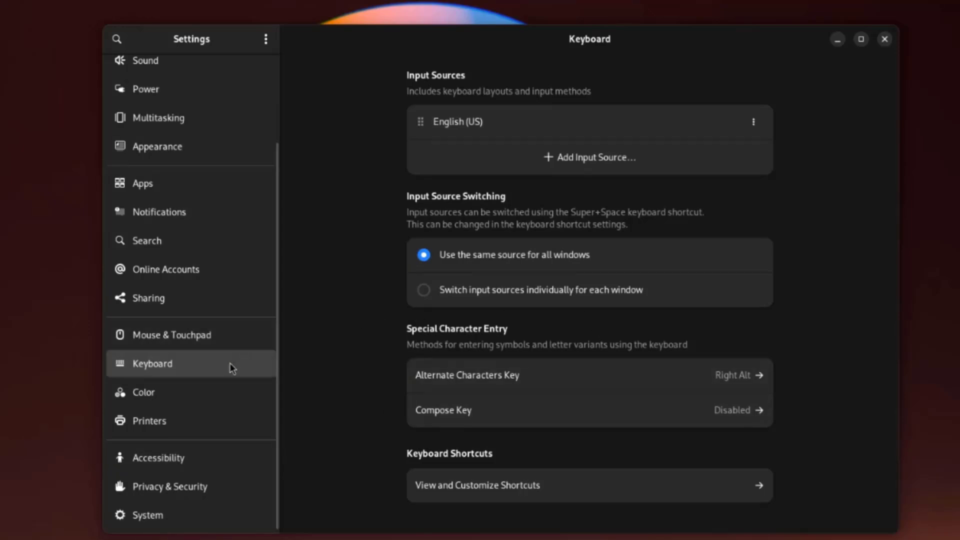
click(230, 420)
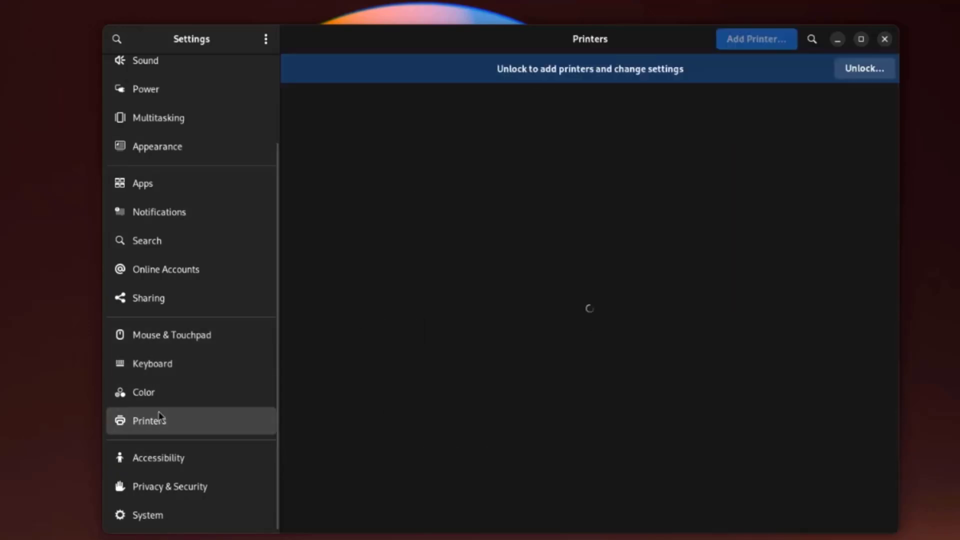
click(165, 458)
click(190, 487)
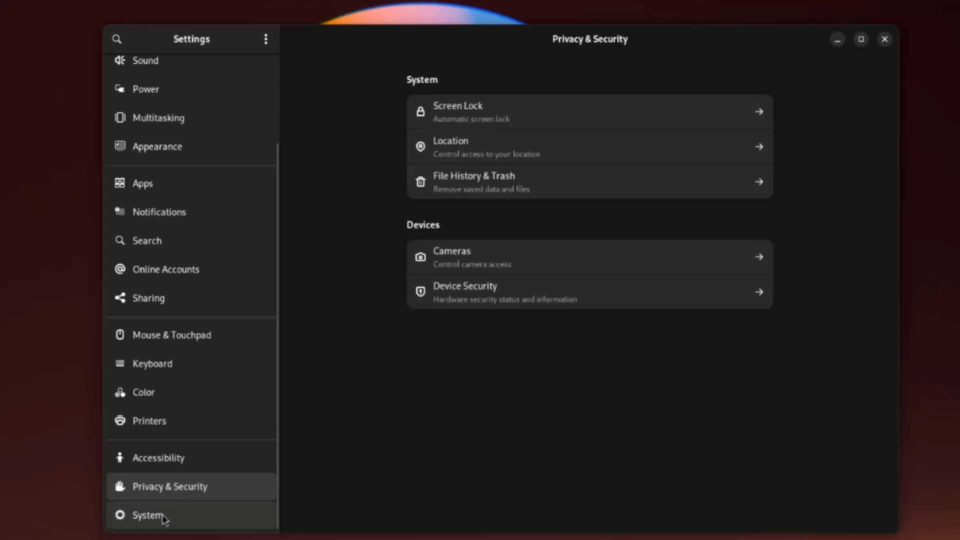
click(165, 518)
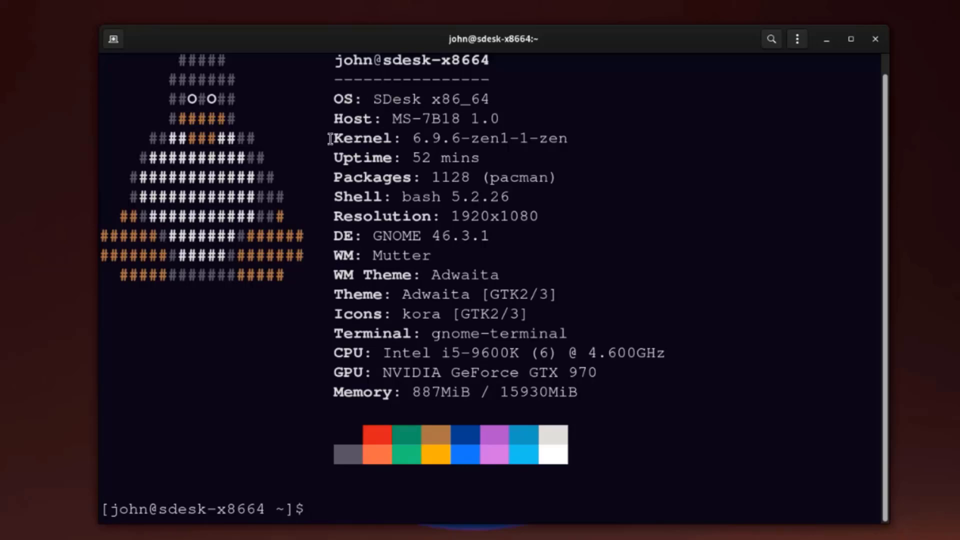
Step: Highlight neofetch's Kernel, Packages (1128), Shell (bash 5.2.26) and DE (GNOME 46.3.1) values in turn
drag(330, 139, 511, 140)
click(594, 183)
drag(472, 174, 427, 173)
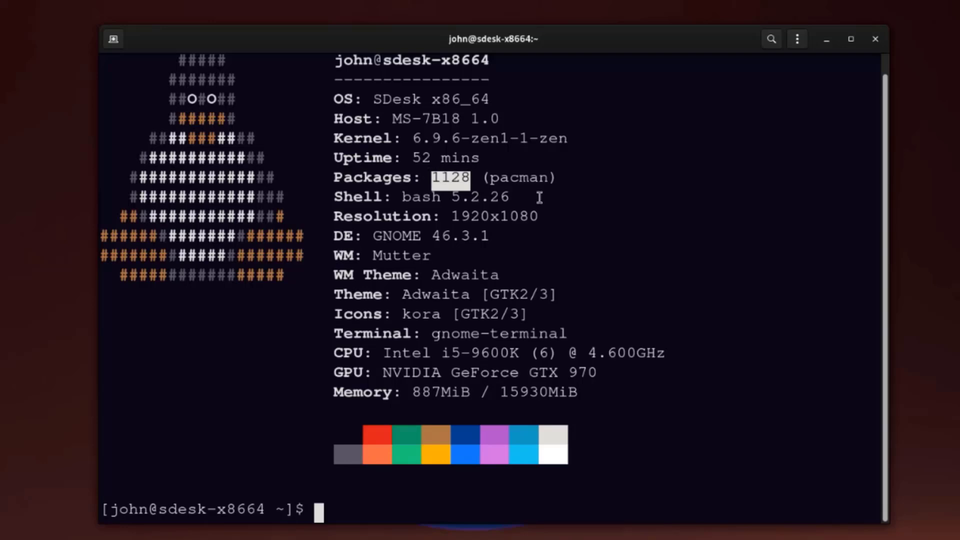
drag(510, 198, 403, 197)
double_click(397, 236)
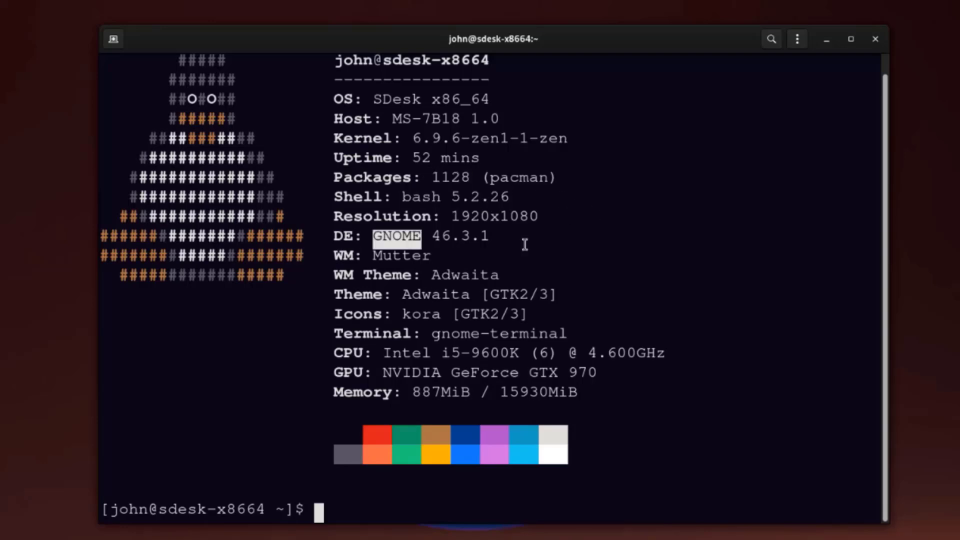
click(470, 249)
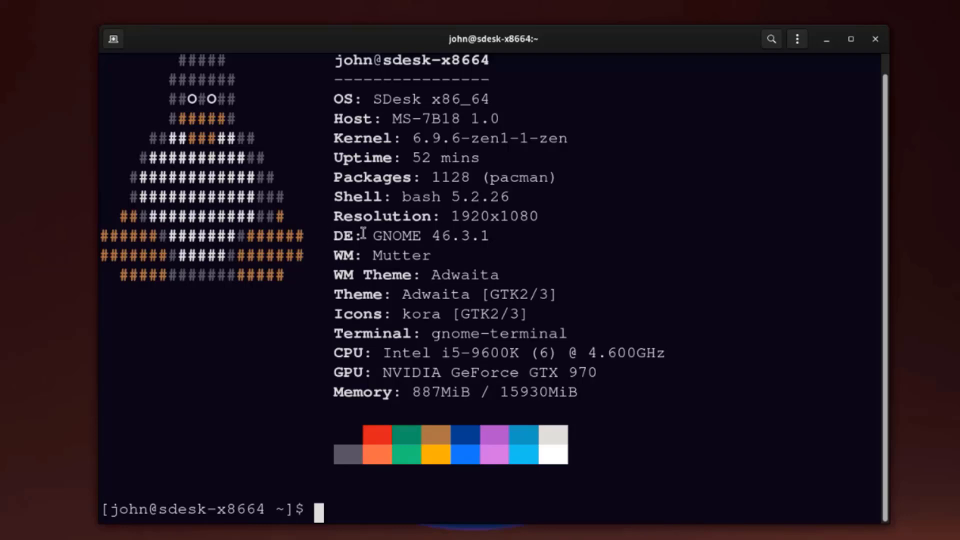
drag(364, 233, 524, 234)
click(598, 140)
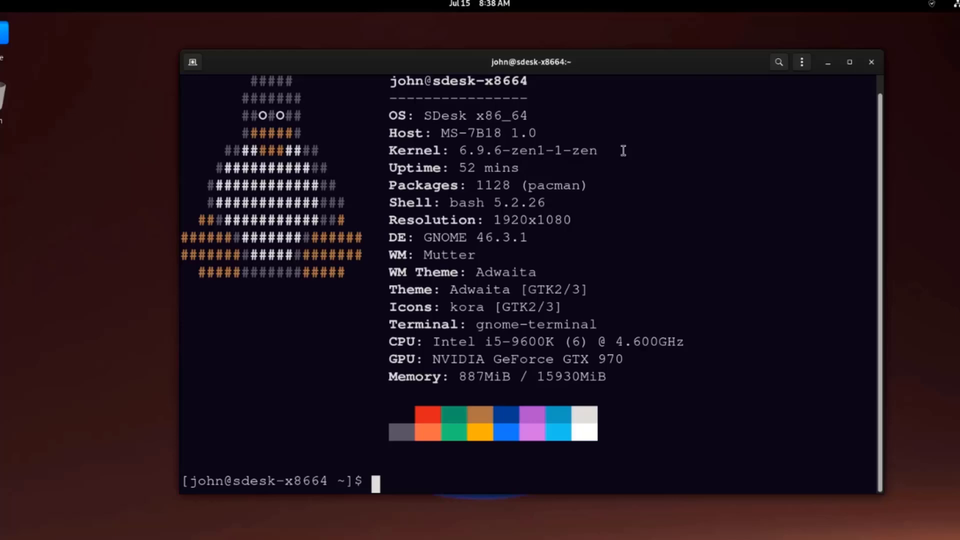